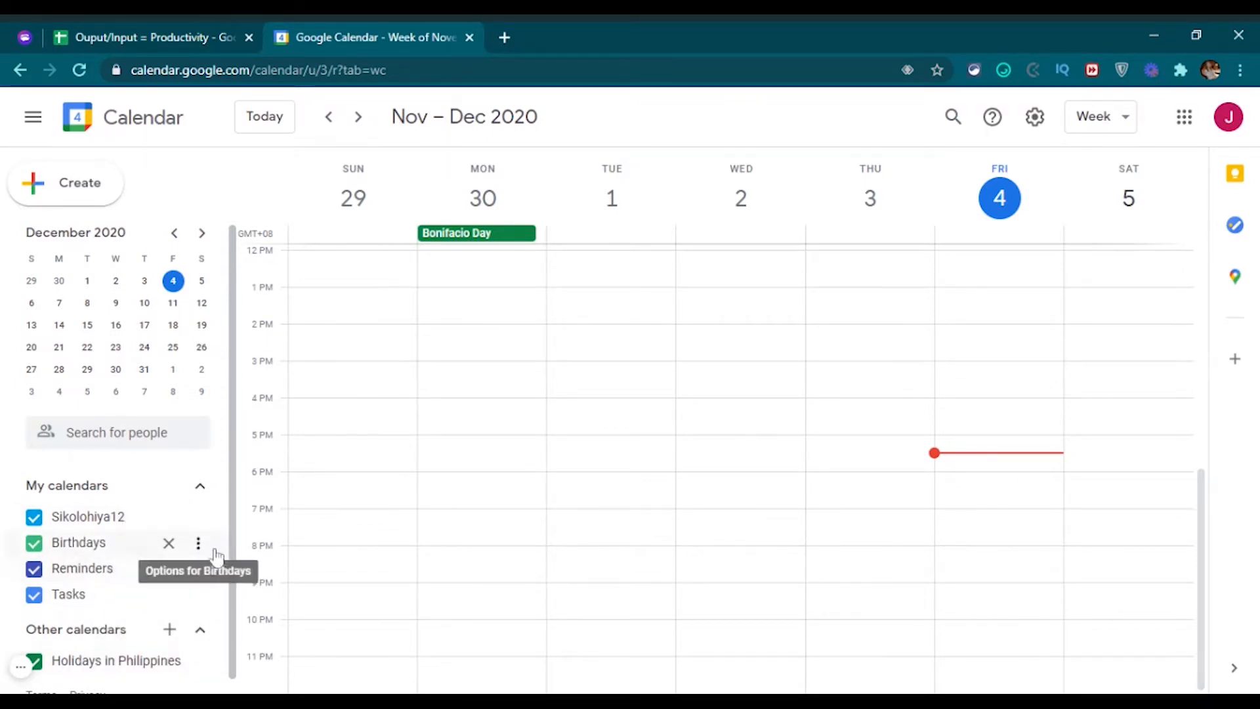
Switch the calendar from the week layout to the Month view for December 2020.
scroll(231, 591, down, 1)
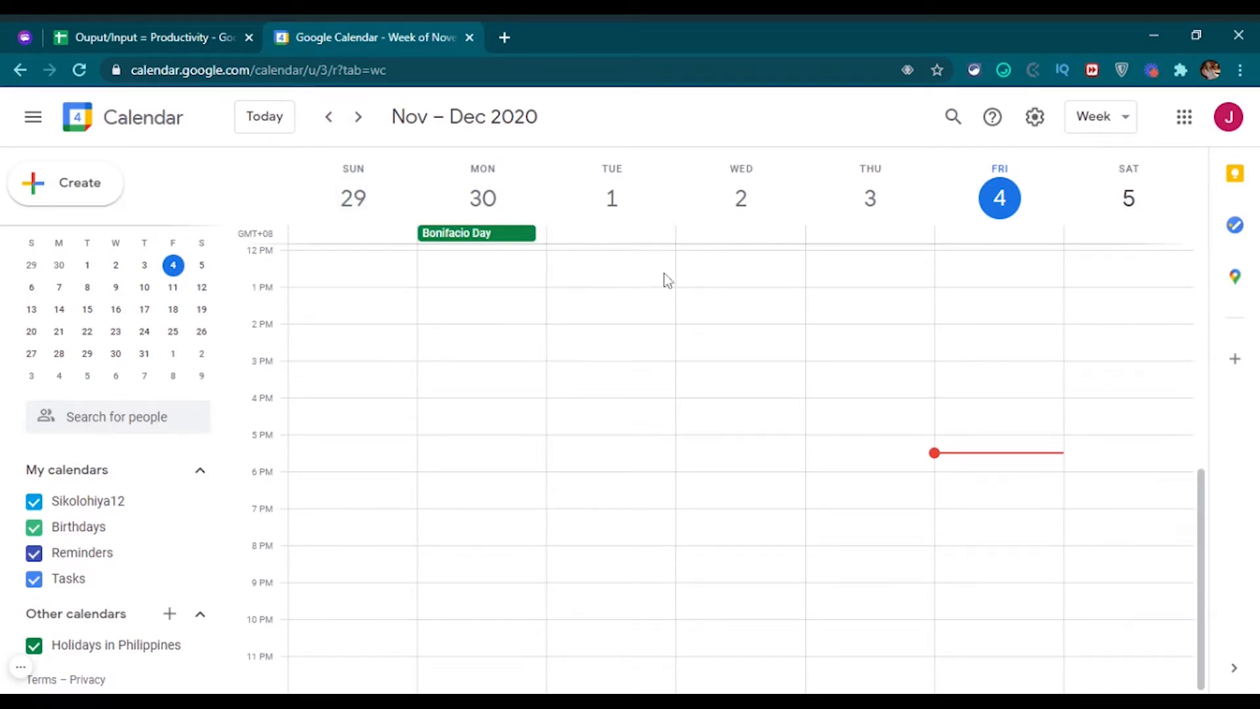
click(1129, 128)
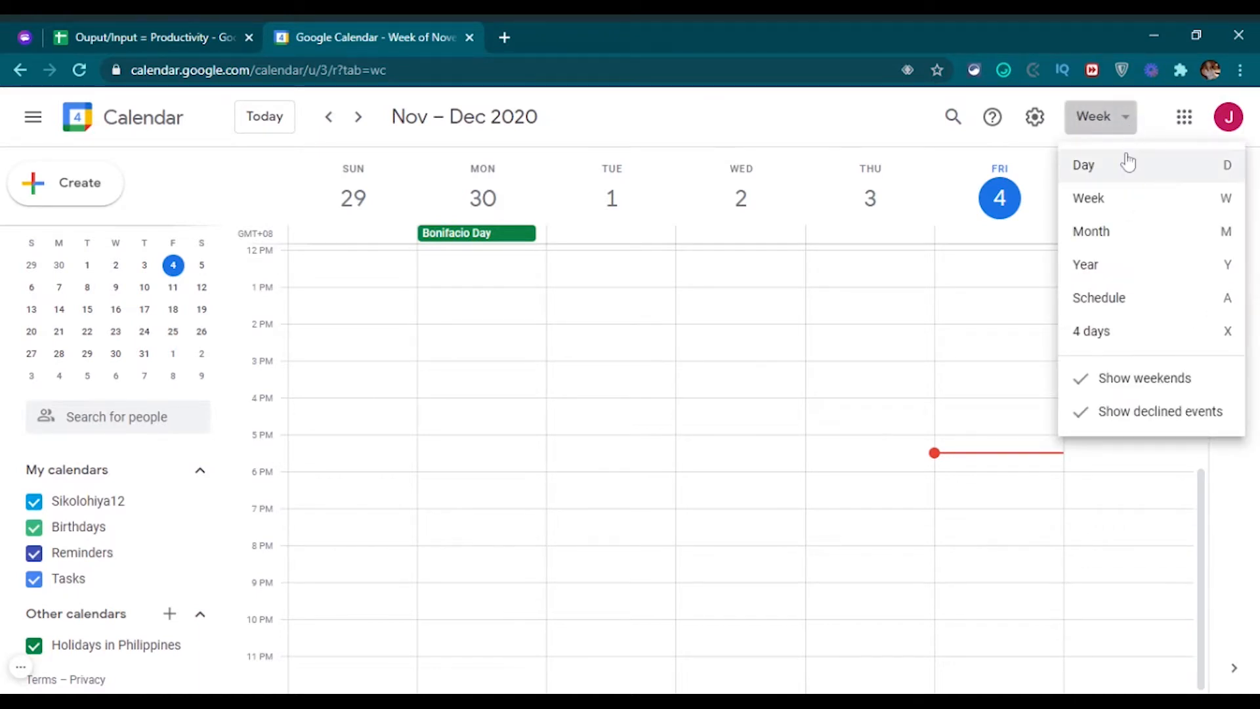
click(1117, 168)
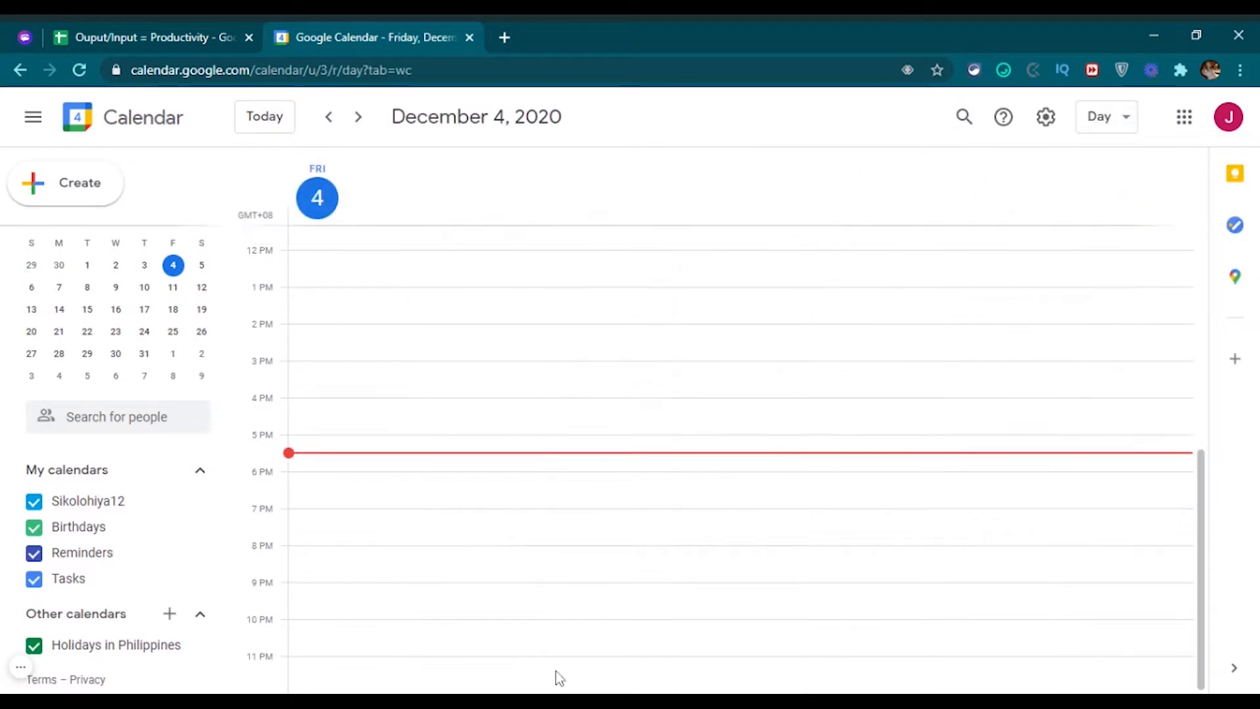
click(1124, 130)
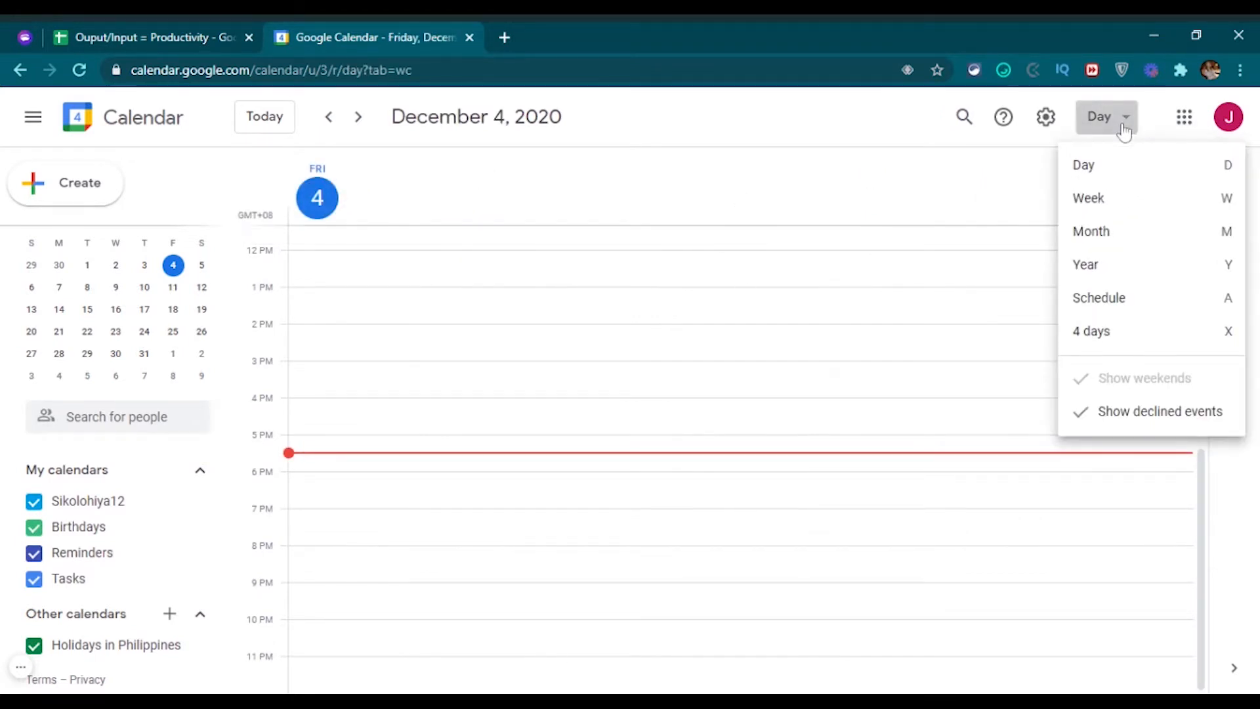
click(842, 127)
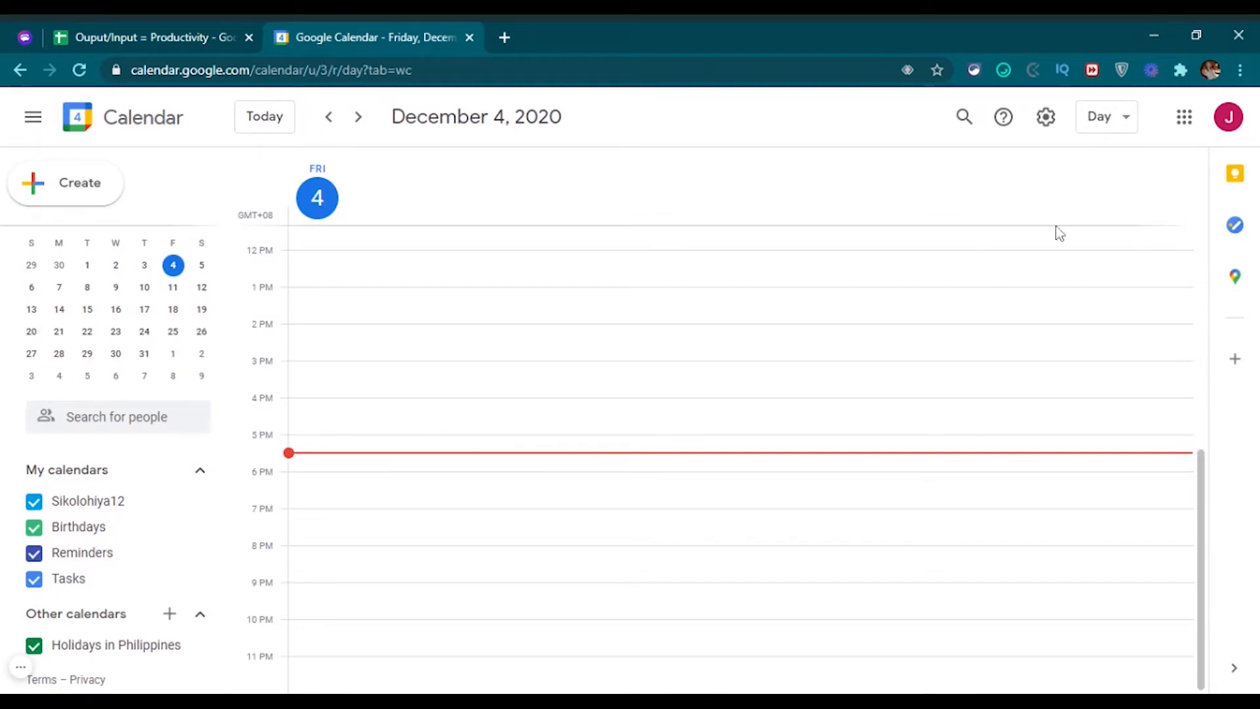
click(1119, 117)
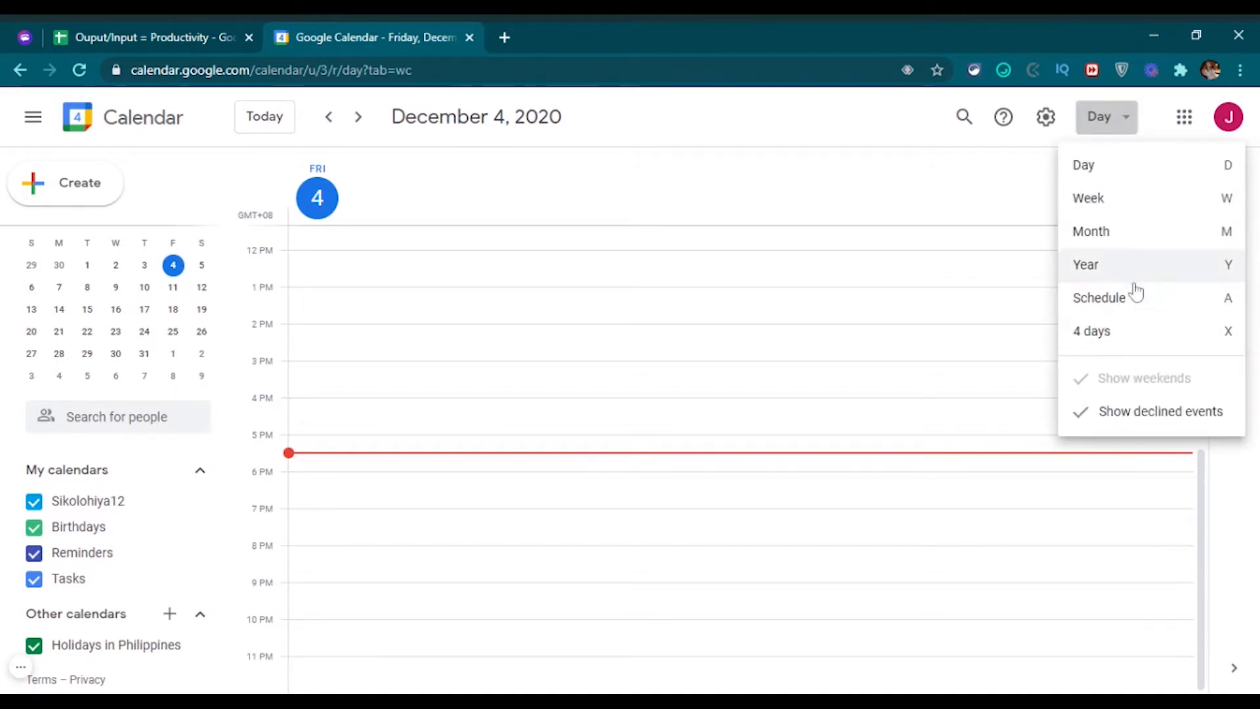
click(1134, 242)
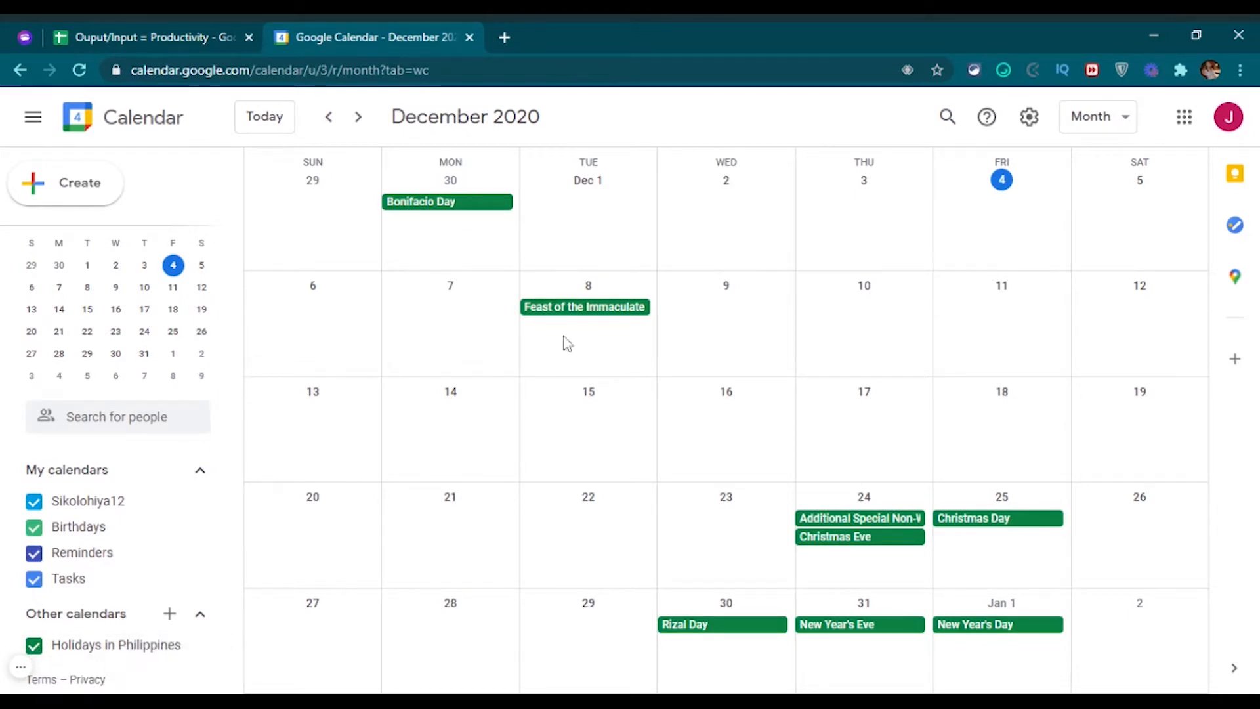
Hide Holidays in Philippines and begin a new calendar from Other calendars.
click(33, 648)
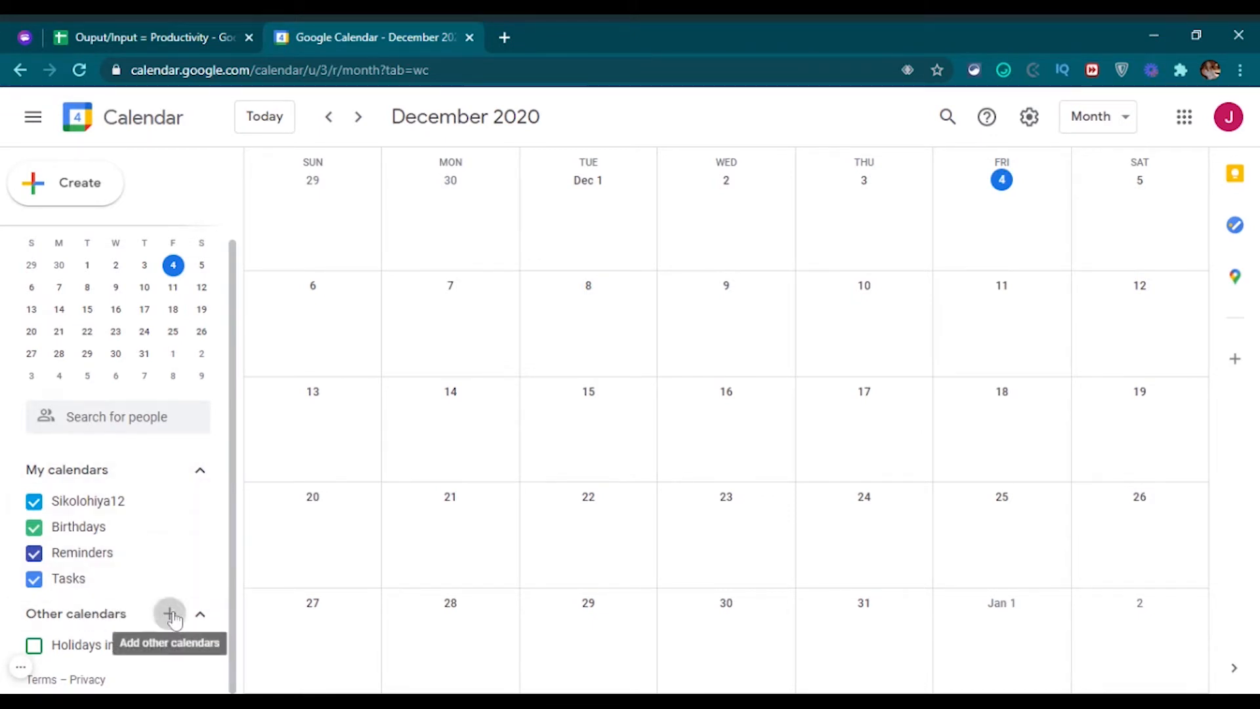
click(171, 616)
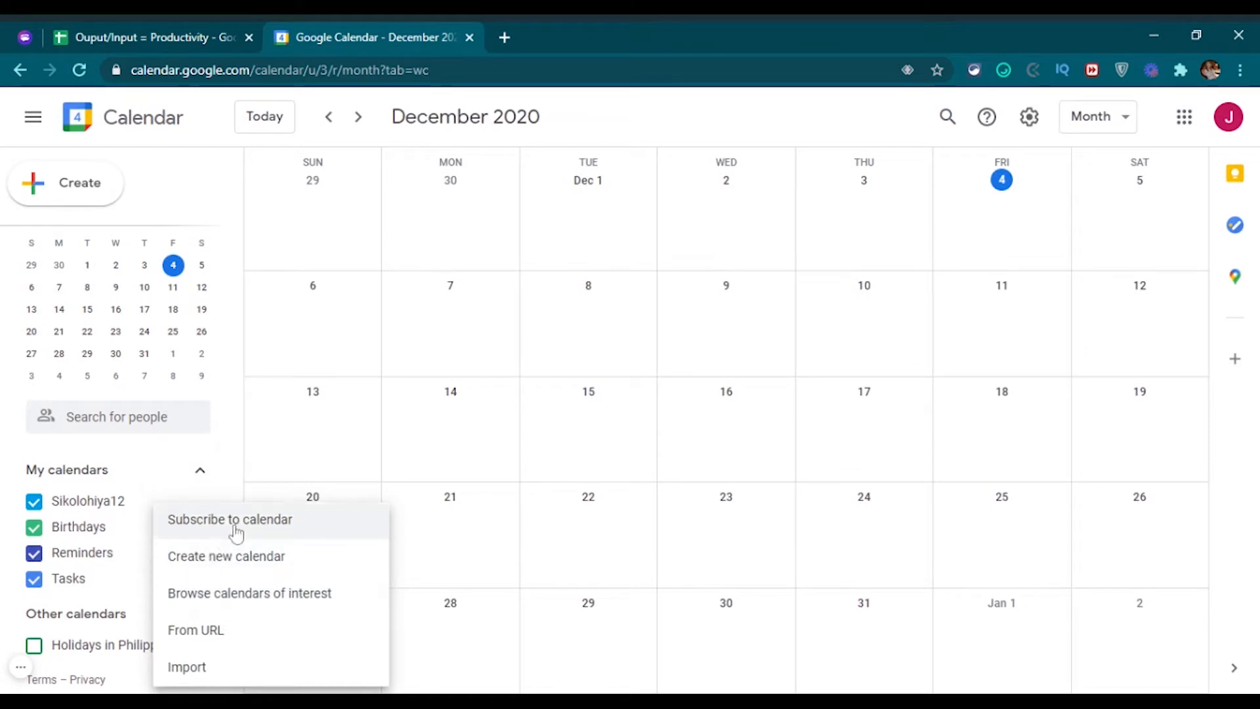
click(225, 563)
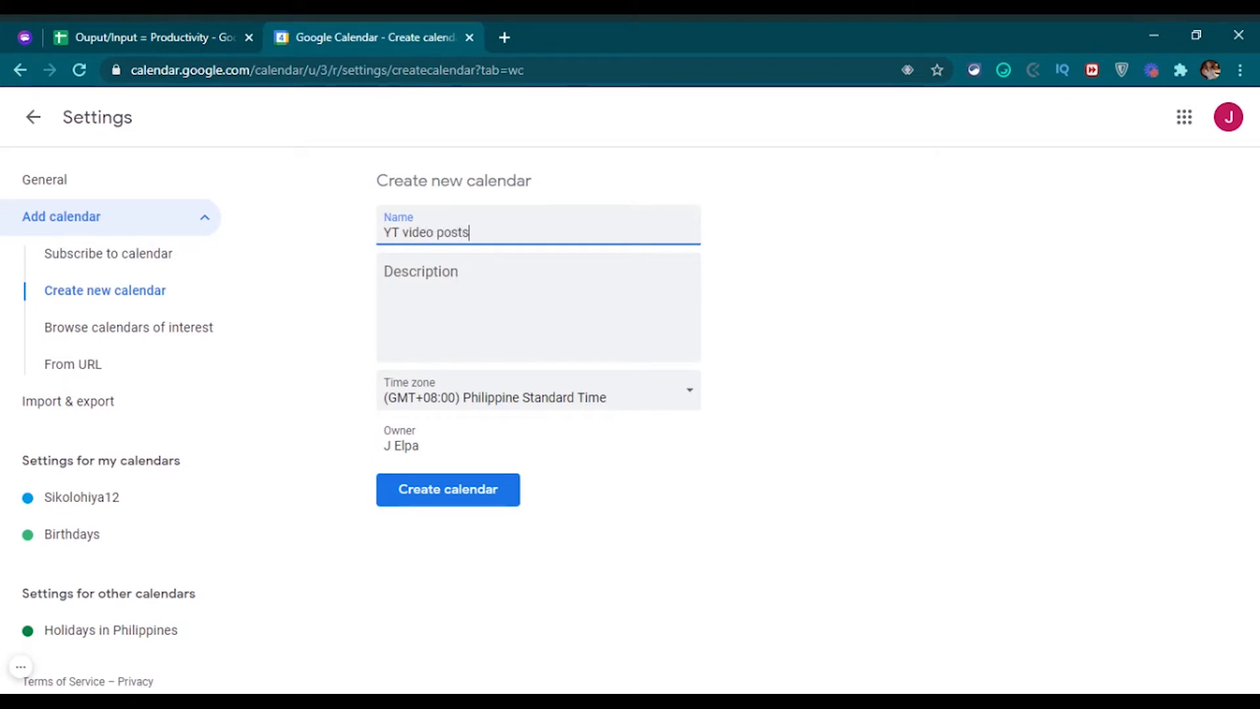
Create 'YT video posts' described 'calendar for my videos in youtube' in Philippine Standard Time.
key(Tab)
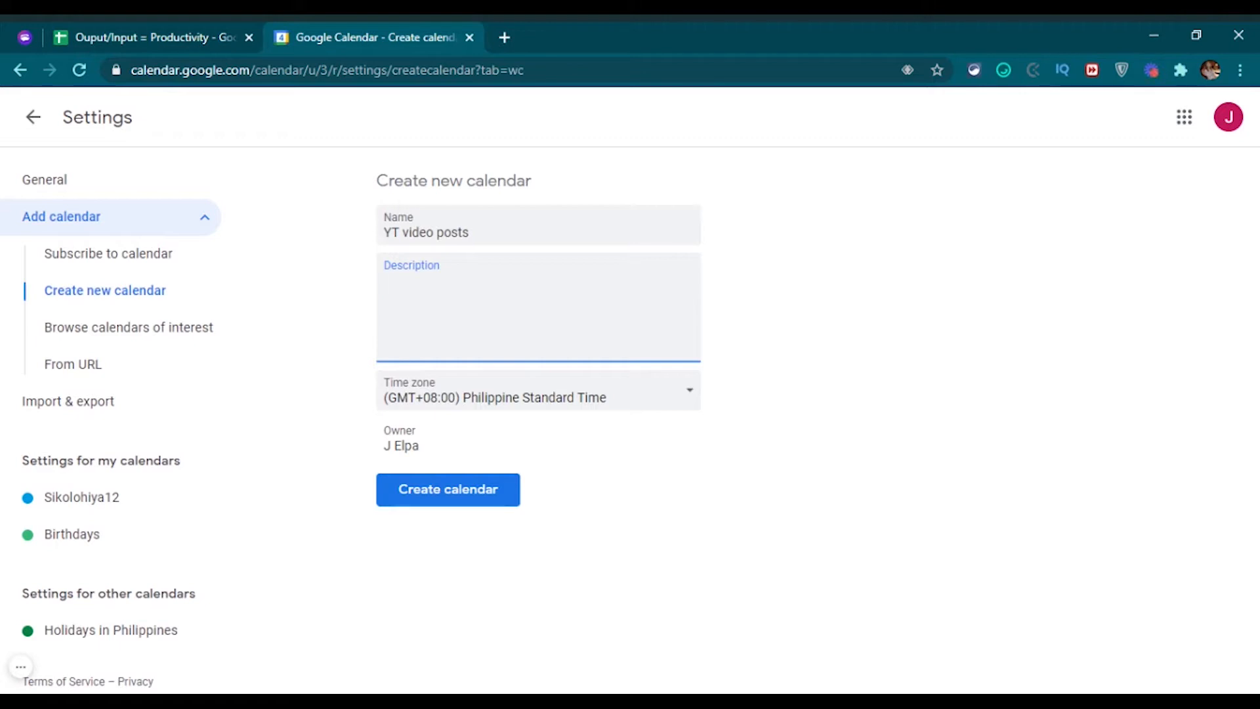
text(calendar for my videos in youtube)
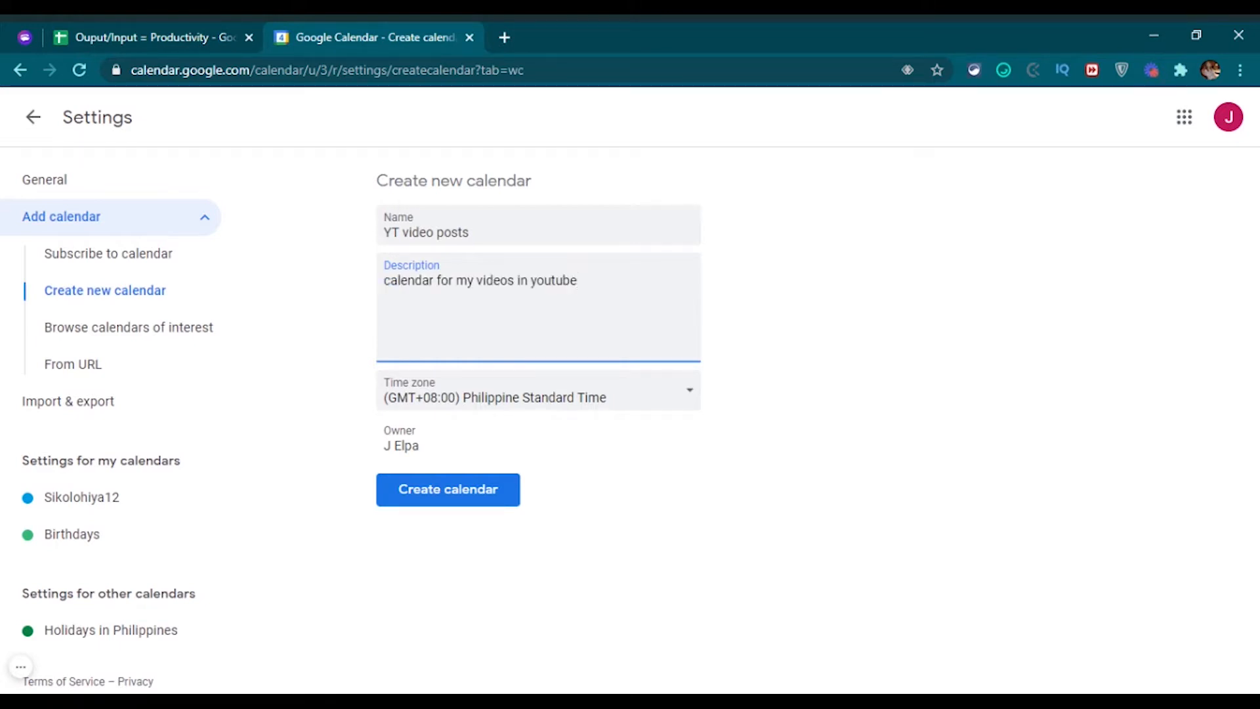
click(656, 397)
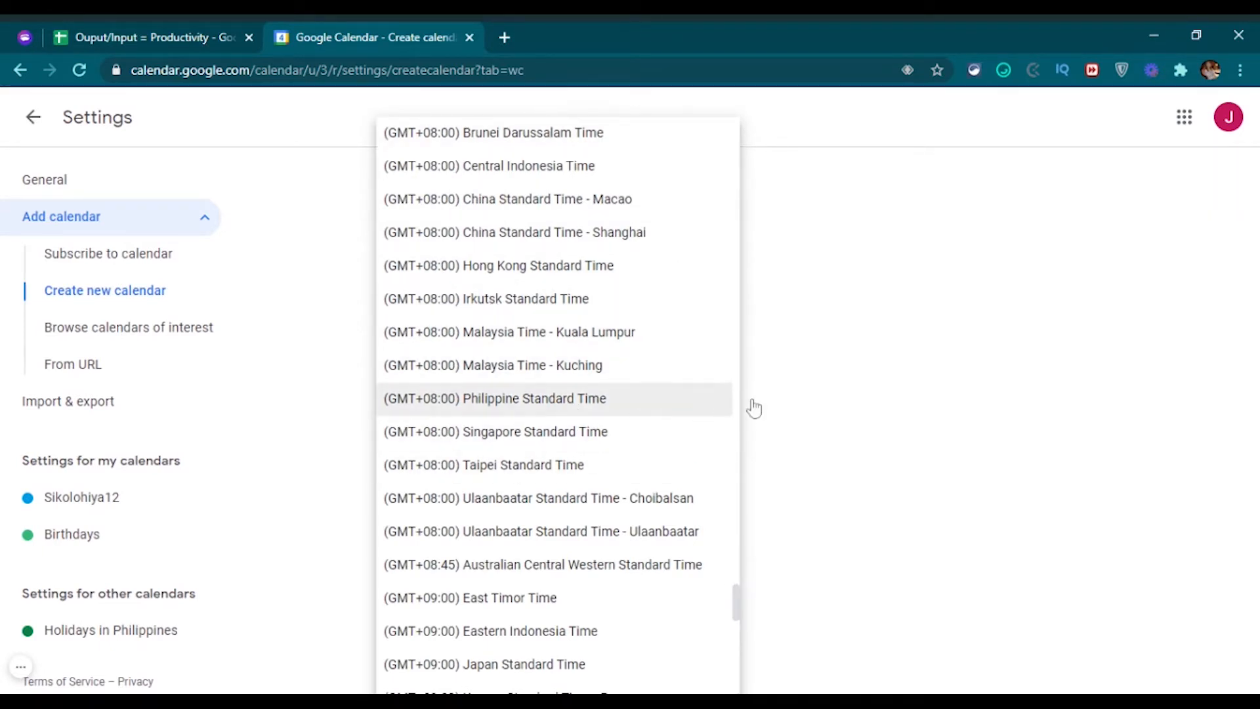
scroll(553, 472, down, 1)
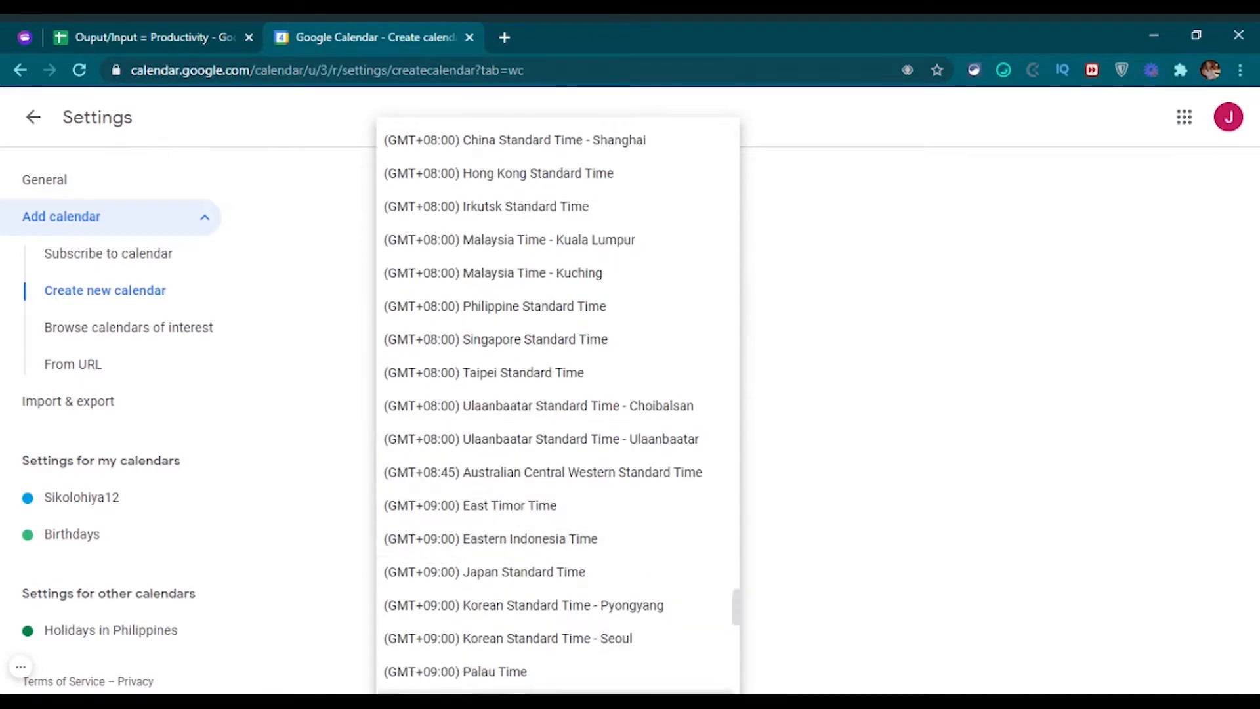
click(1054, 455)
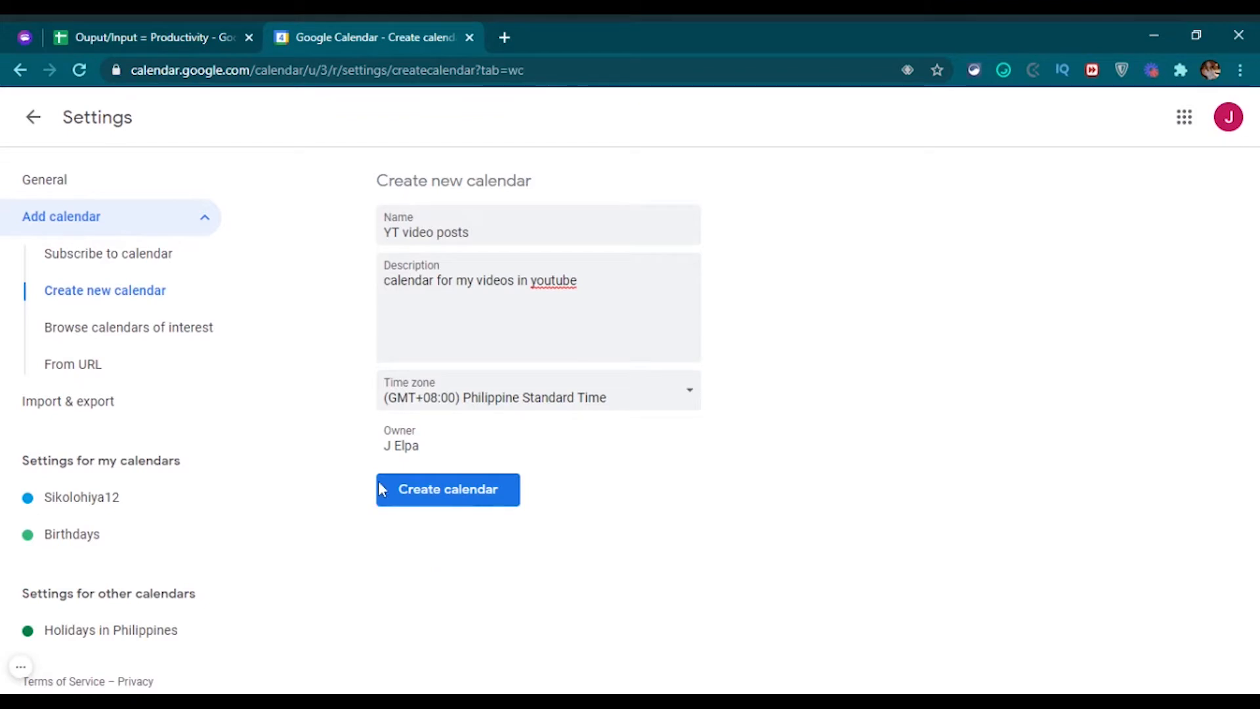
click(438, 500)
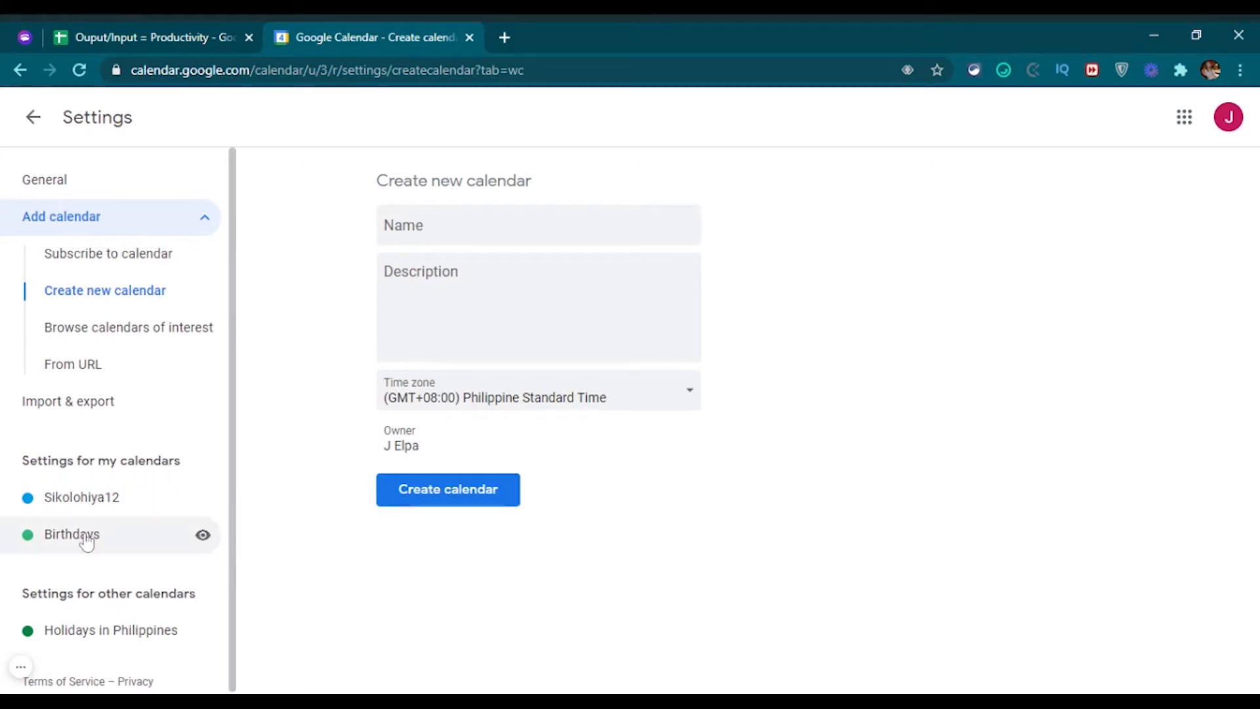
click(36, 119)
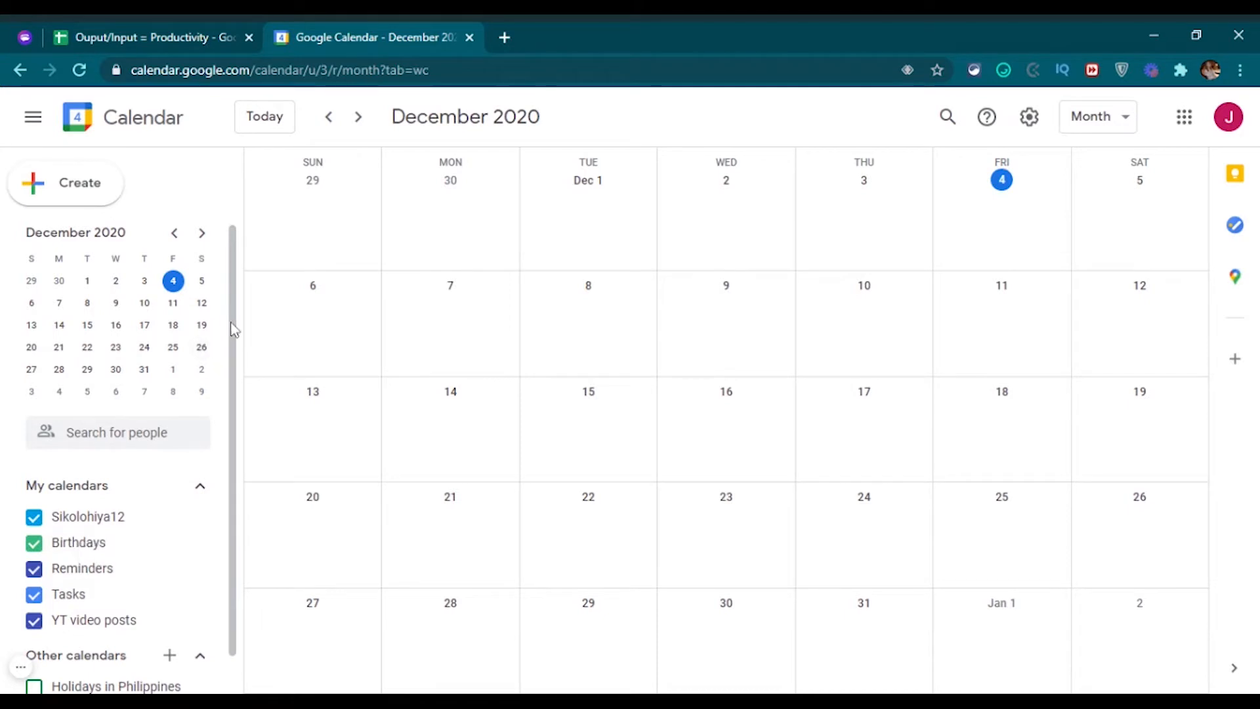
scroll(235, 355, down, 1)
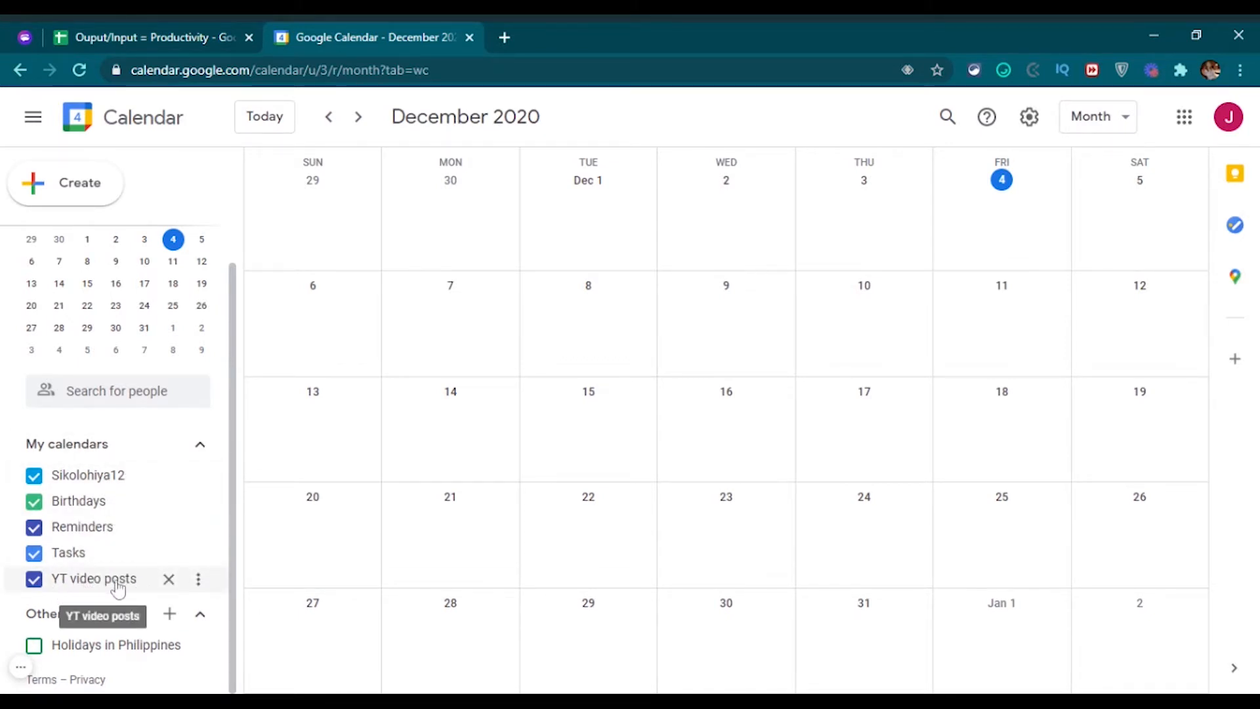
click(117, 585)
click(49, 584)
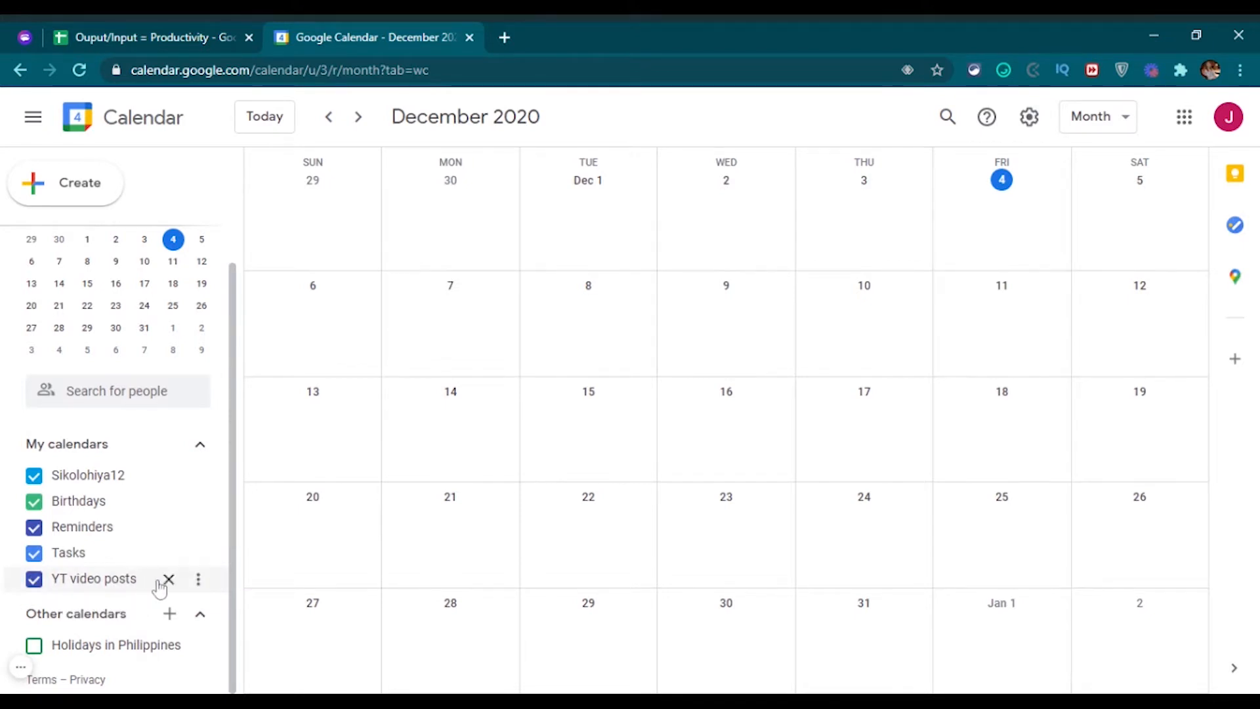
click(198, 581)
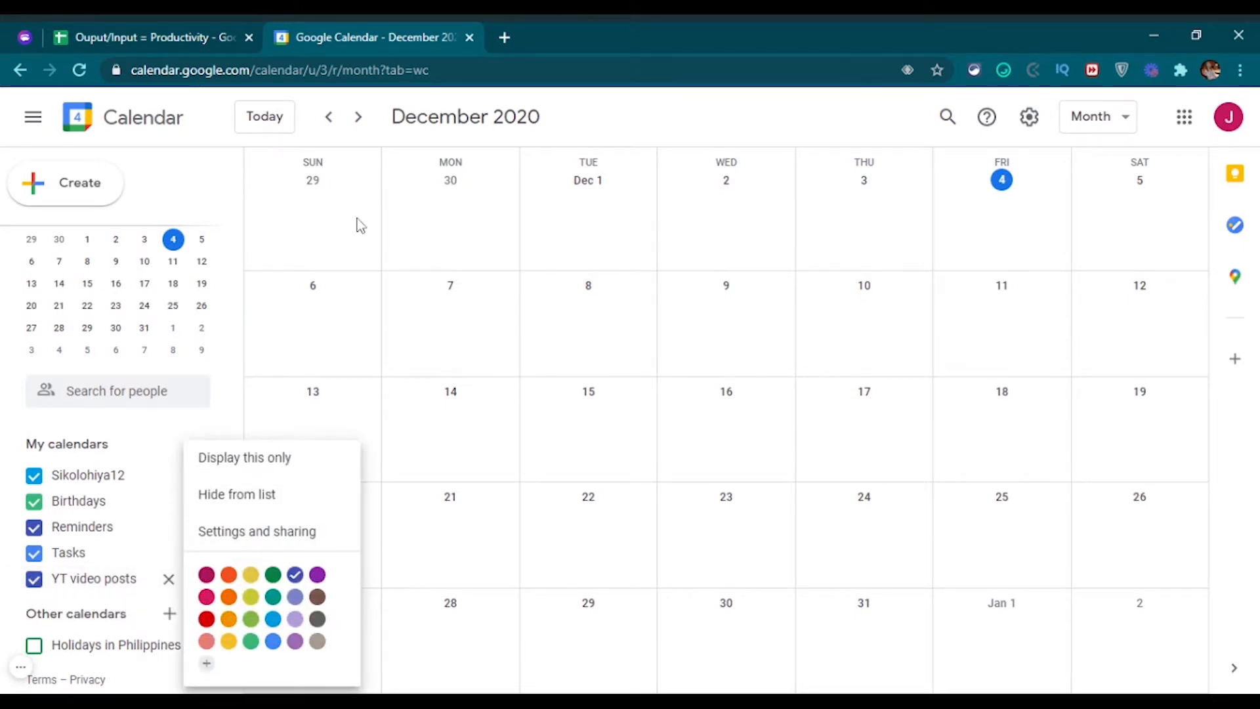
click(640, 115)
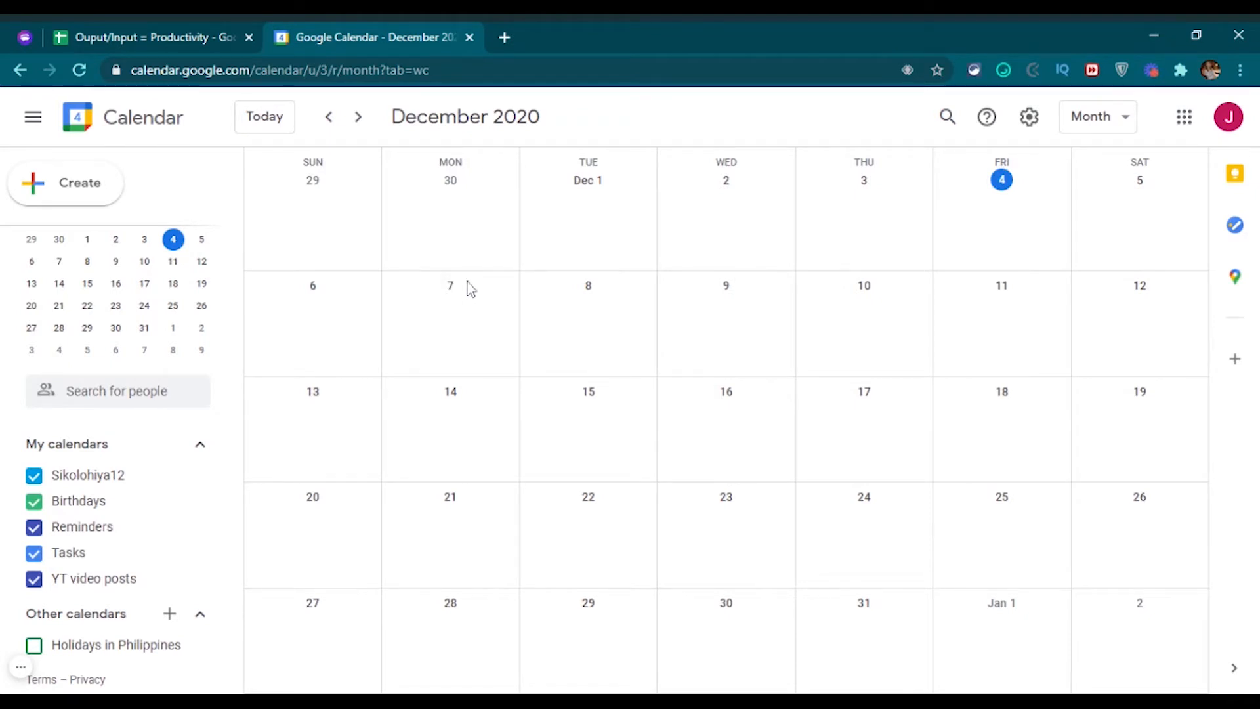
Draft a non-repeating December 7 reminder titled 'Google Calendar Tutorial YT post'.
click(463, 307)
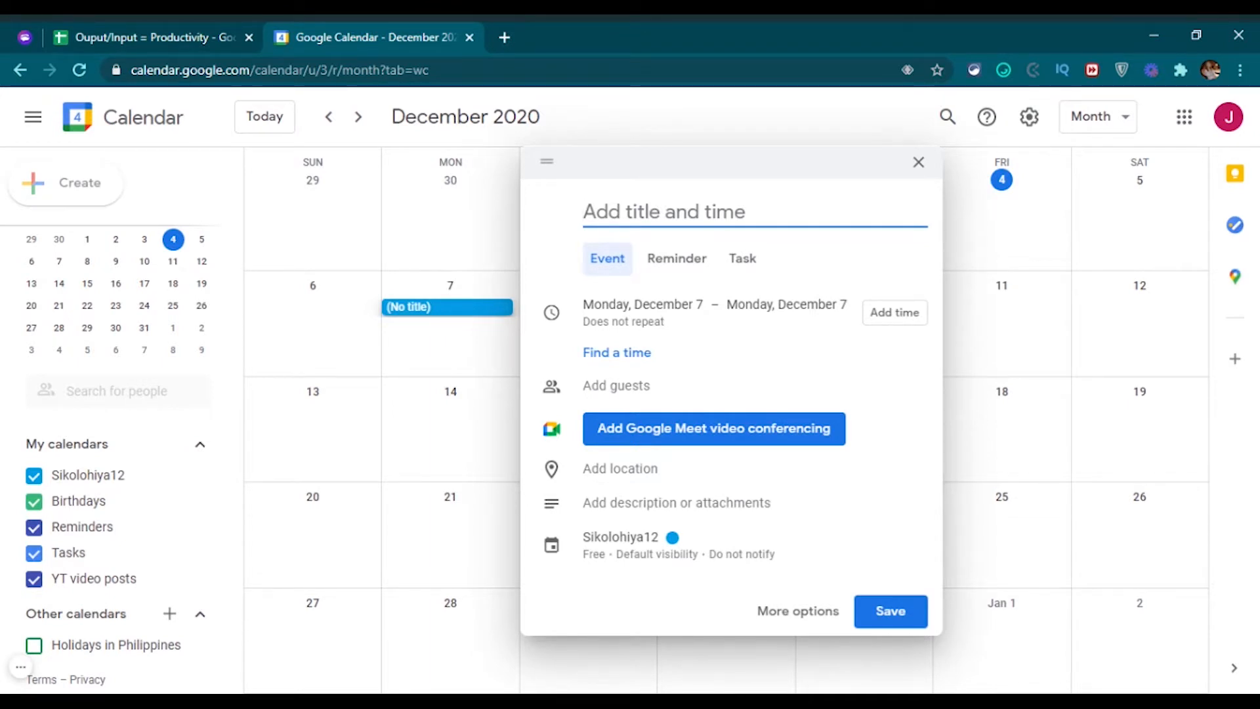
text(Goo)
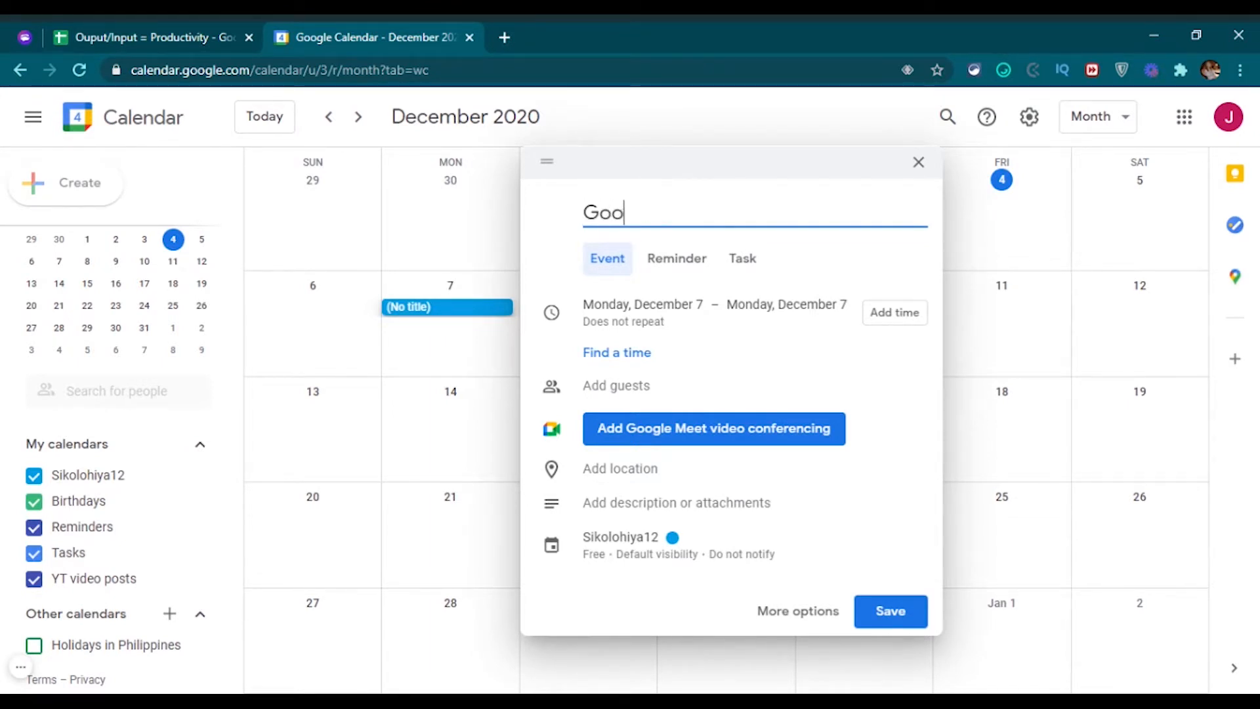
text(gle Cale)
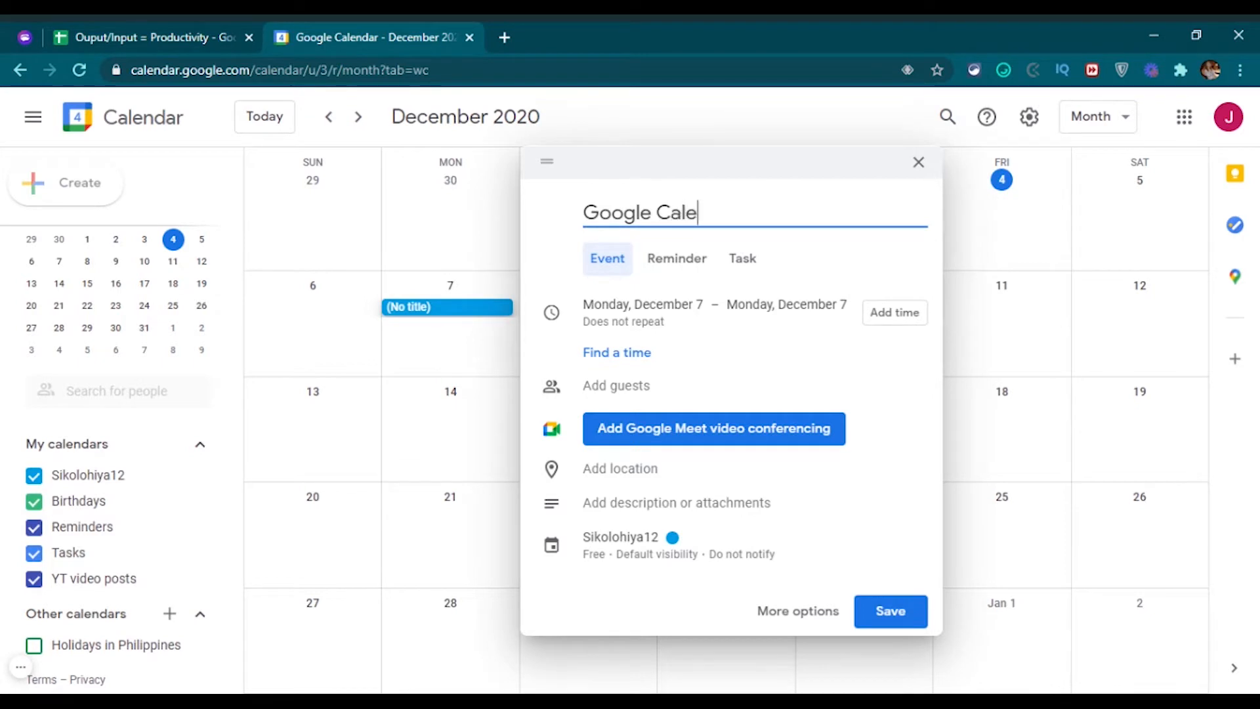
text(ndar Tu)
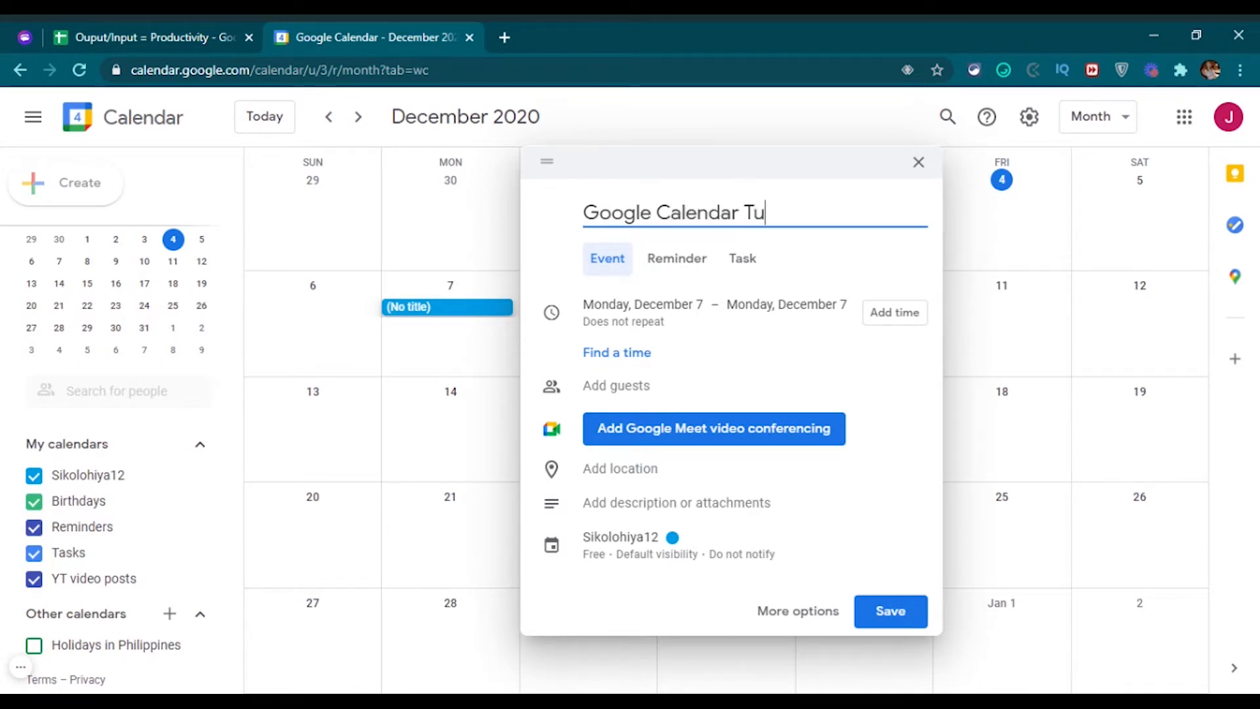
text(torial YT posts)
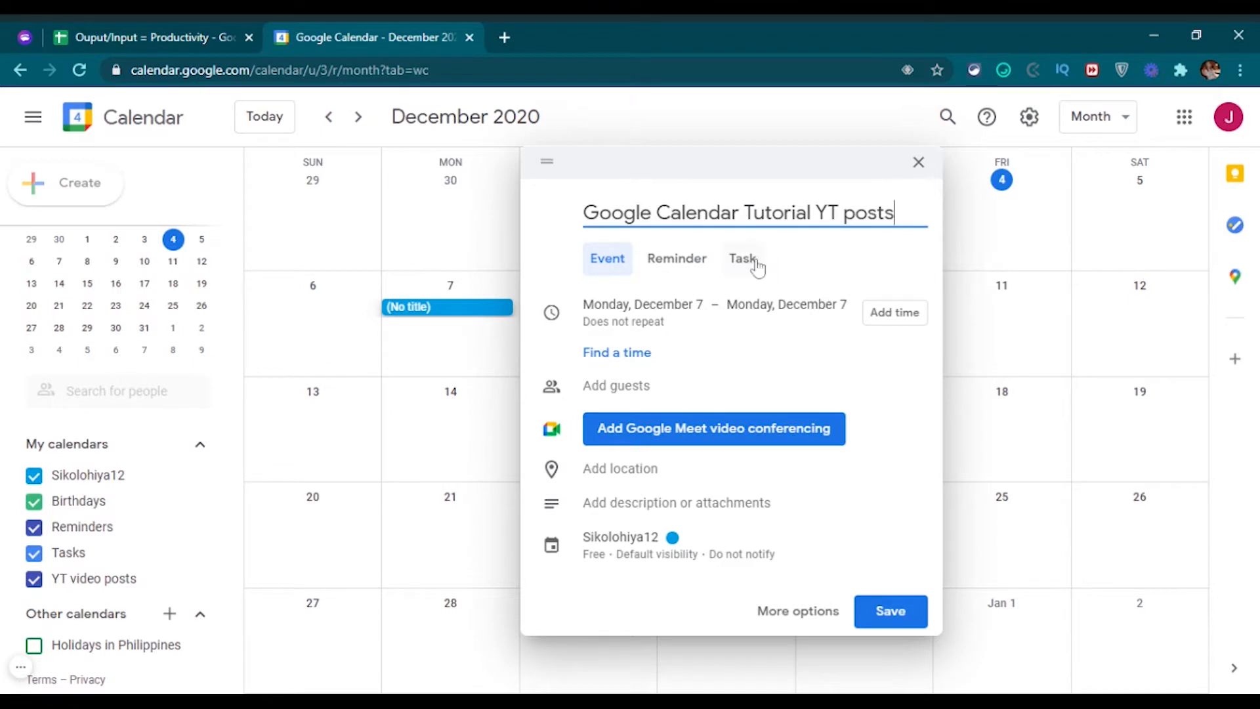
click(679, 270)
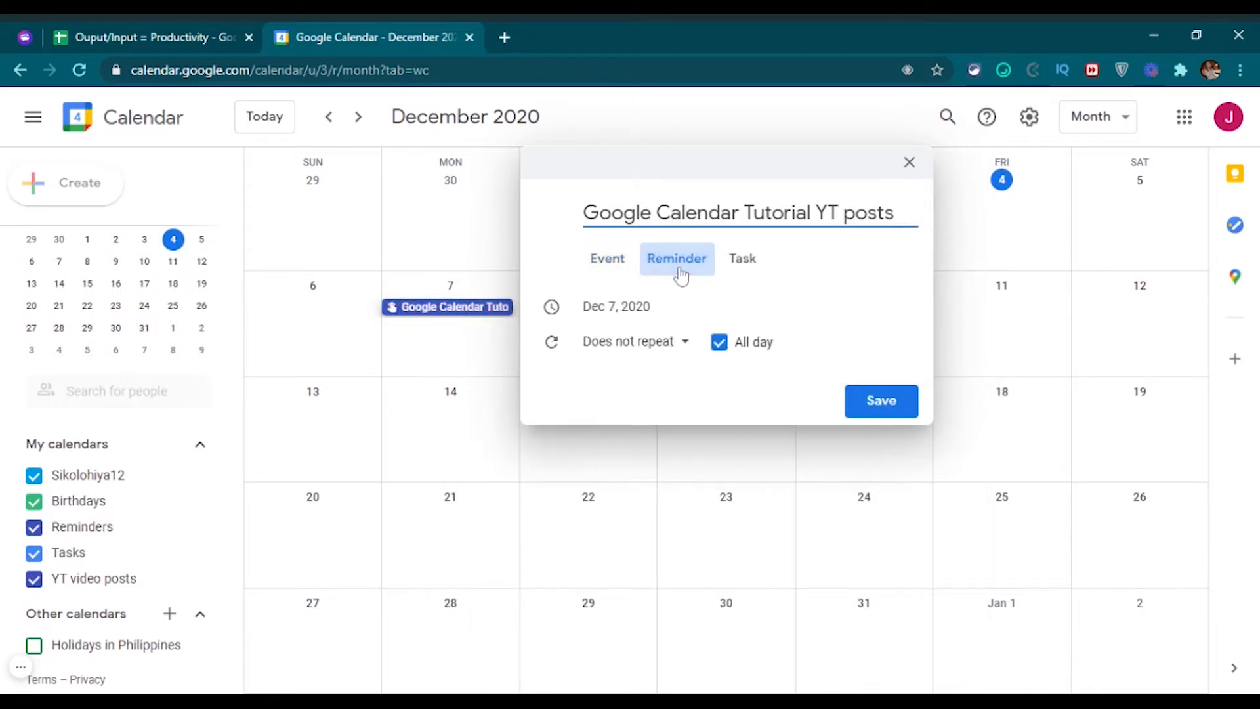
click(686, 354)
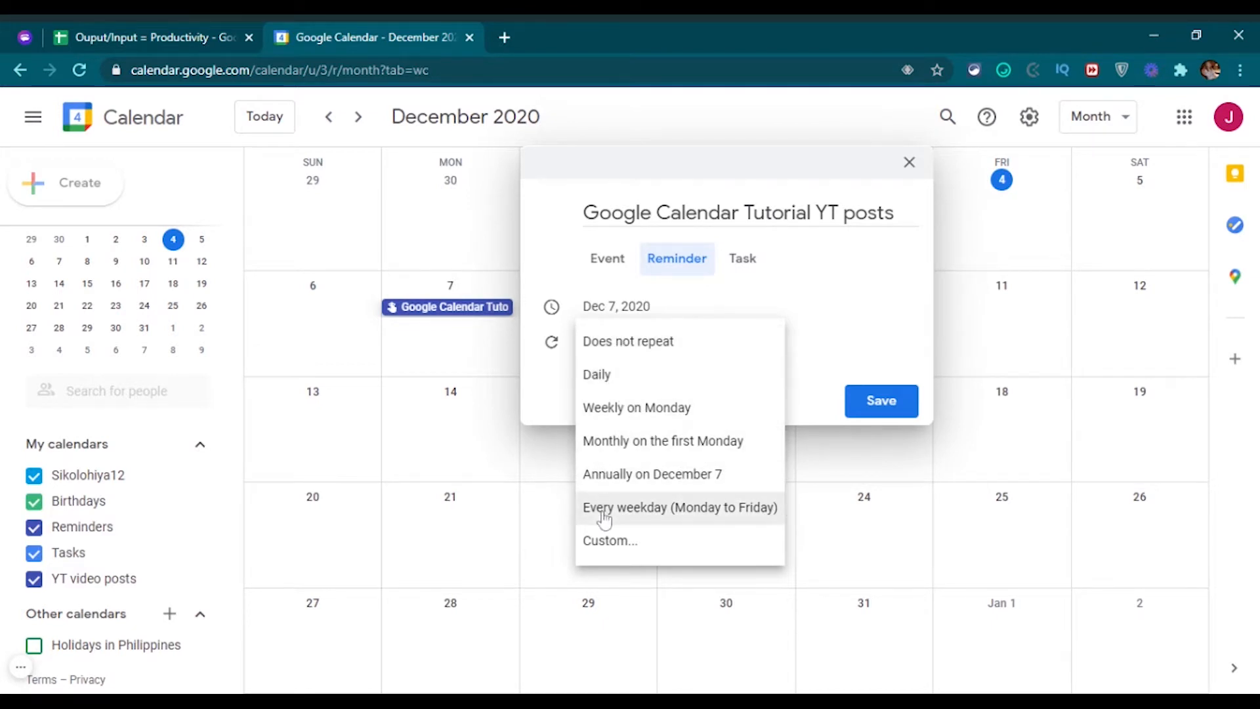
click(740, 351)
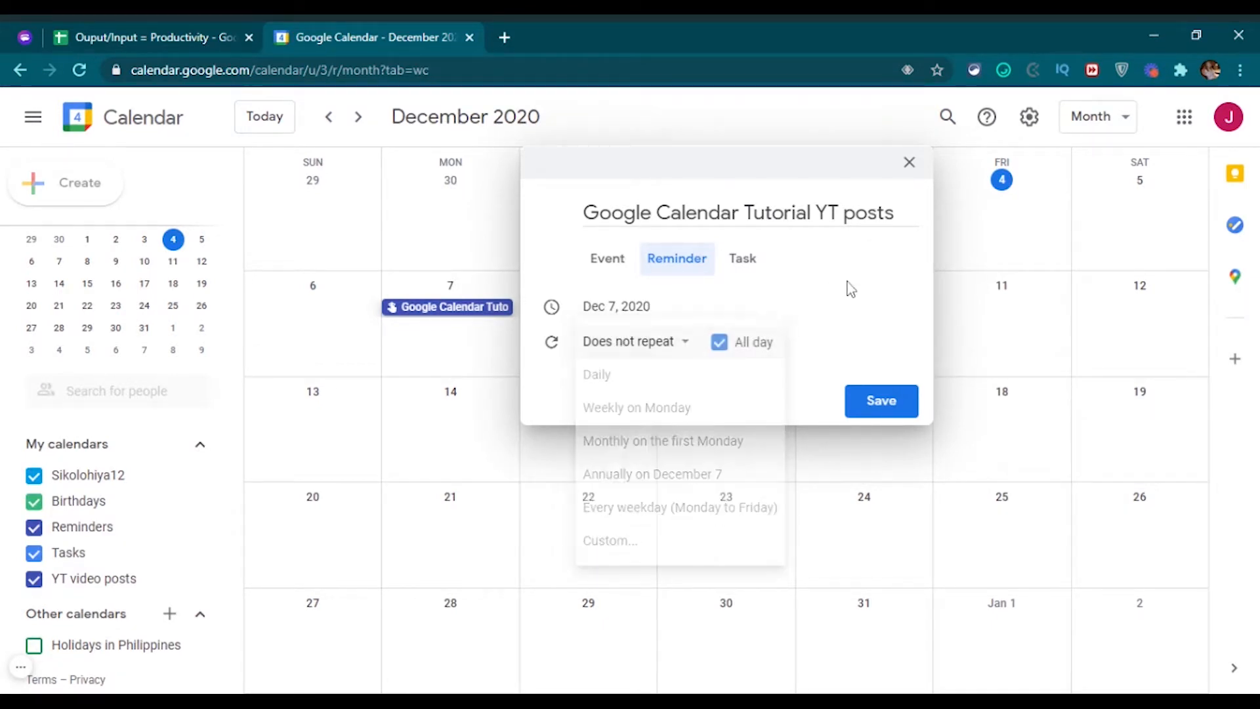
click(743, 274)
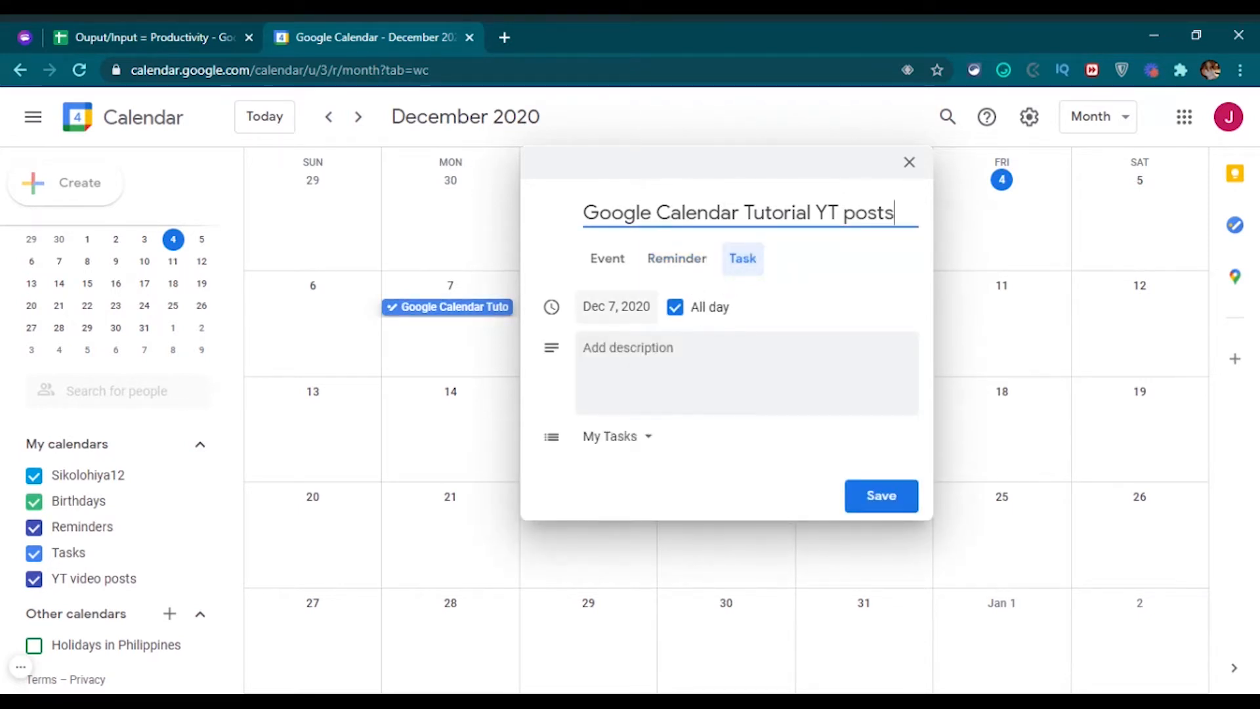
click(617, 306)
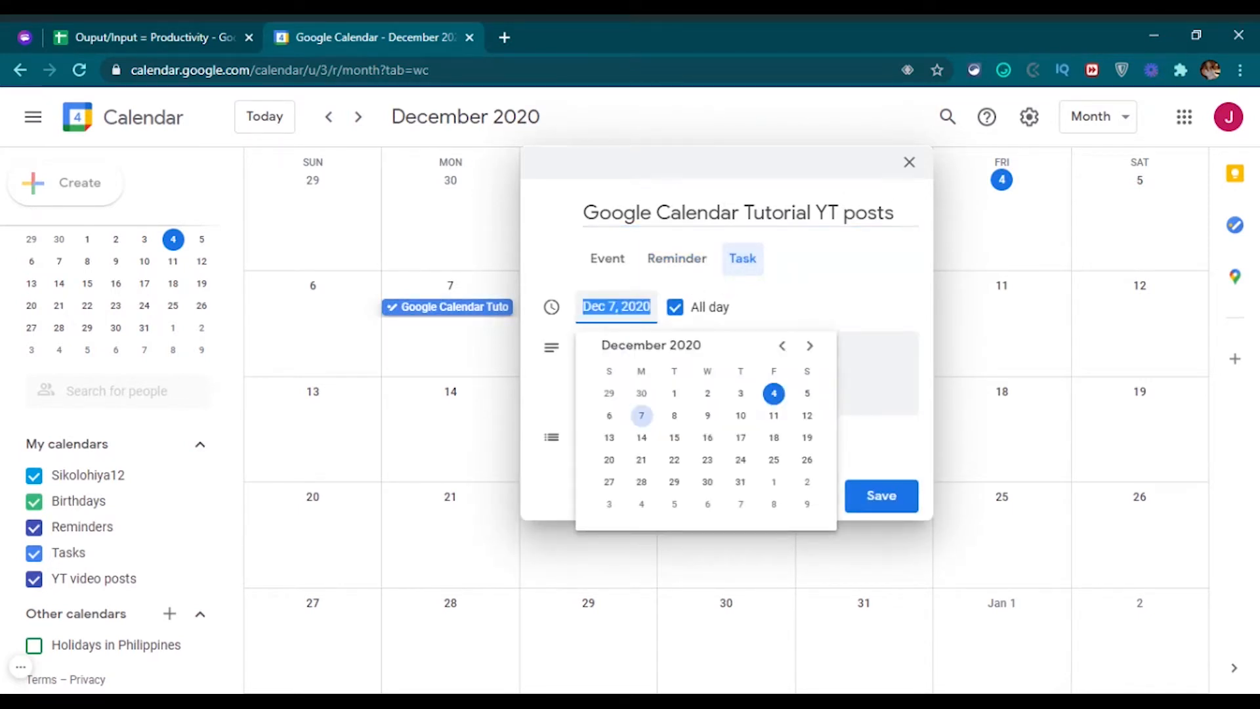
click(834, 292)
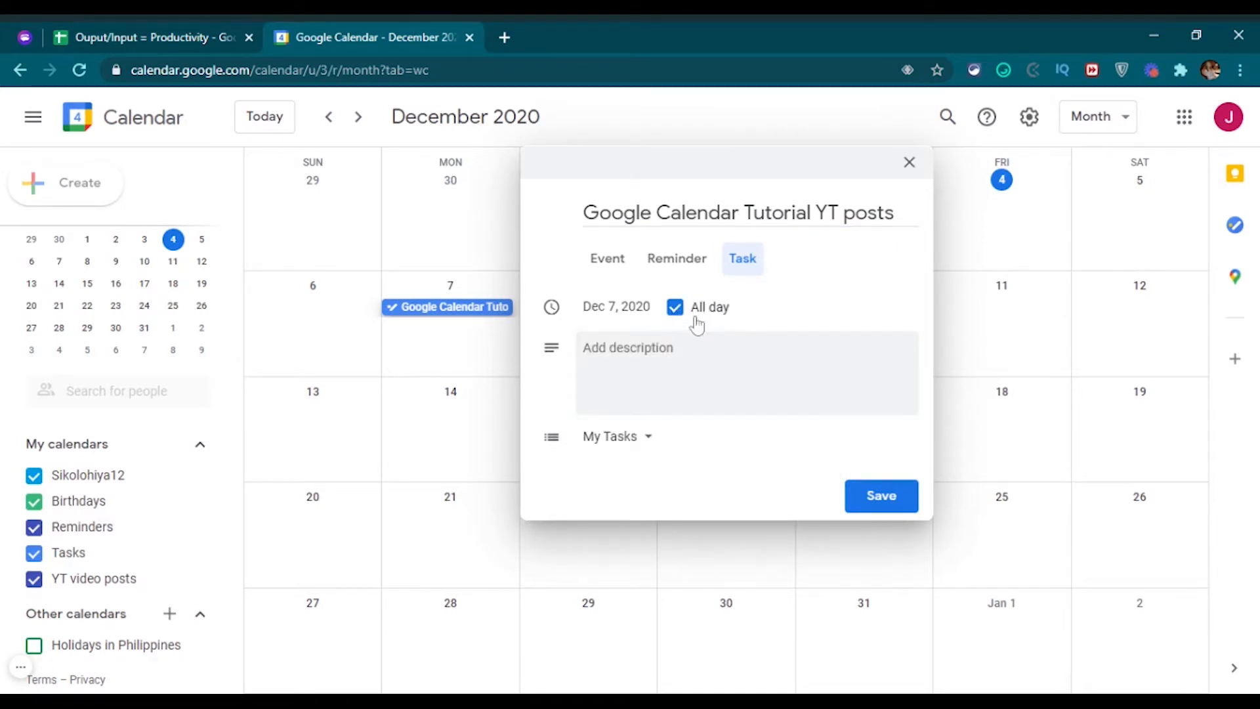
click(677, 314)
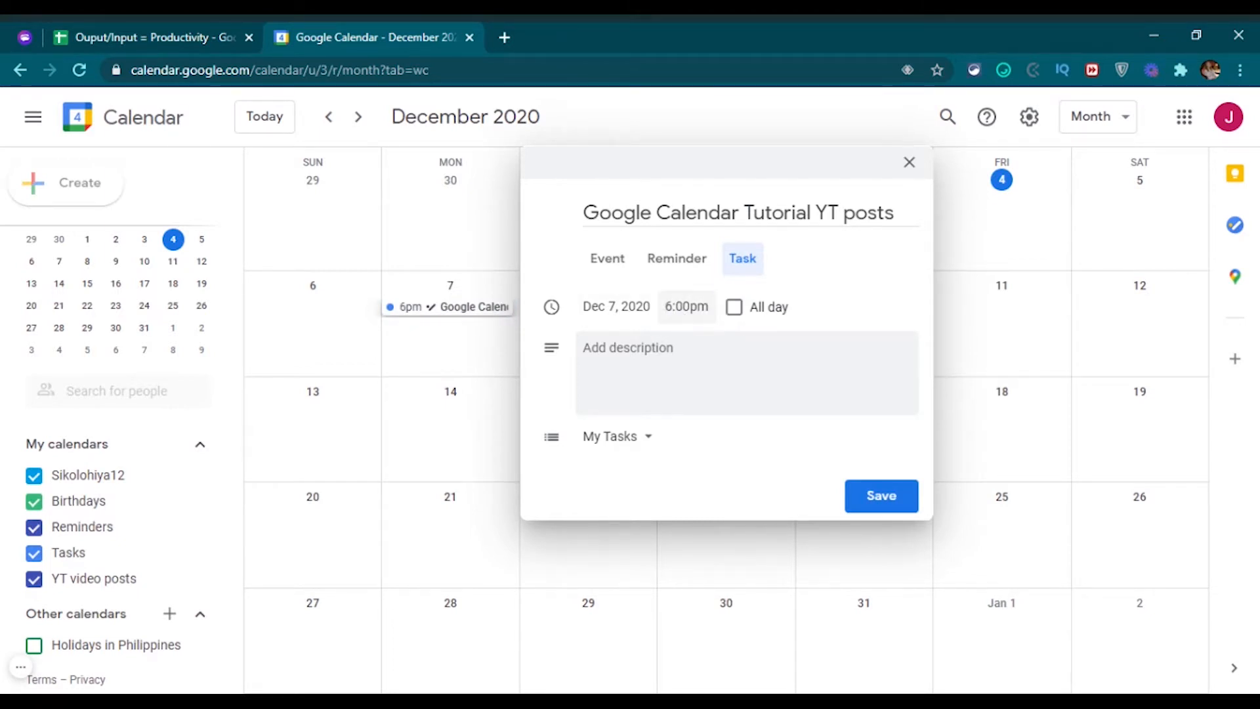
click(735, 307)
click(760, 342)
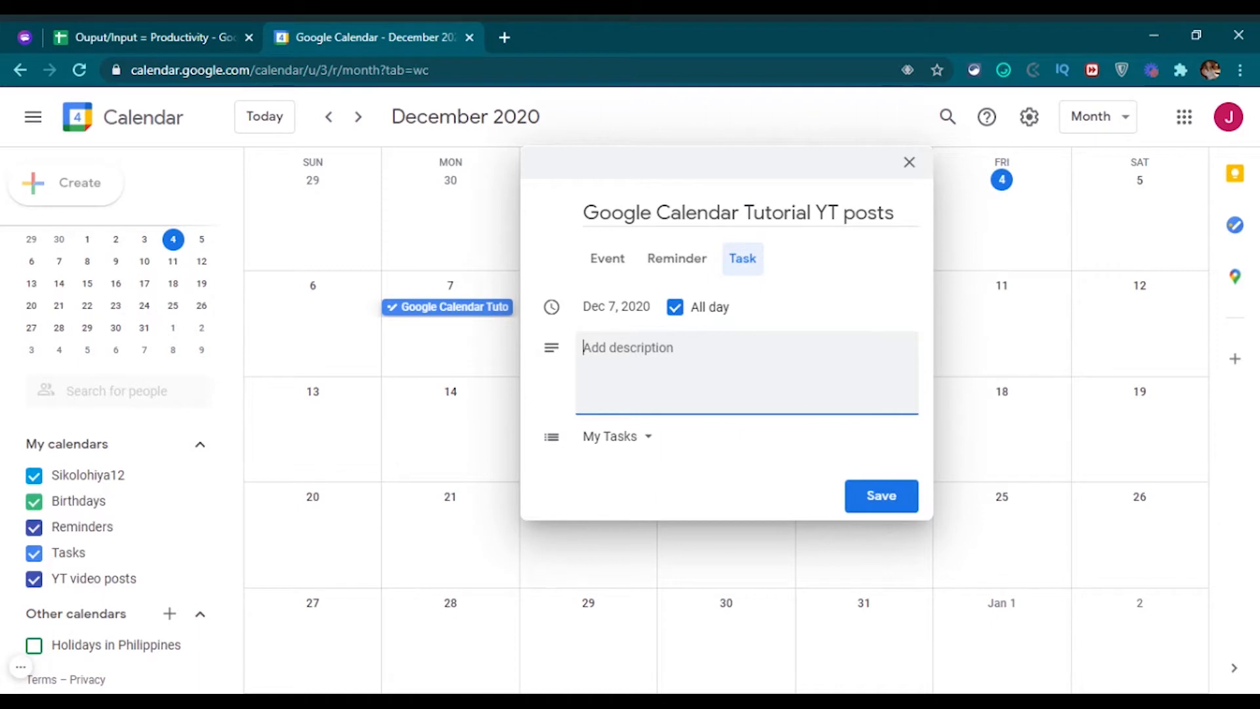
text(post sa yt)
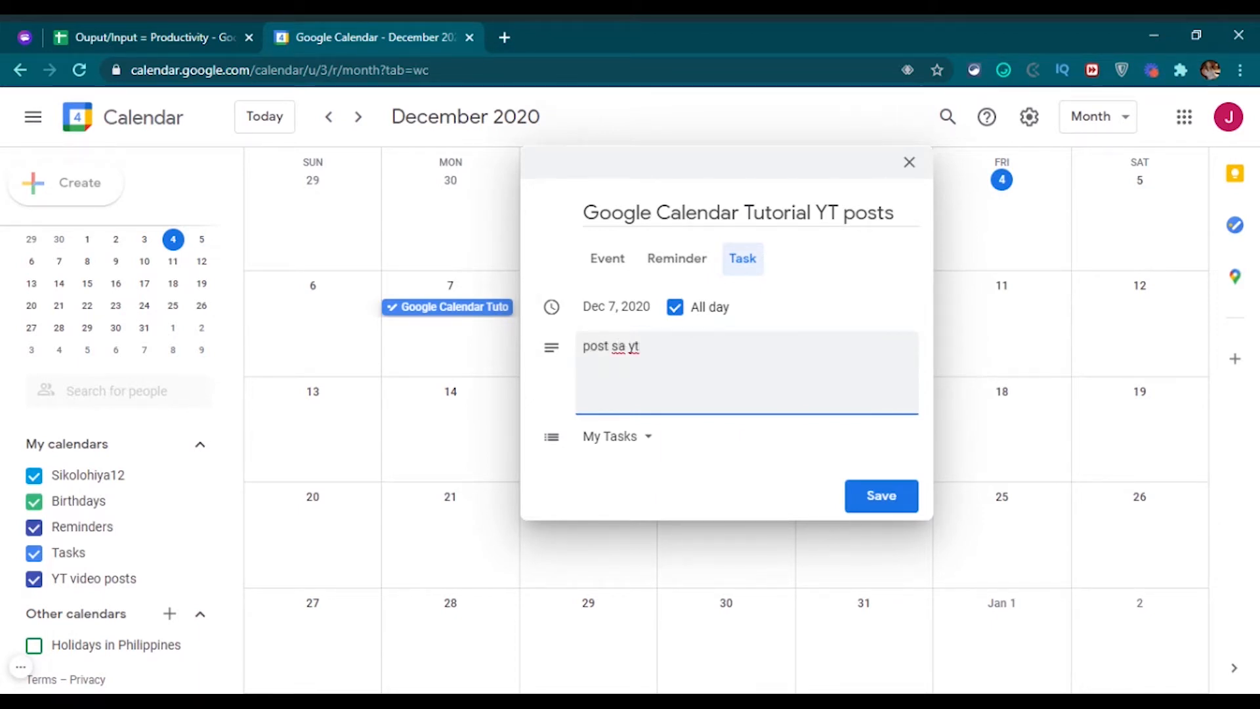
key(ctrl+a)
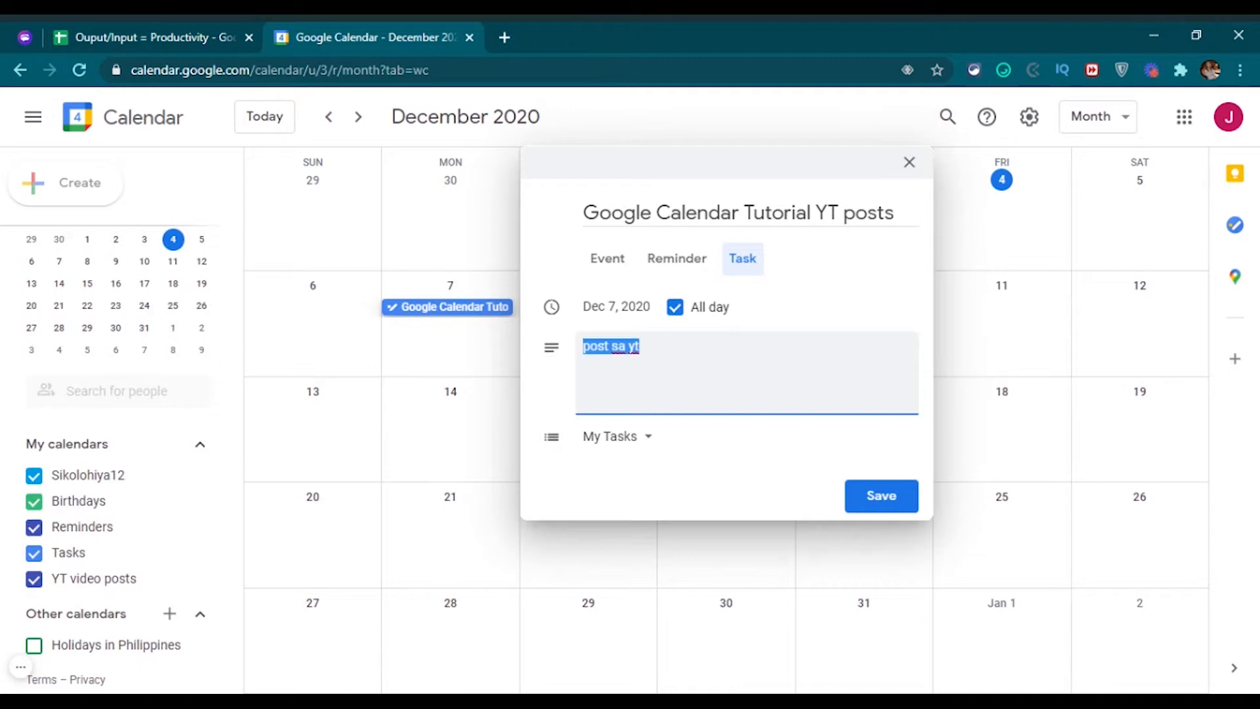
key(BackSpace)
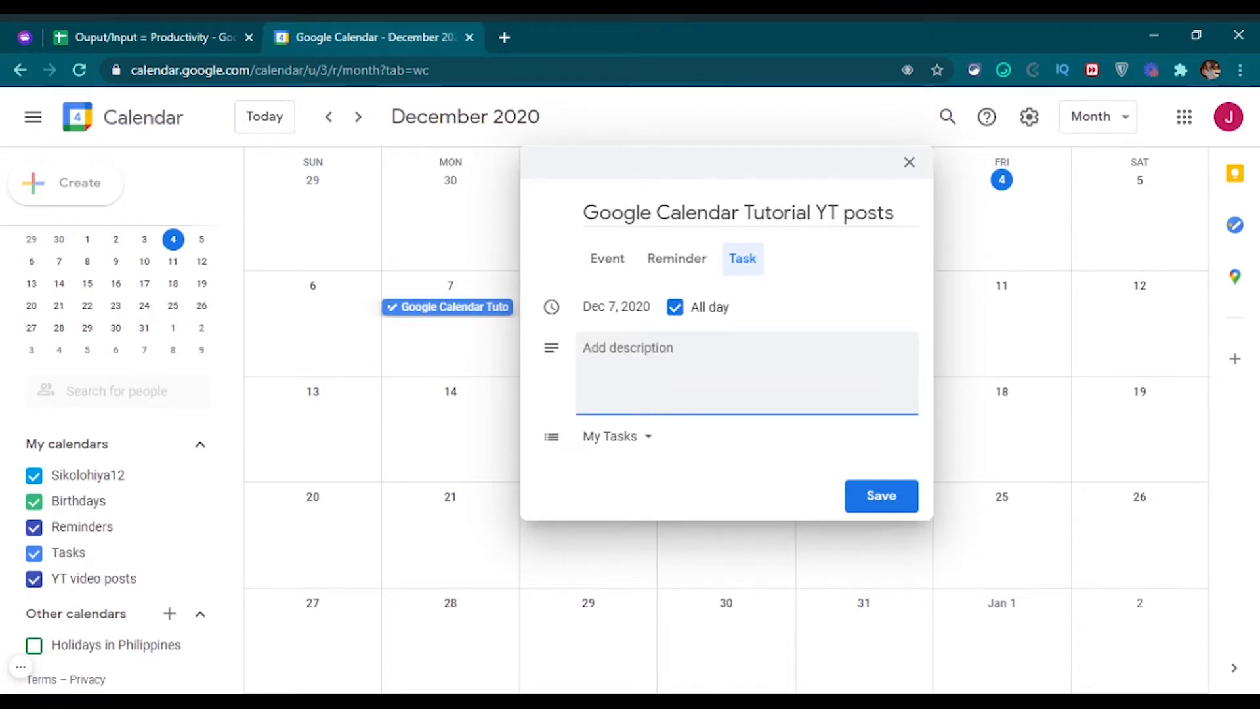
click(607, 440)
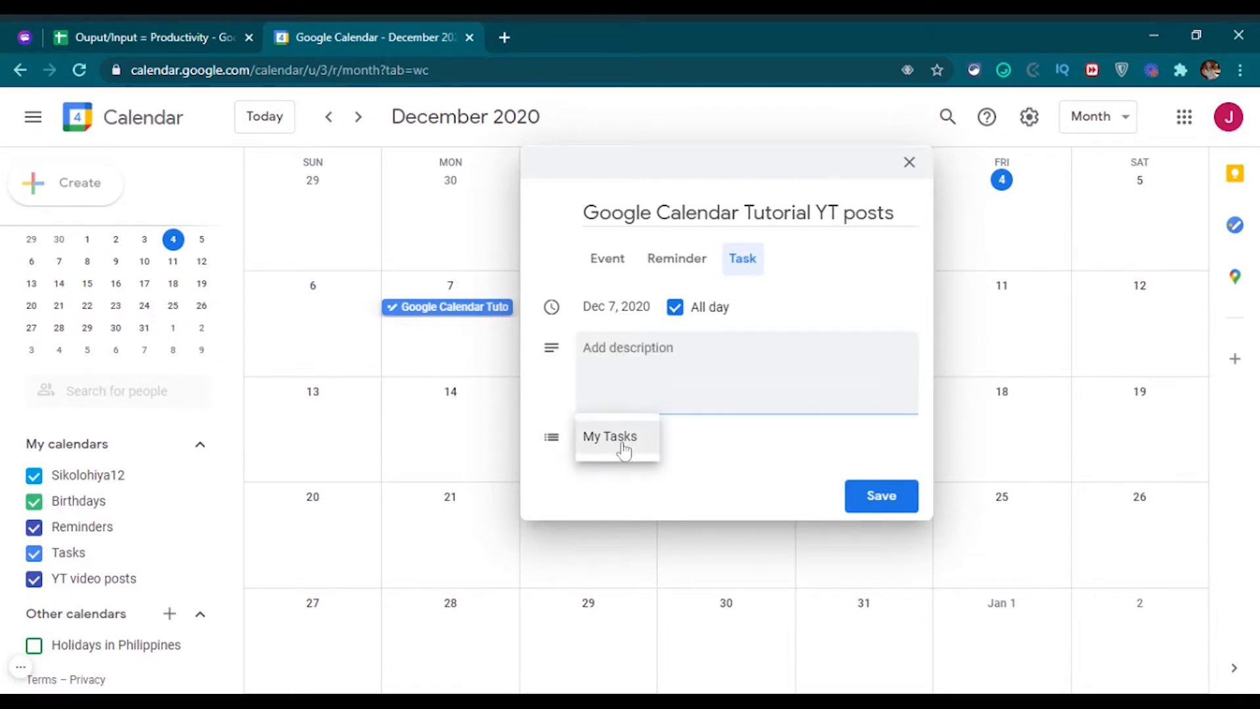
click(766, 453)
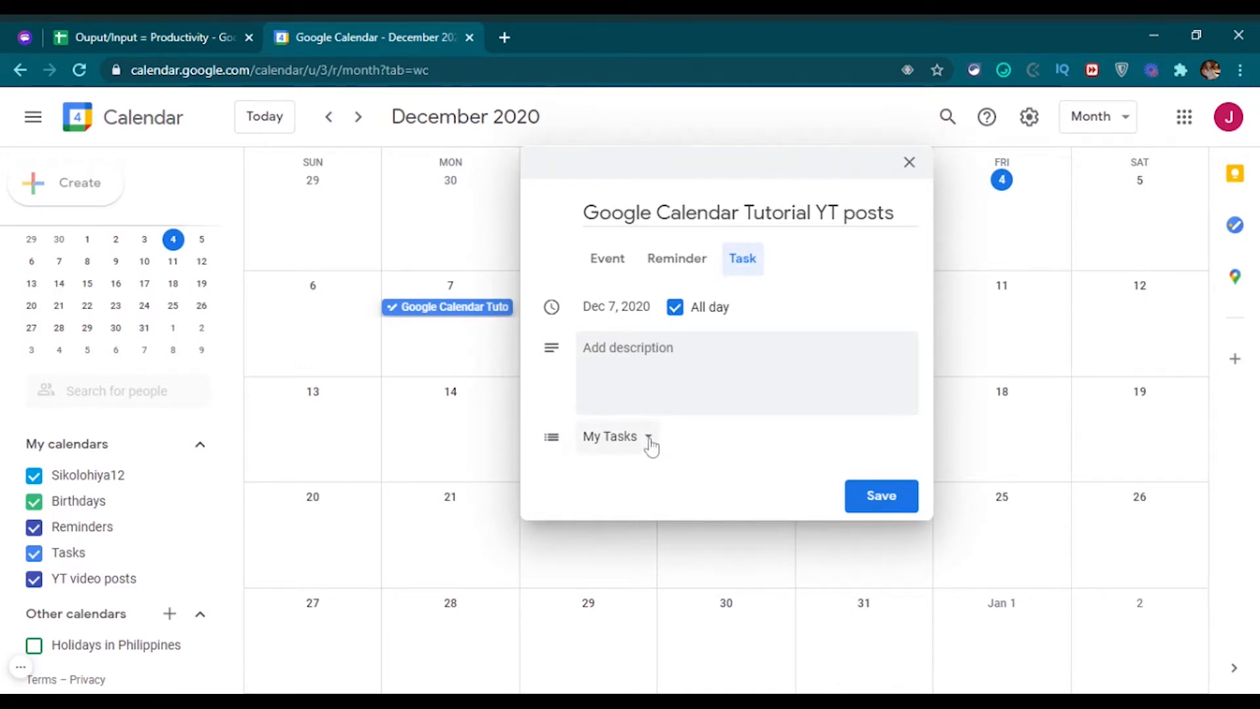
click(649, 441)
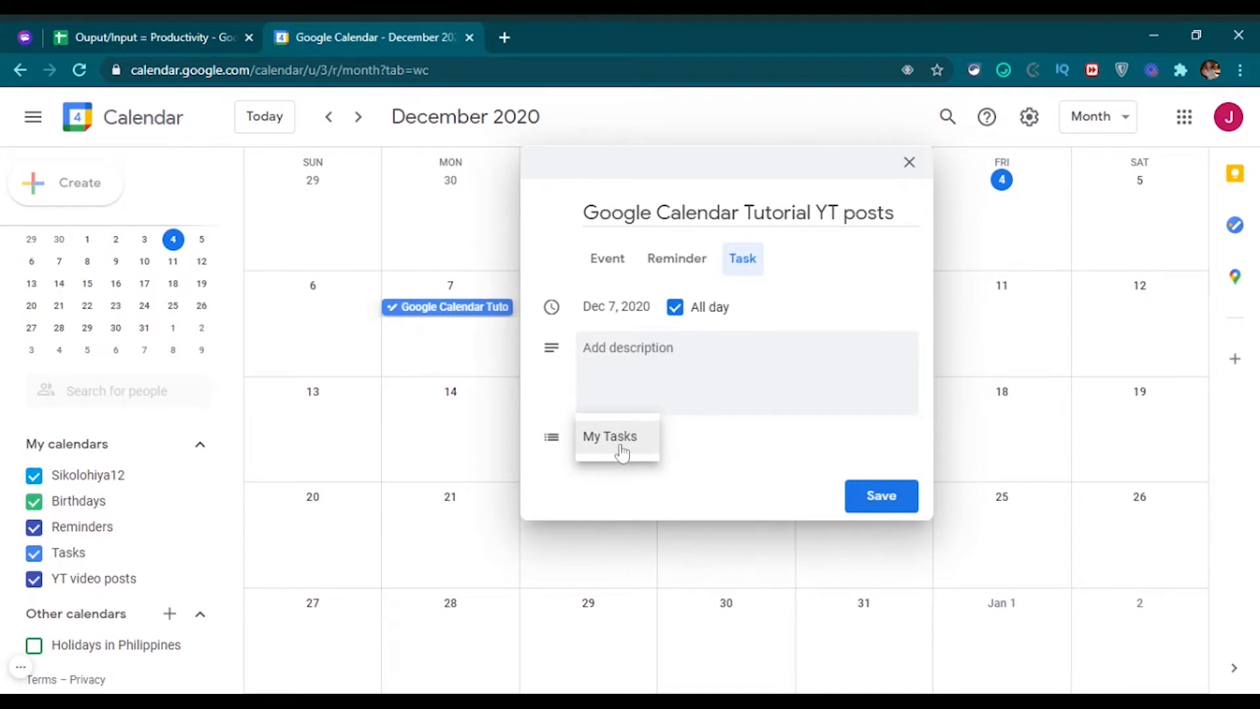
click(739, 452)
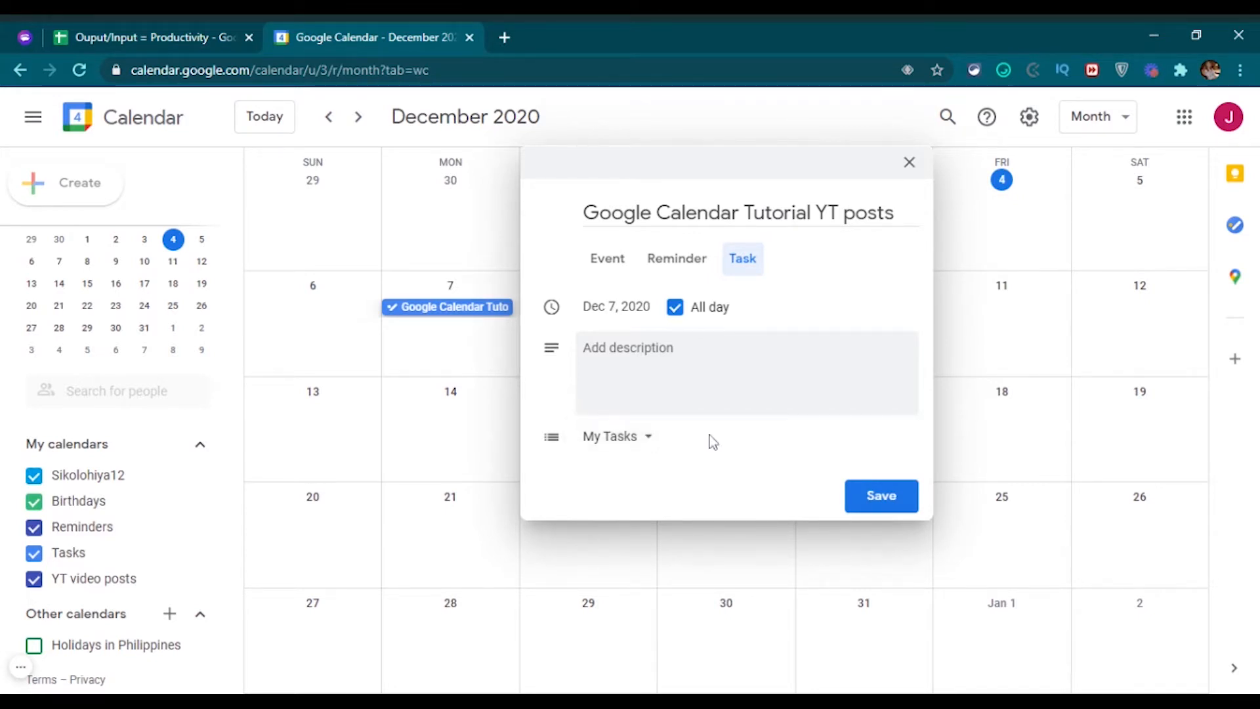
Convert the Dec 7 draft into a non-repeating event from 5:30pm to 6:30pm.
click(599, 263)
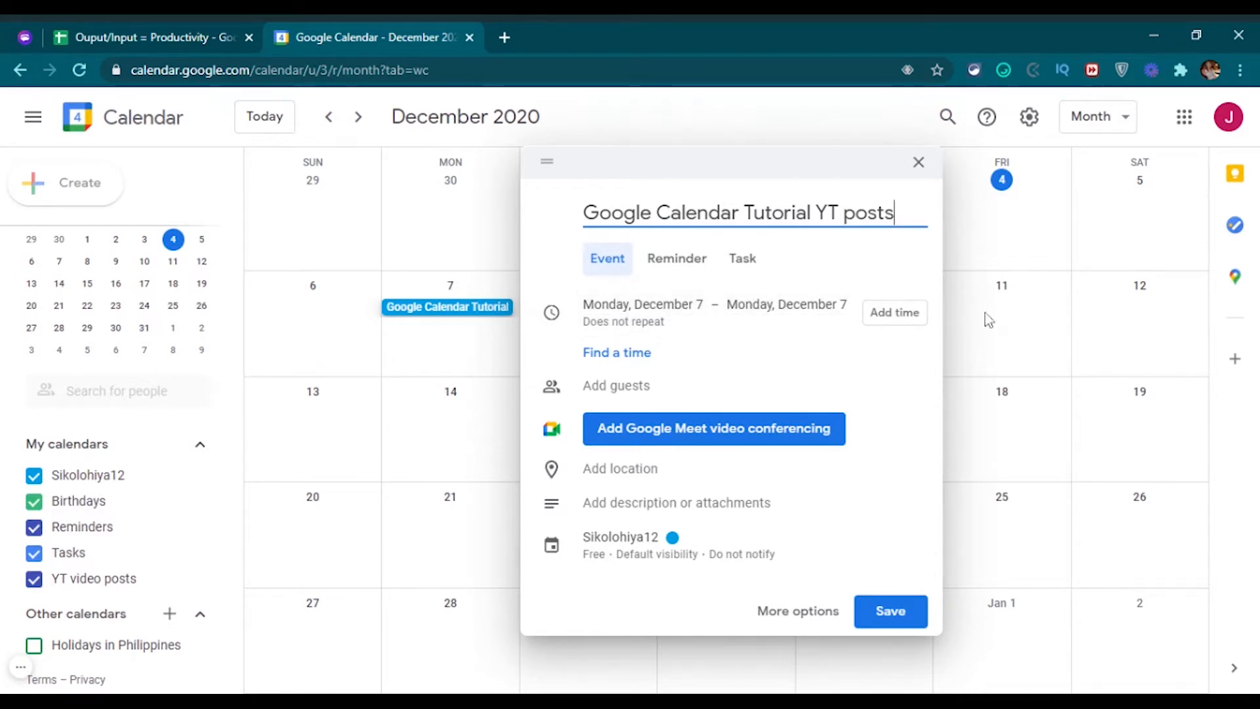
click(904, 322)
click(740, 284)
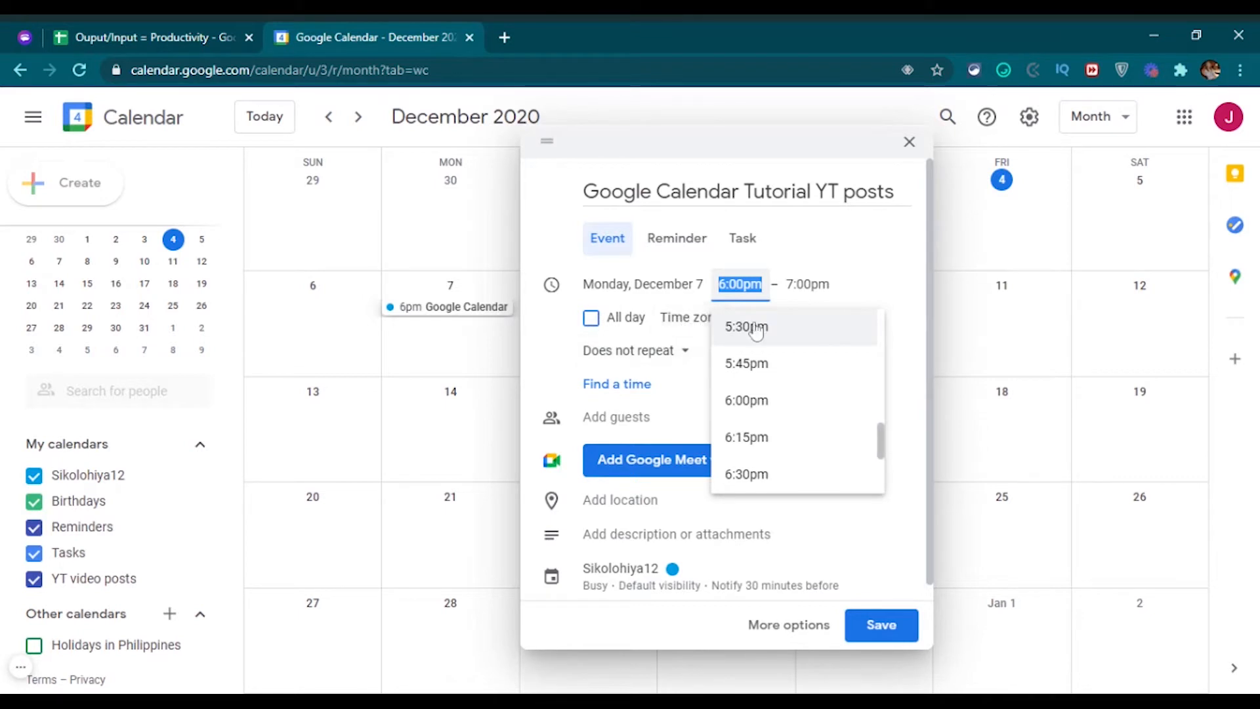
click(812, 329)
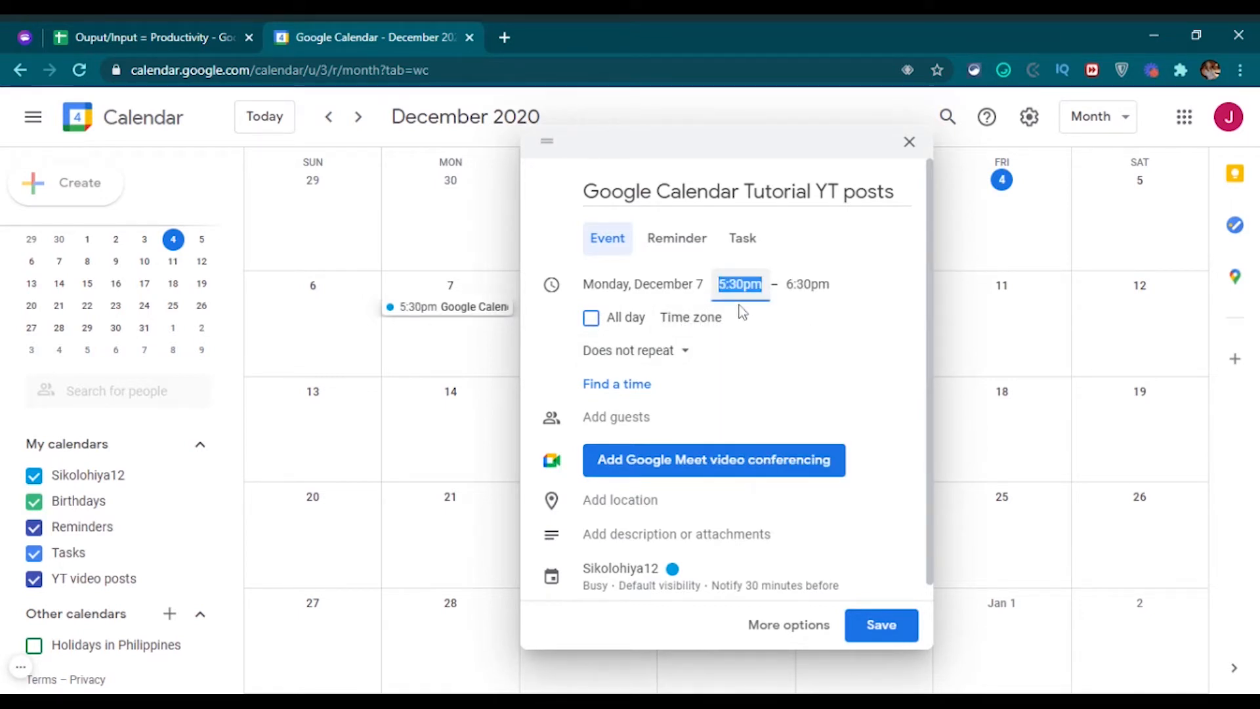
click(888, 337)
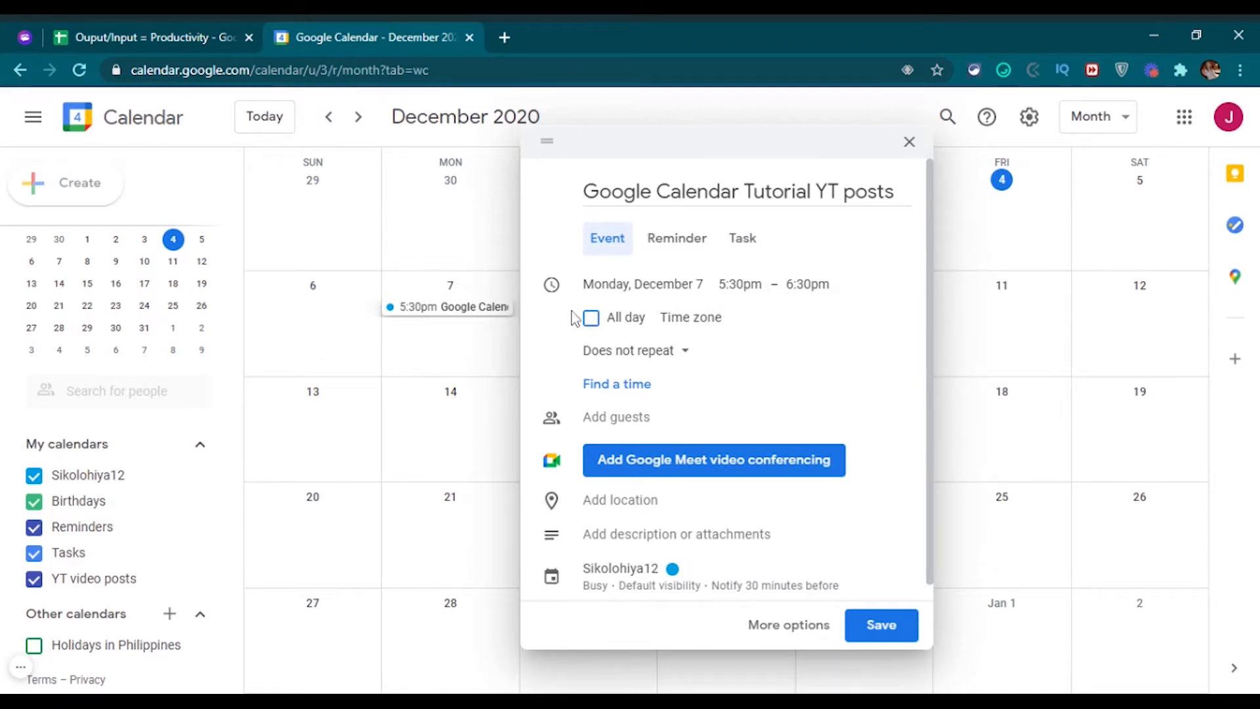
click(680, 354)
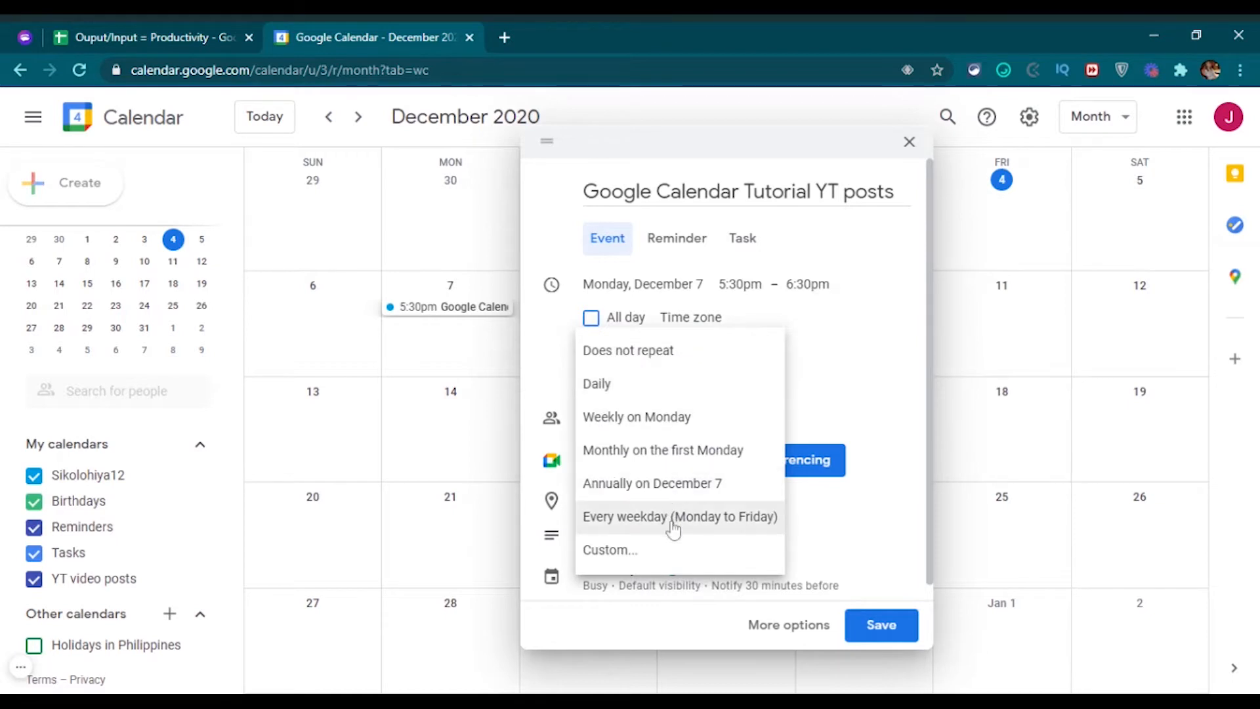
click(883, 355)
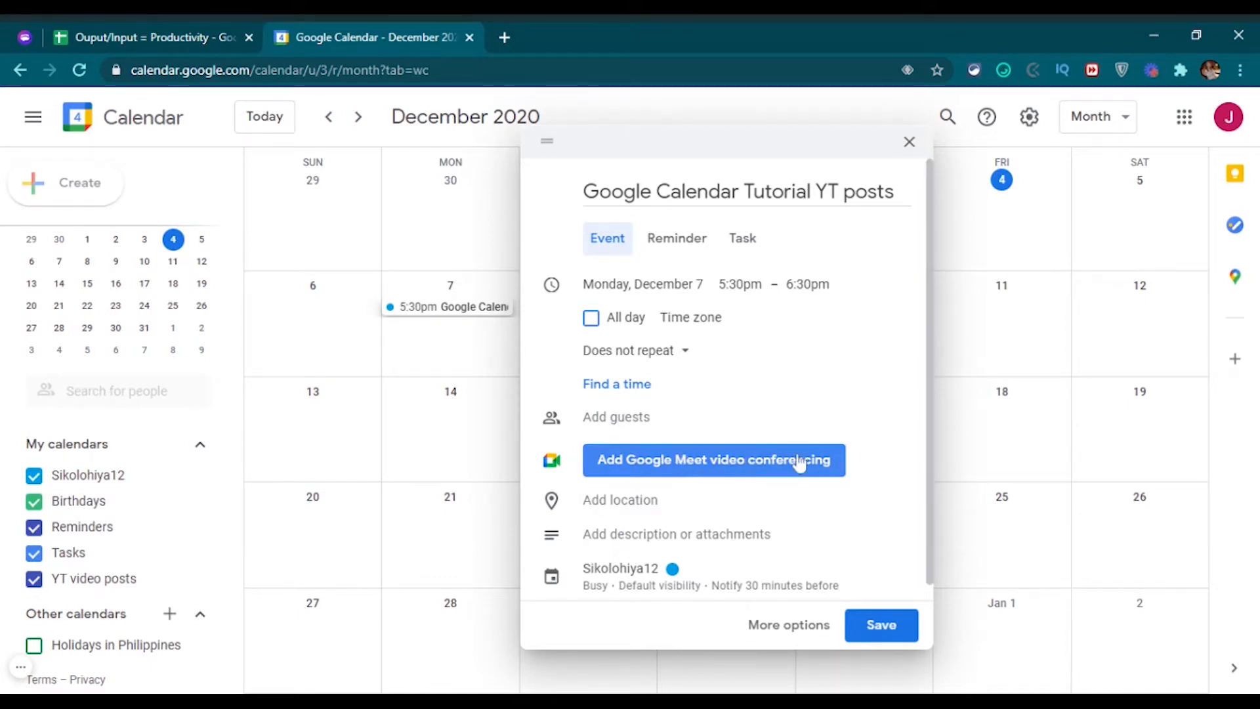
Make the Dec 7 entry an all-day reminder again and save it.
click(672, 239)
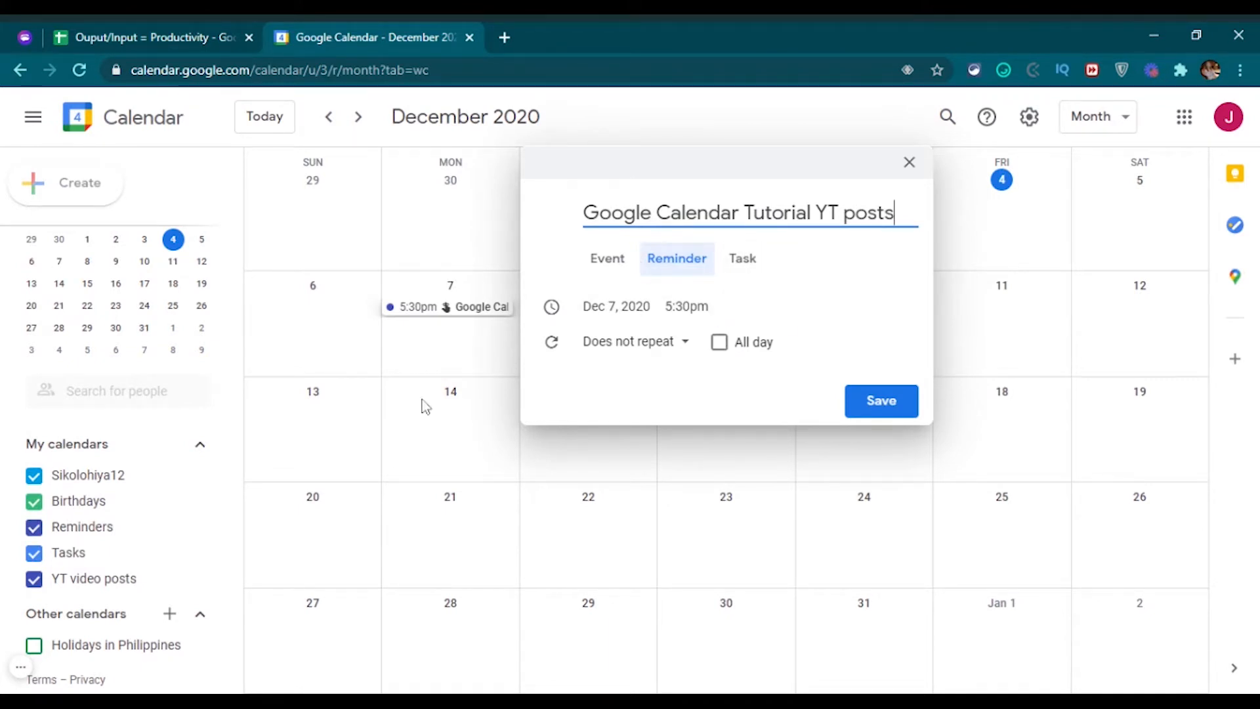
click(721, 344)
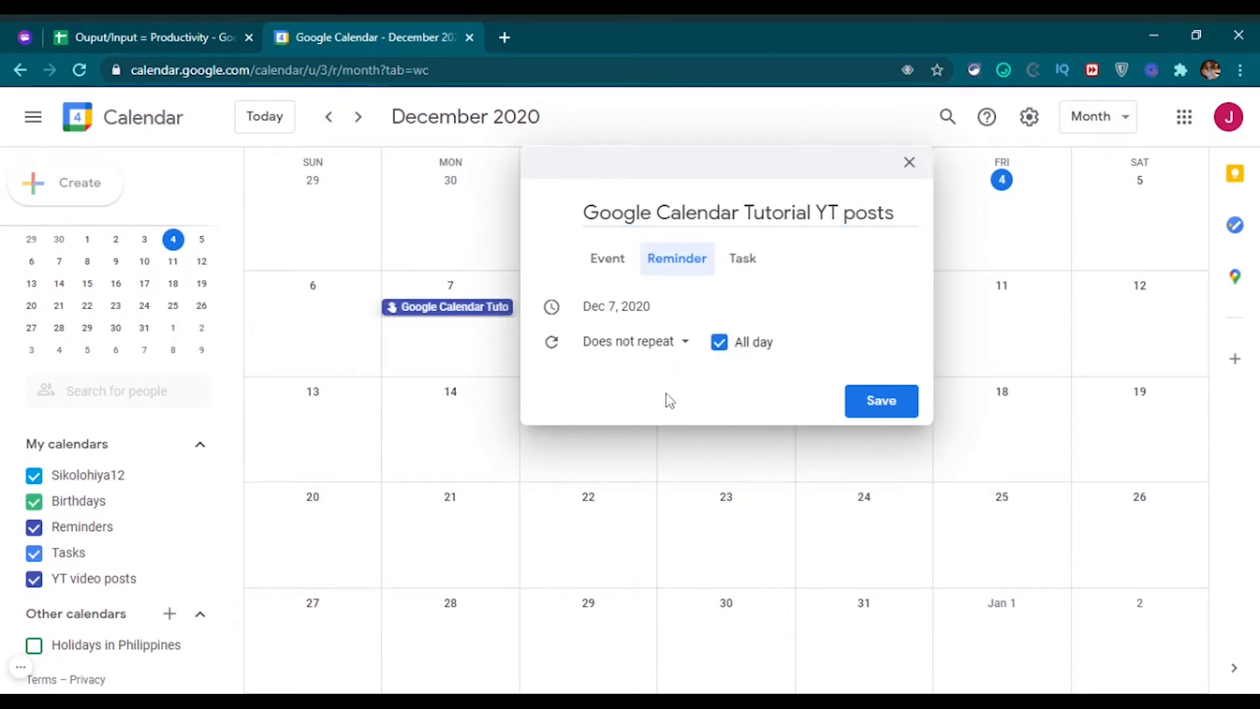
click(897, 401)
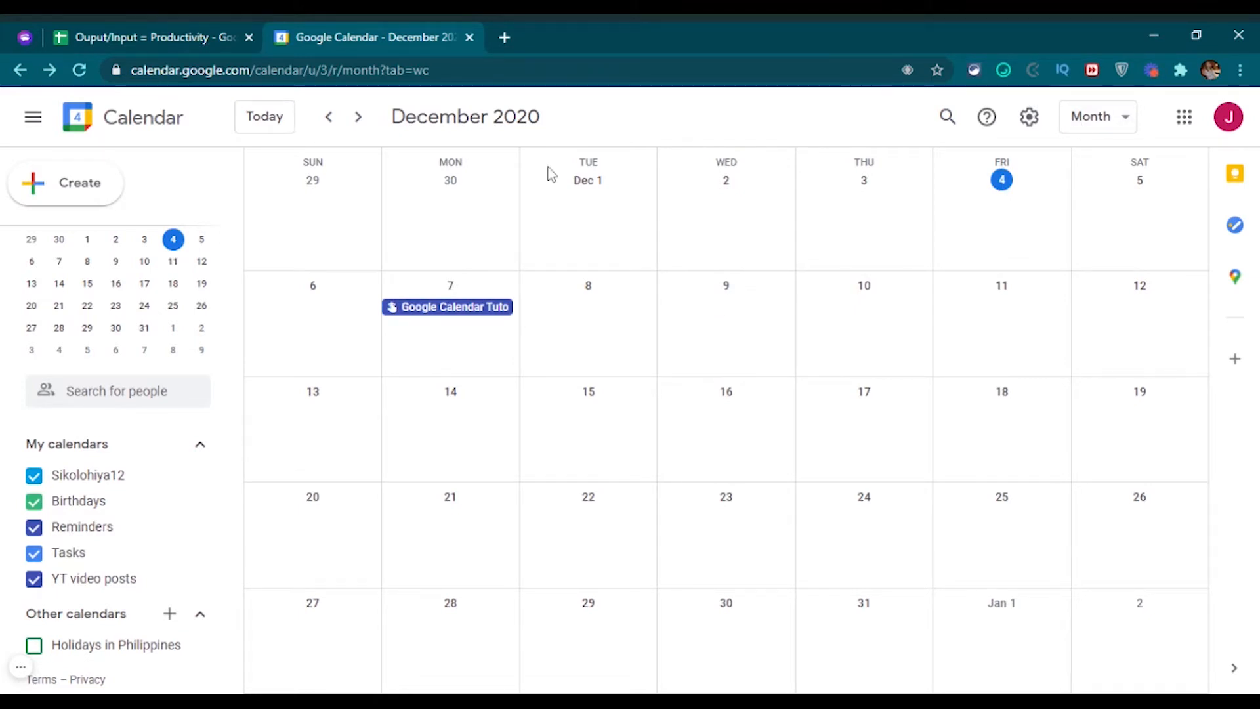
Create an all-day 'Wedding' event on December 8 and open its full details.
click(600, 342)
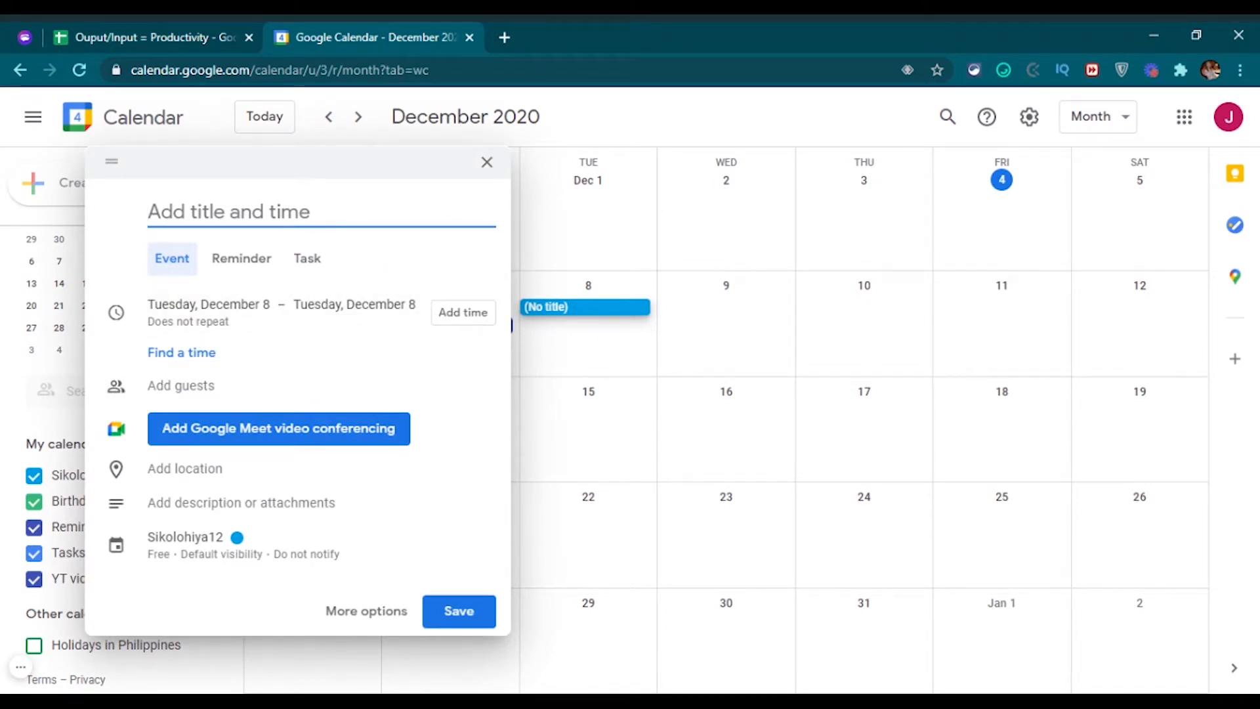
text(Weddi)
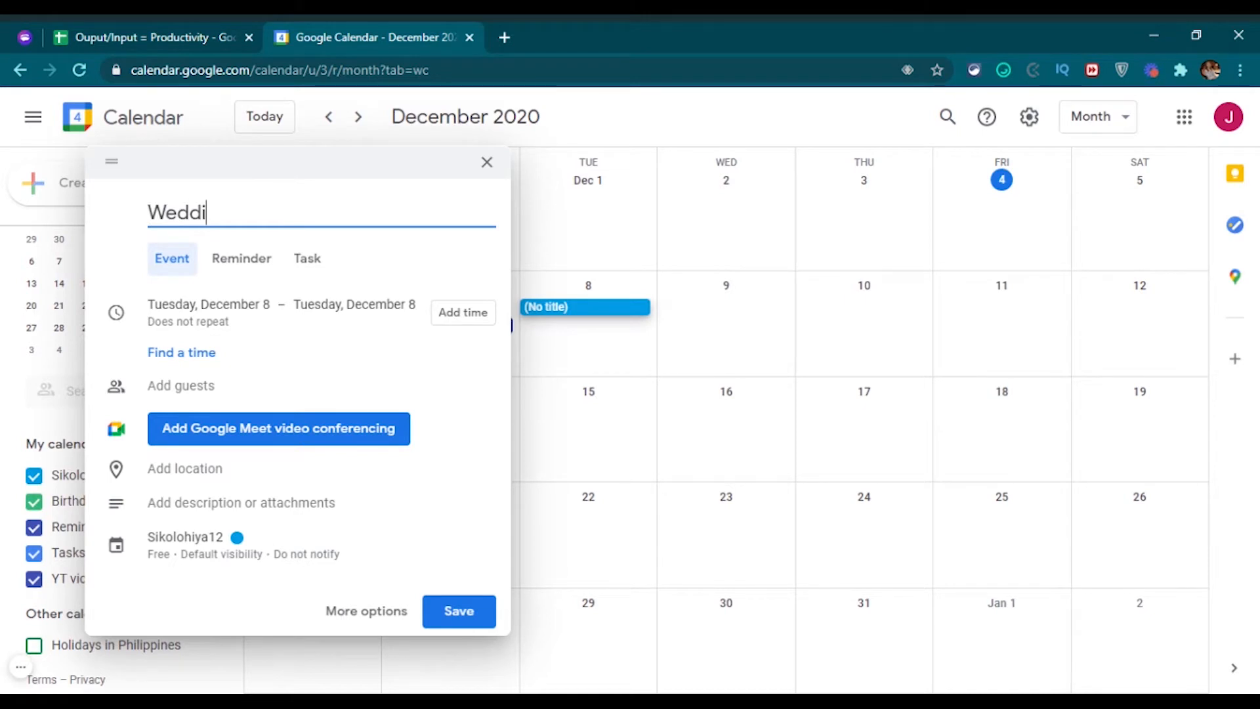
text(ng)
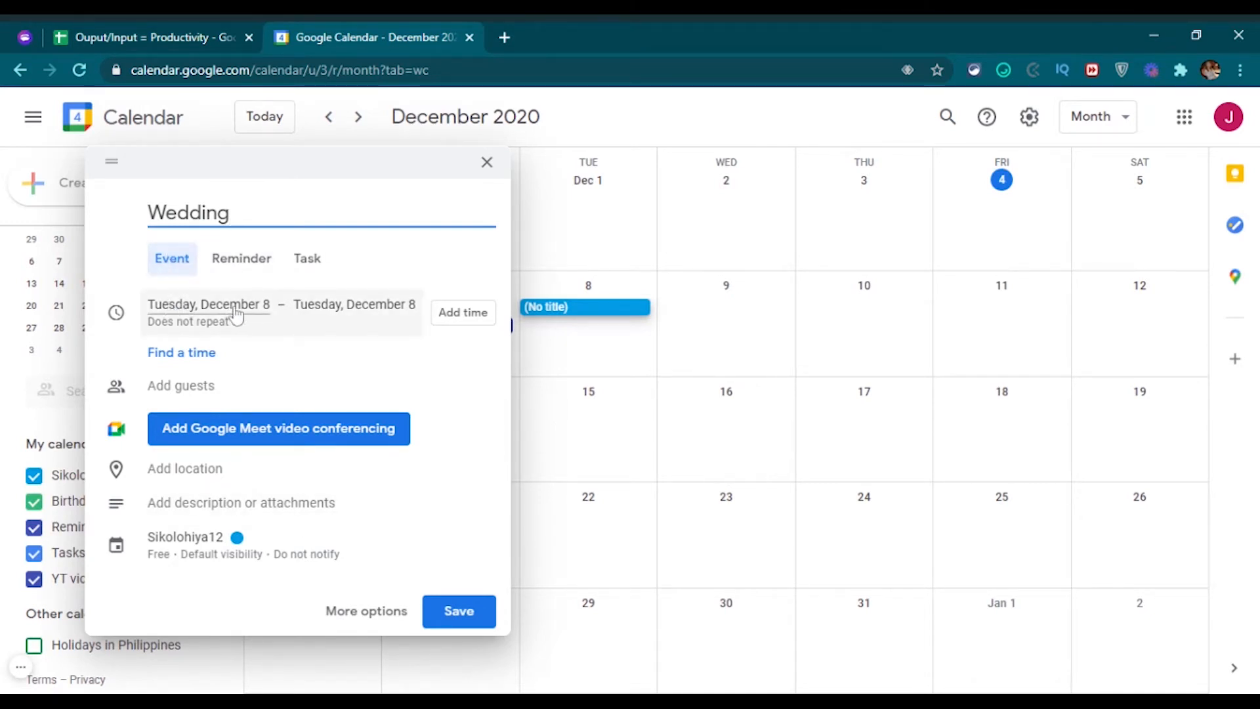
click(174, 258)
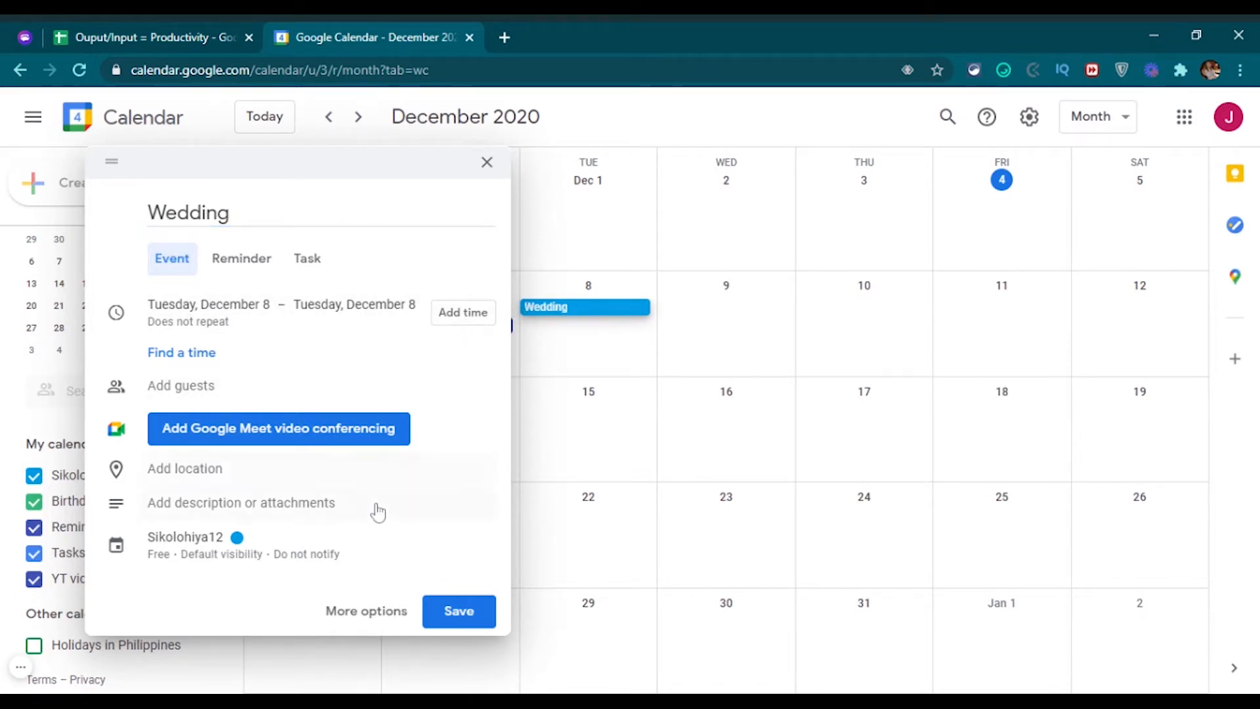
click(372, 613)
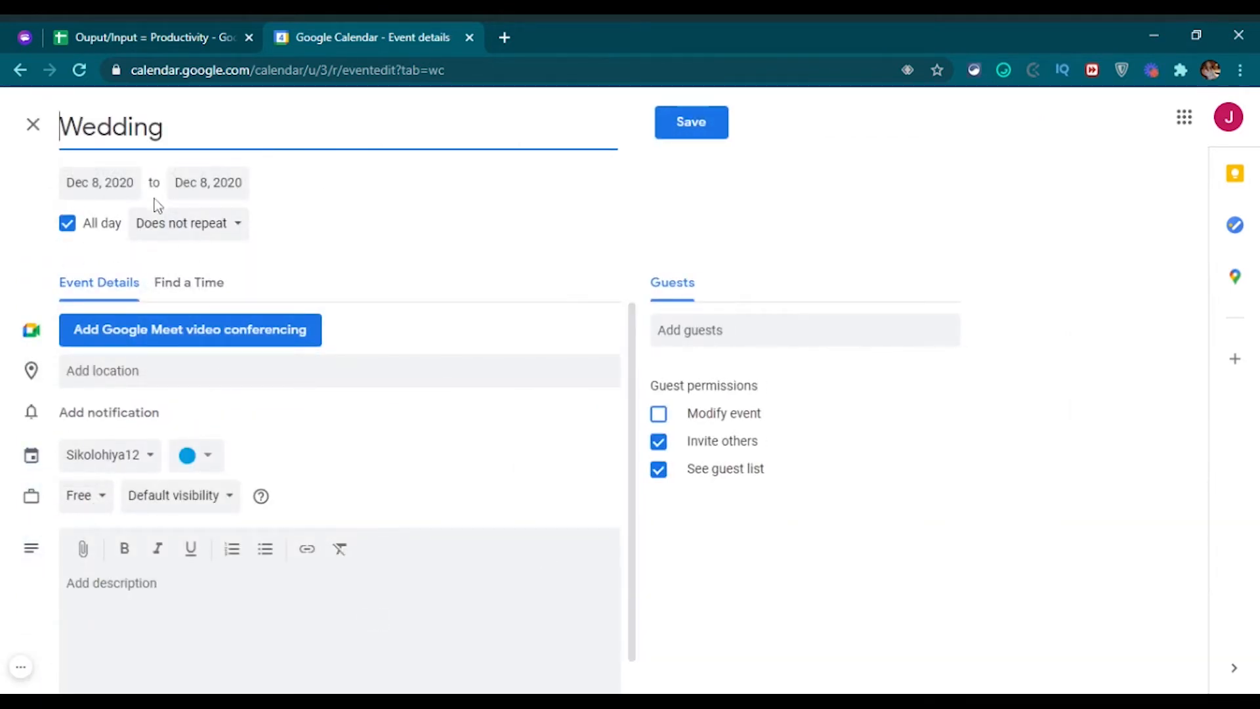
Keep Wedding non-repeating, set its location to Singapore, and add a notification.
click(240, 227)
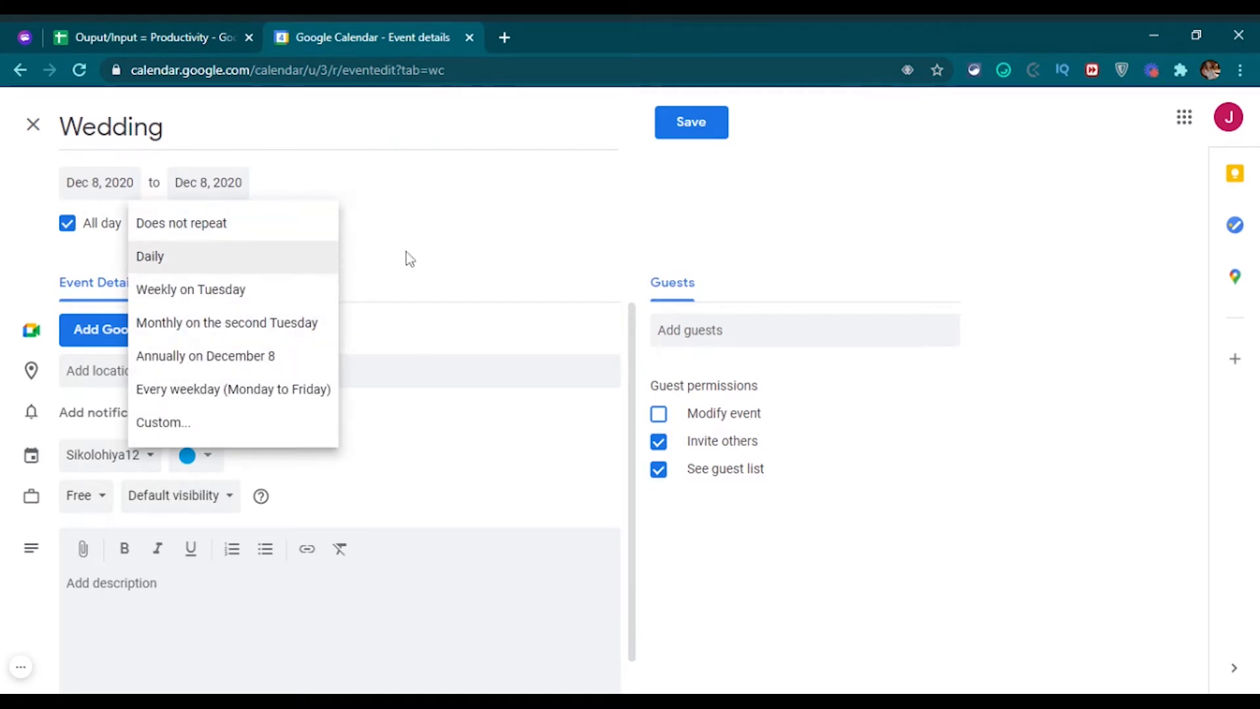
click(517, 249)
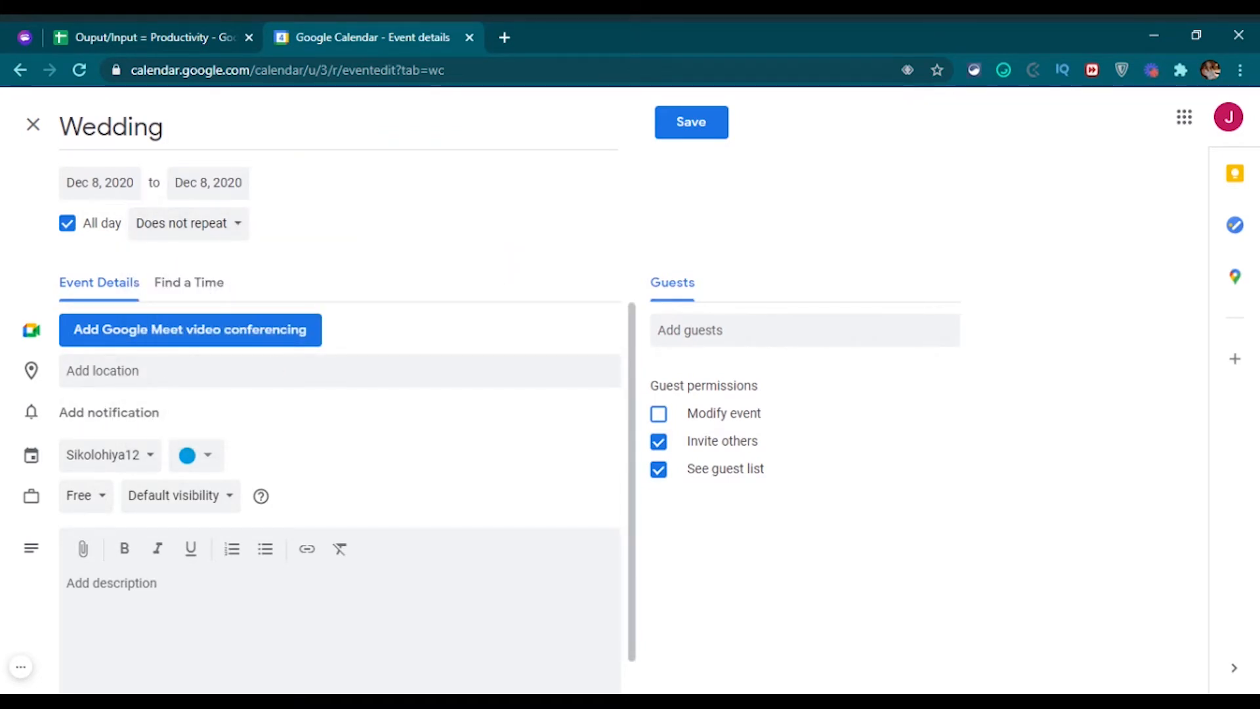
click(263, 371)
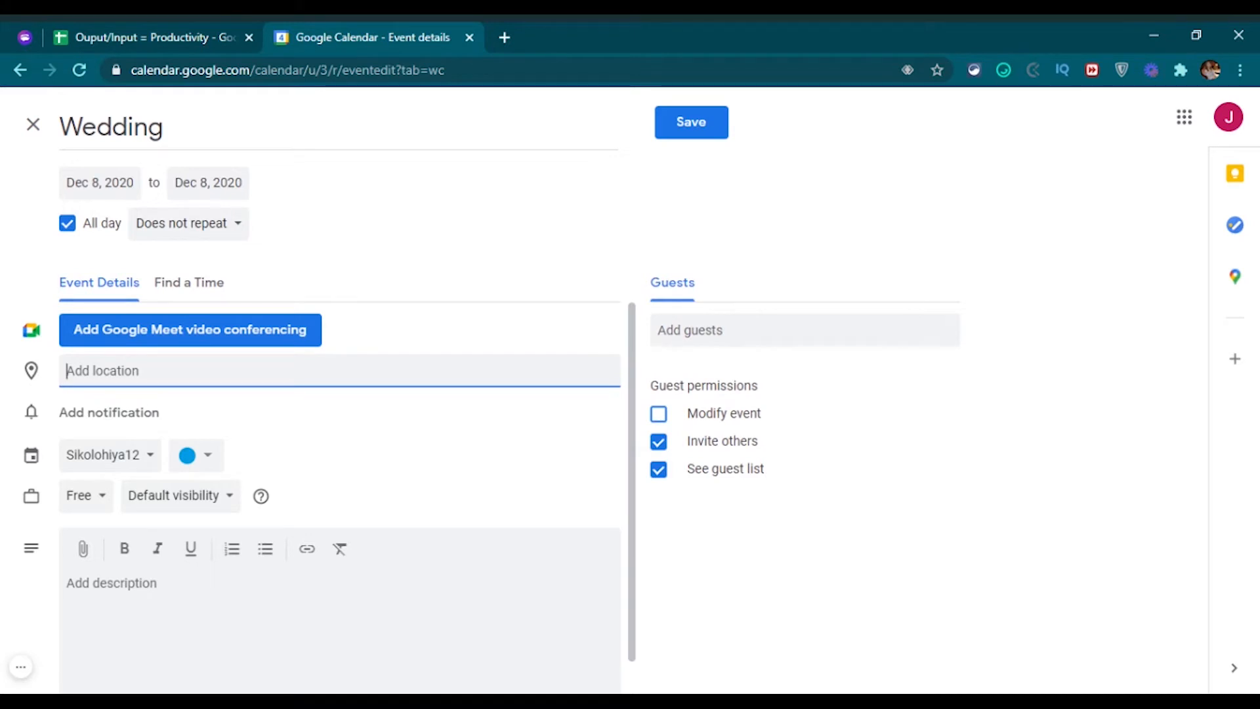
text(singap)
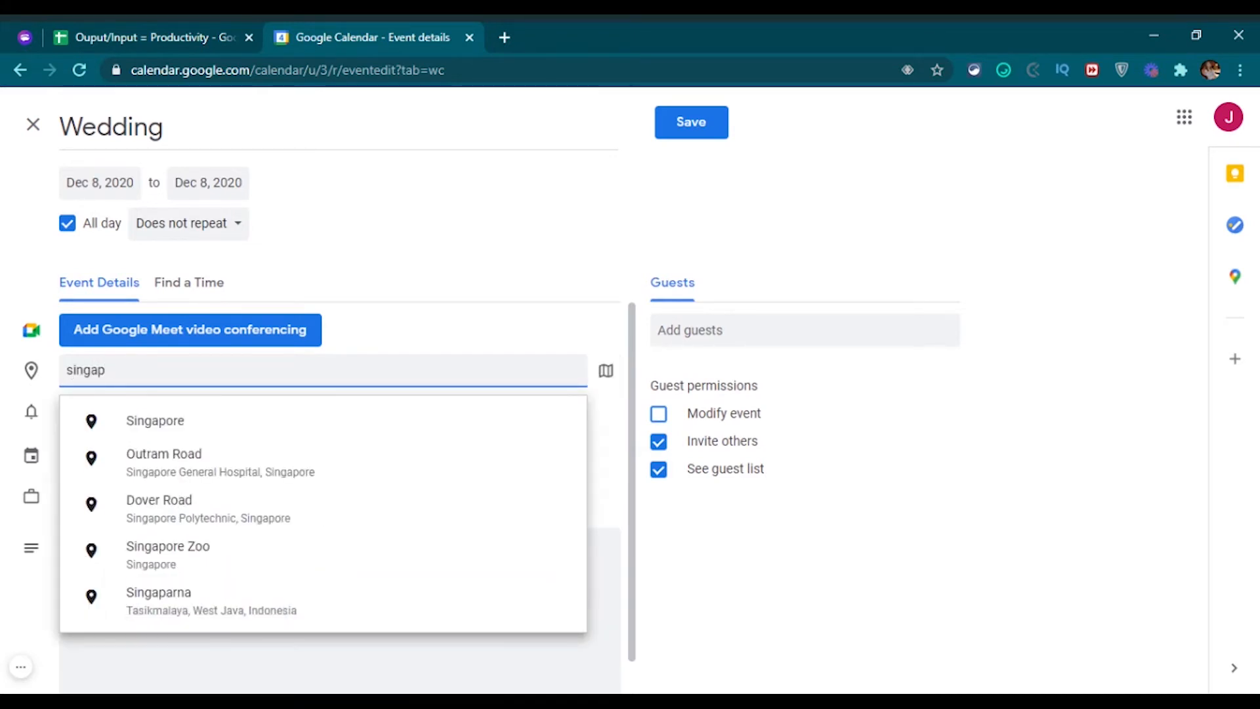
click(170, 439)
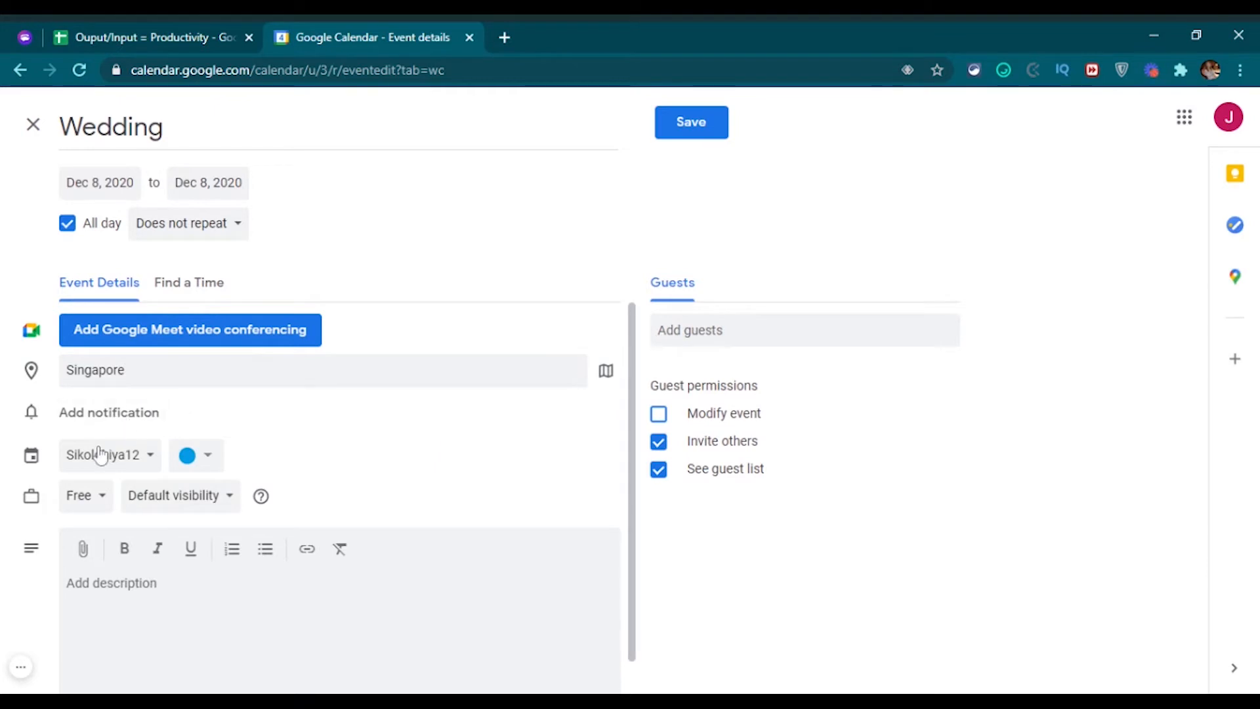
click(105, 412)
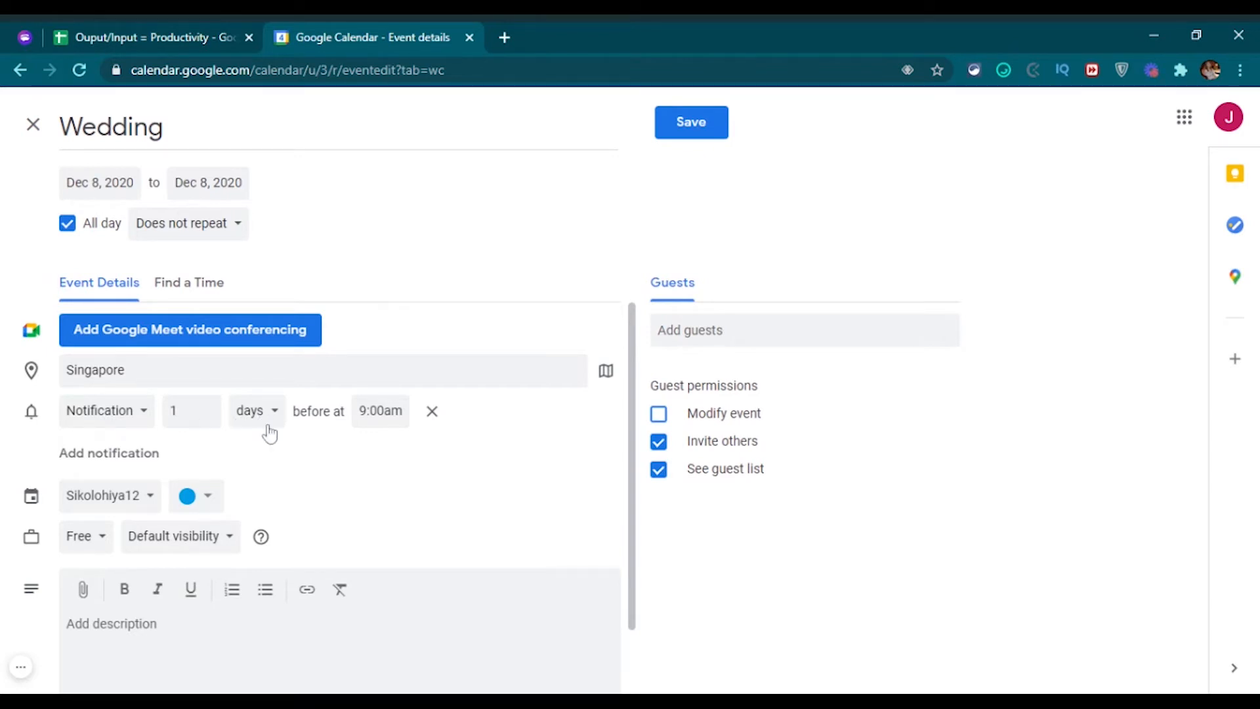
Keep the first alert as a notification 1 day before at 9:00am.
click(145, 422)
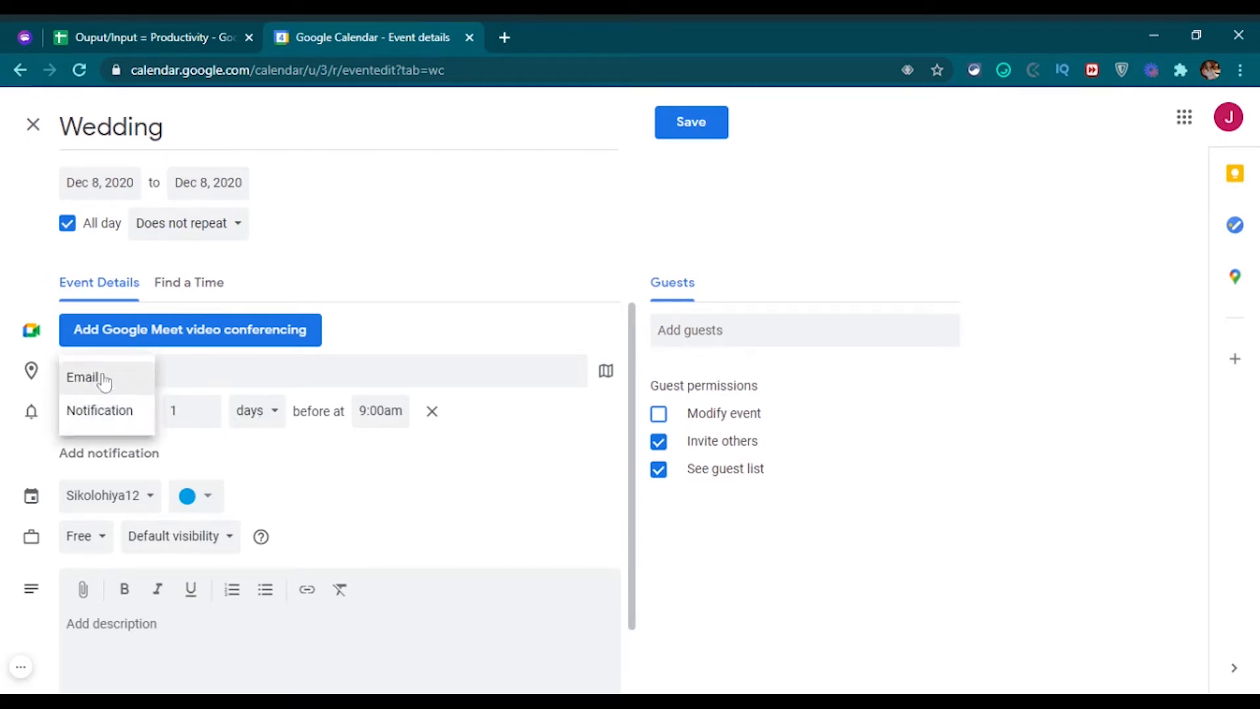
click(100, 378)
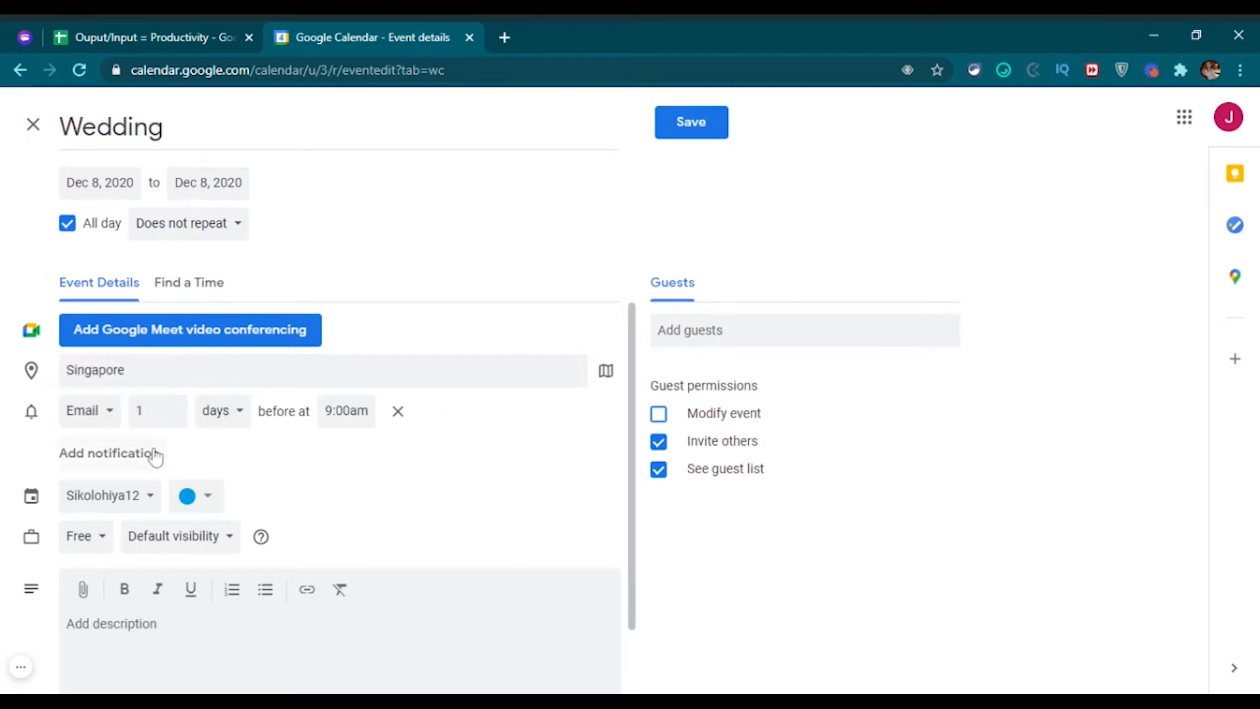
click(106, 415)
click(99, 446)
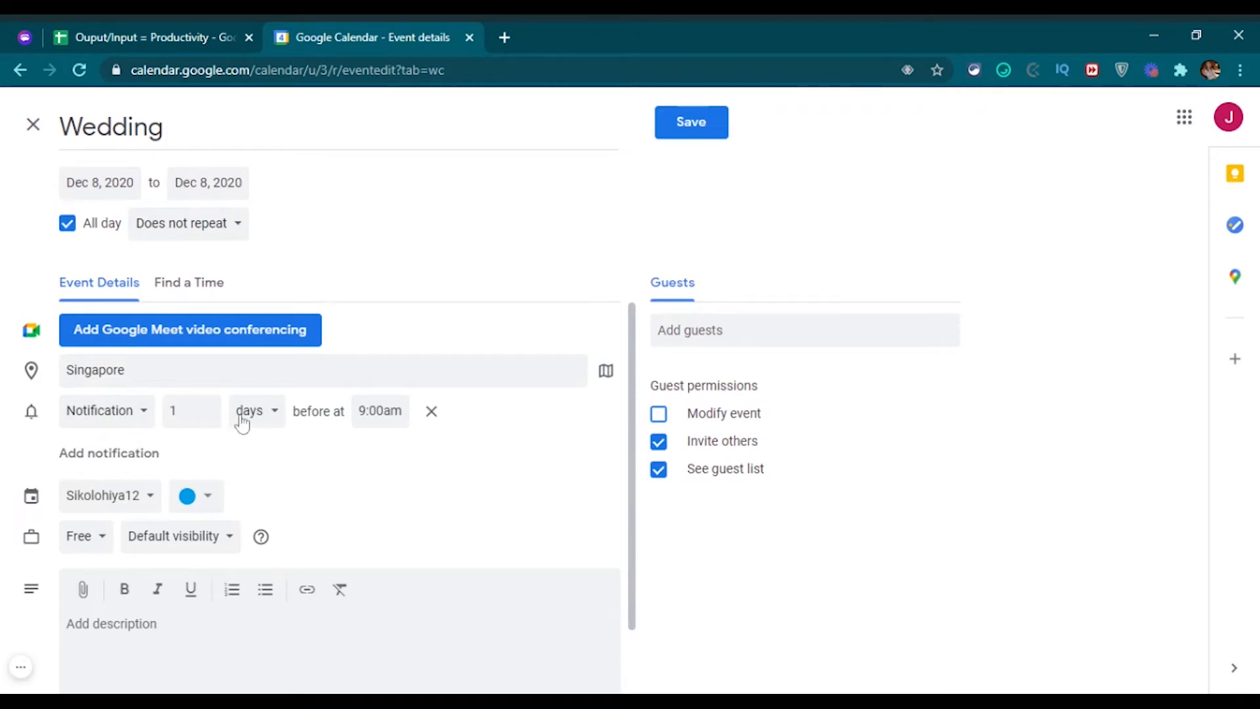
click(272, 420)
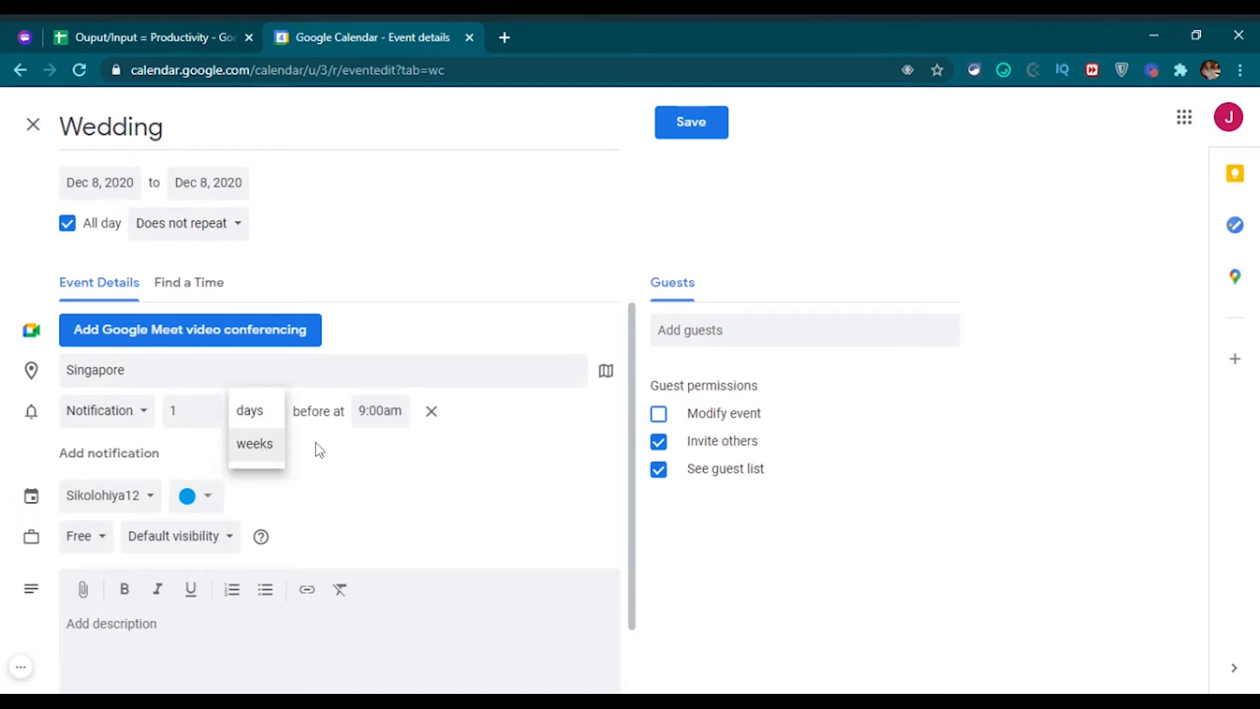
click(487, 459)
click(380, 411)
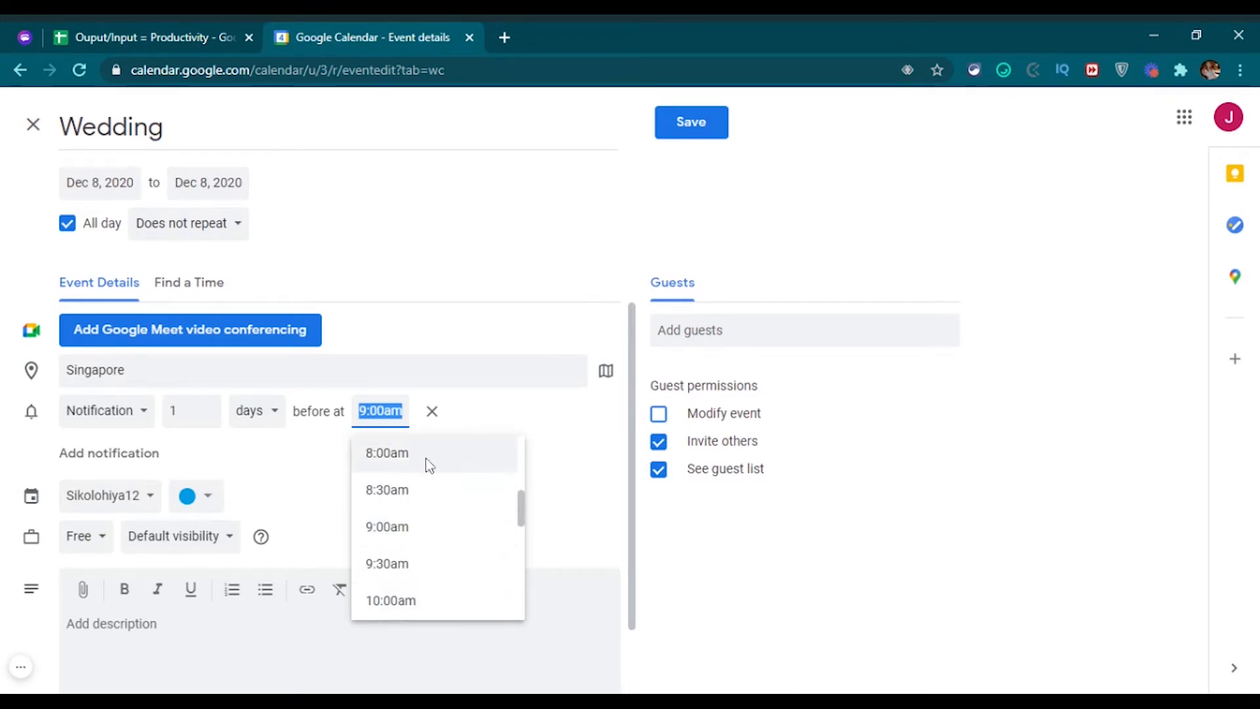
click(293, 464)
Add a second alert as an email 1 day before at 9:00am.
click(118, 455)
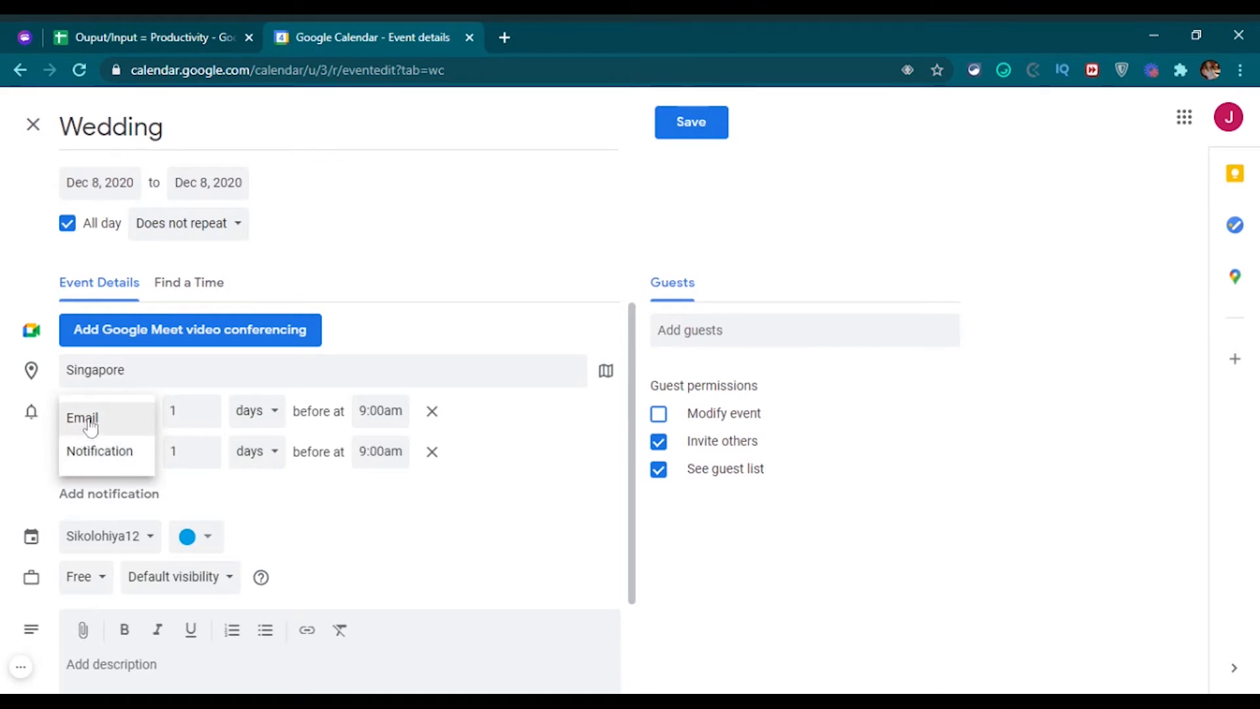
click(85, 422)
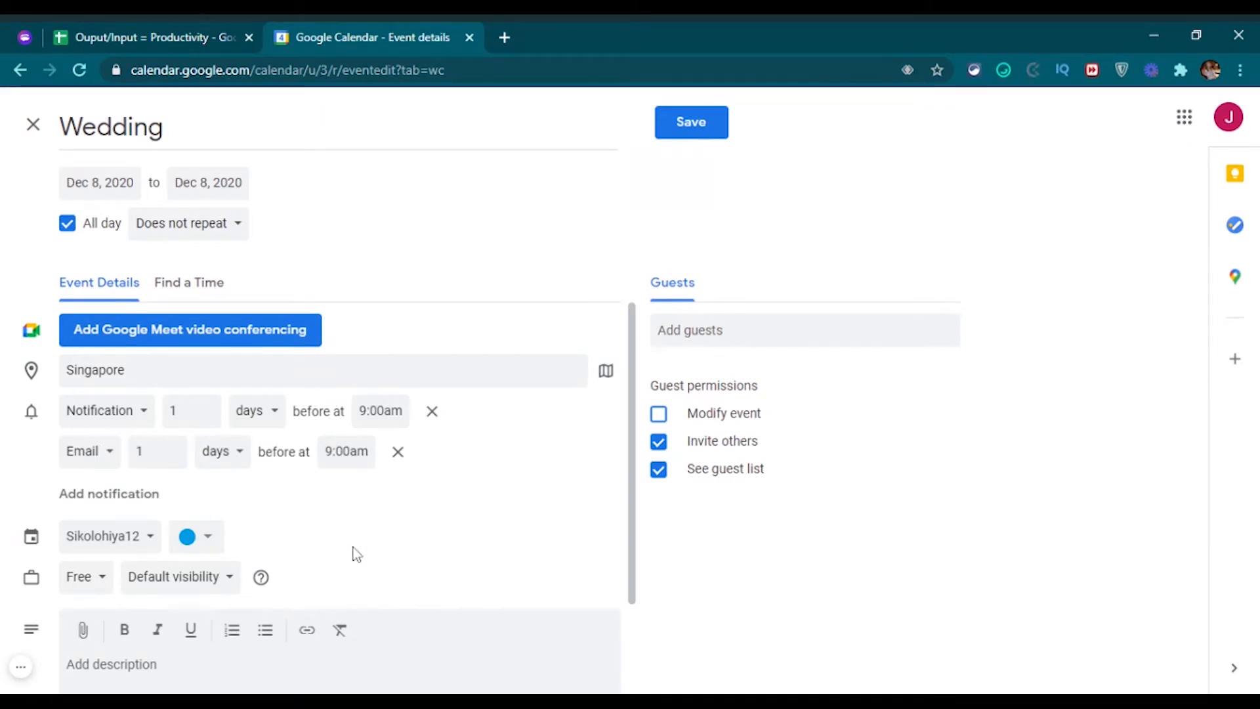
scroll(356, 555, down, 1)
click(147, 447)
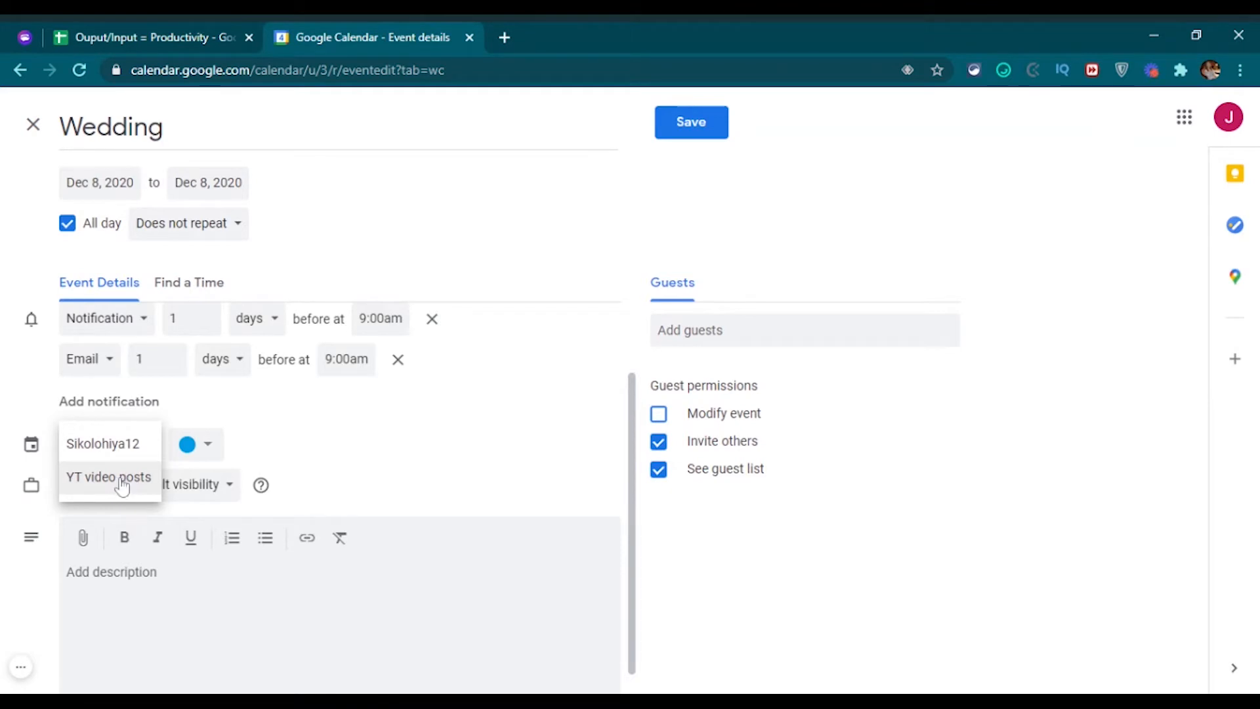
Keep calendar Sikolohiya12, colour the Wedding event Peacock, and mark it Busy.
click(126, 451)
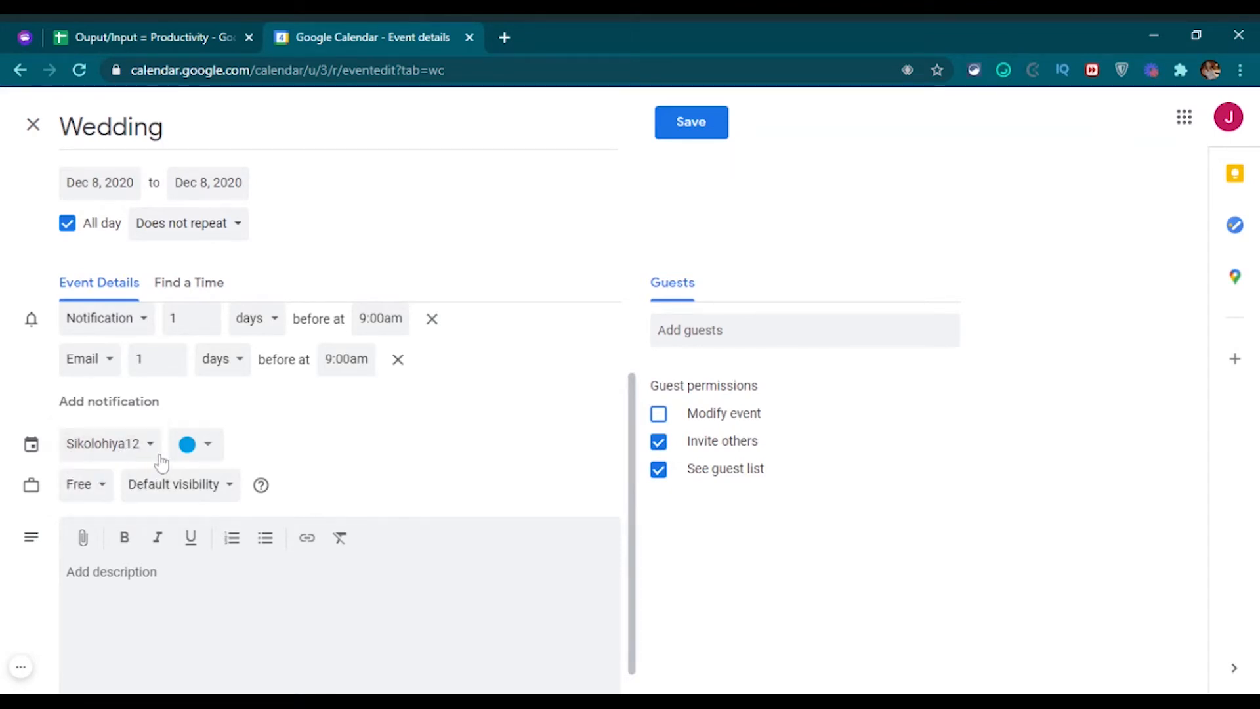
click(208, 452)
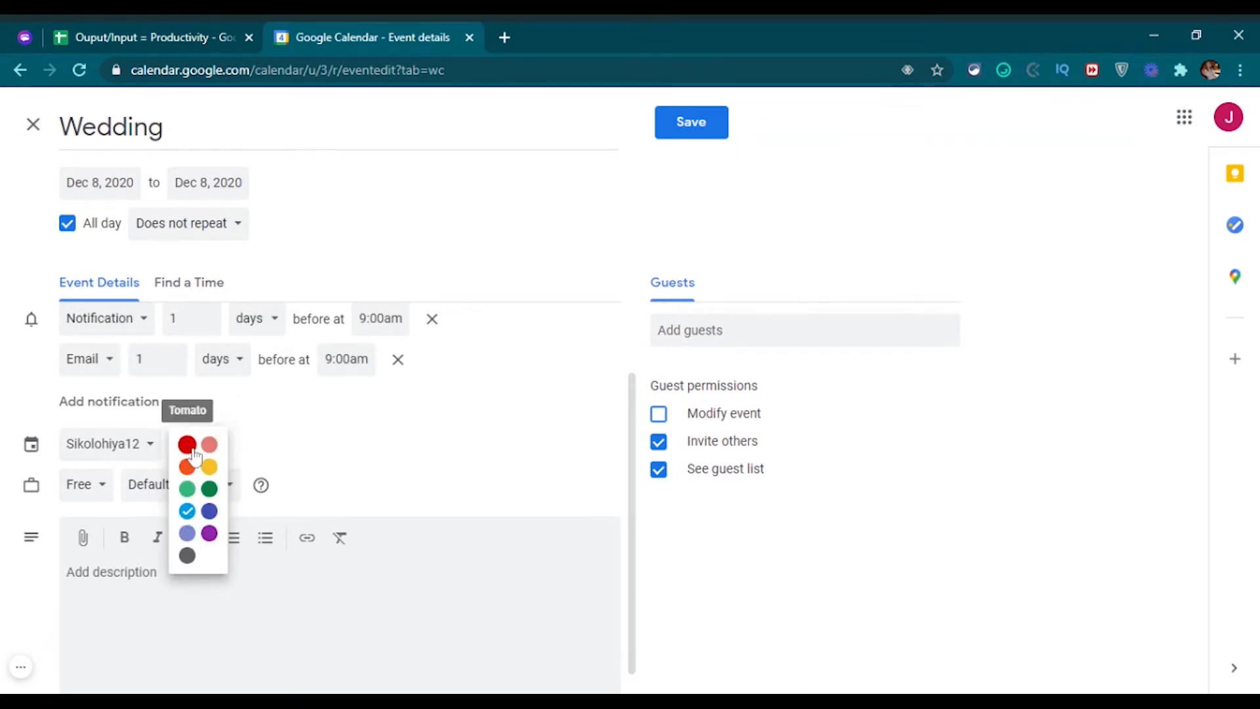
click(187, 511)
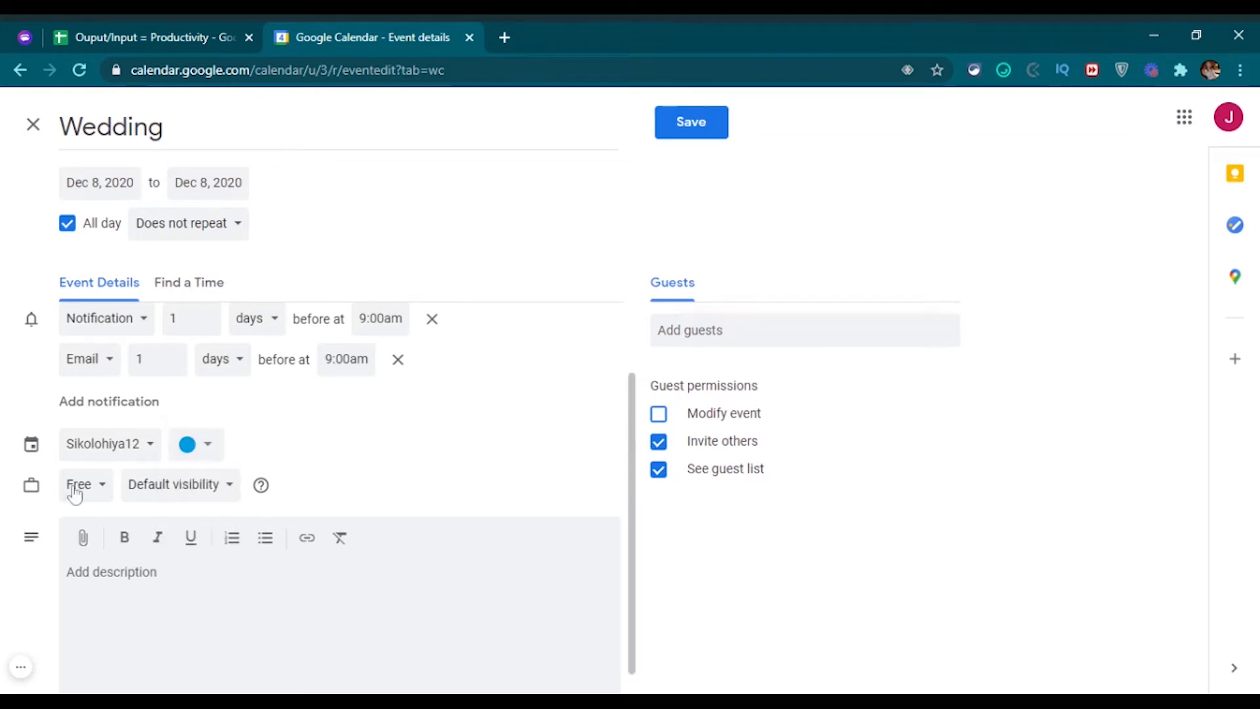
click(102, 495)
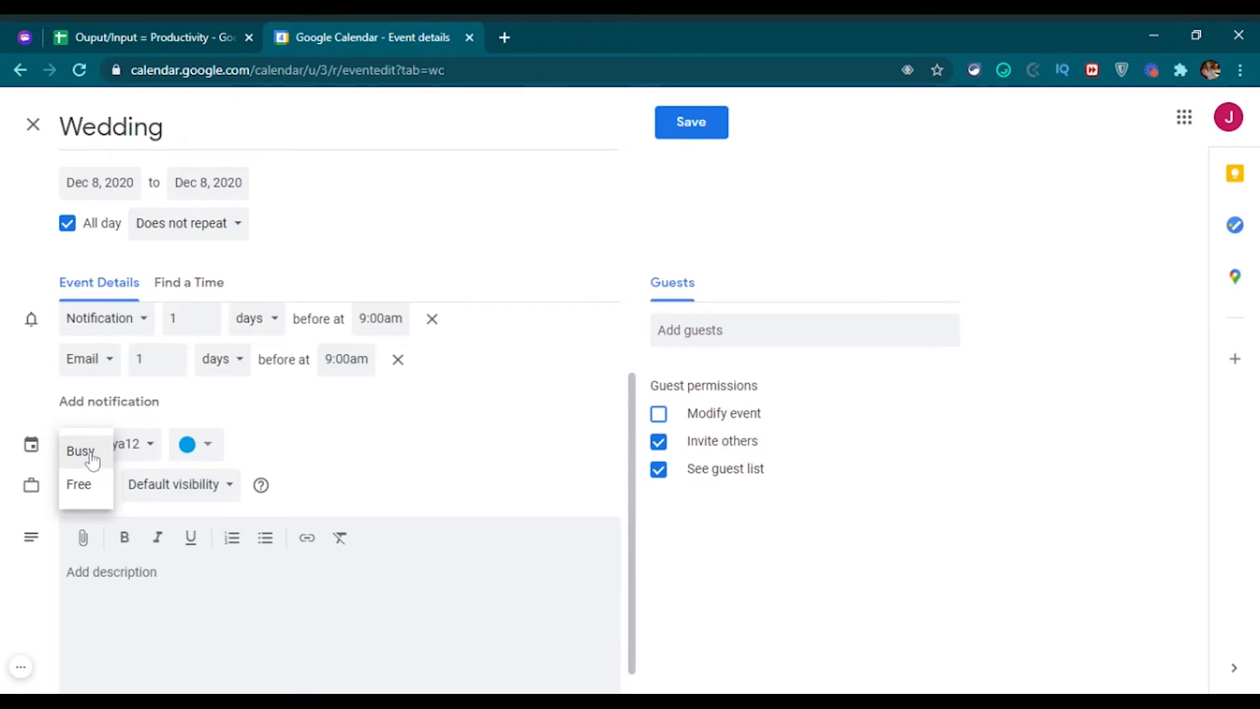
click(92, 462)
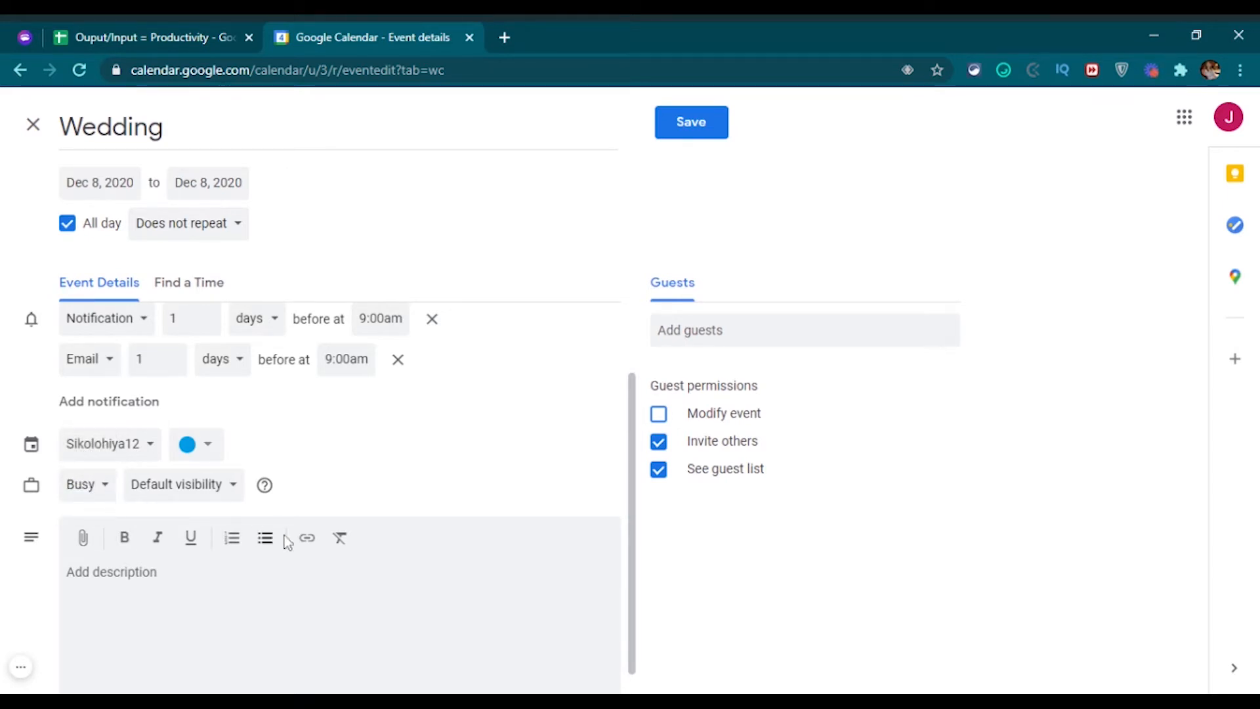
scroll(287, 543, down, 1)
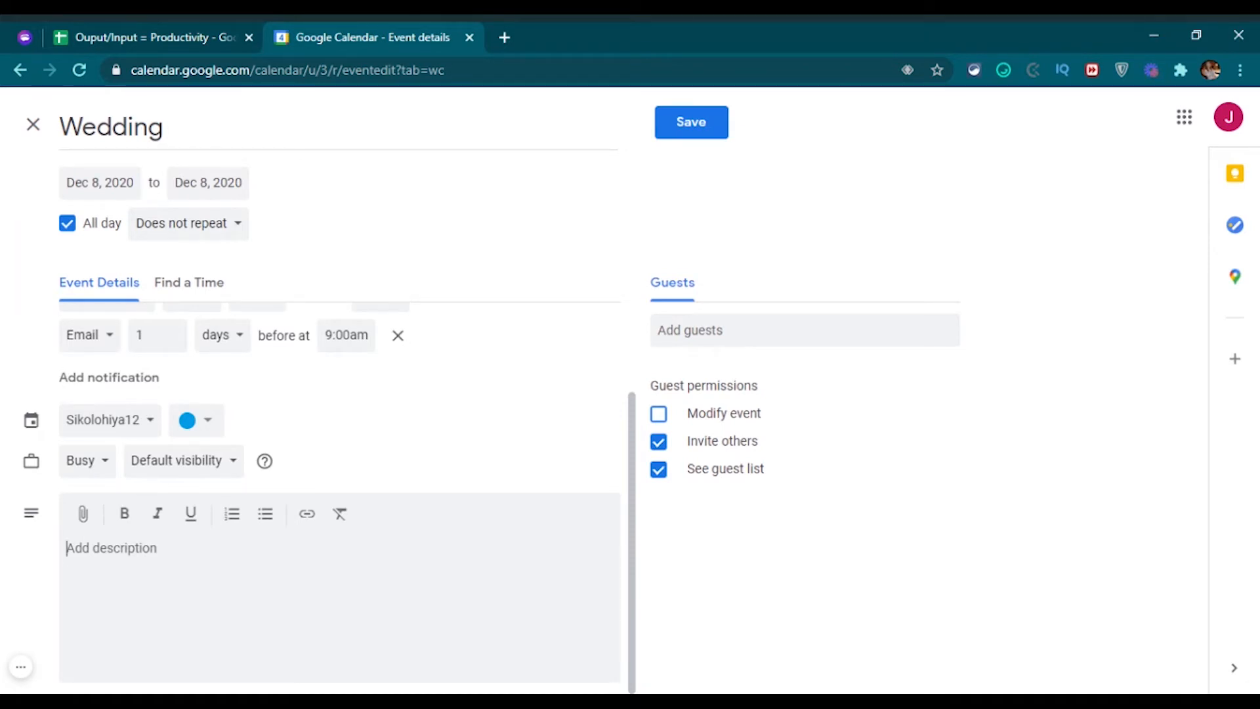
Give the Wedding event the description 'kasal kasal kasal' and add no guests.
click(112, 548)
text(ka)
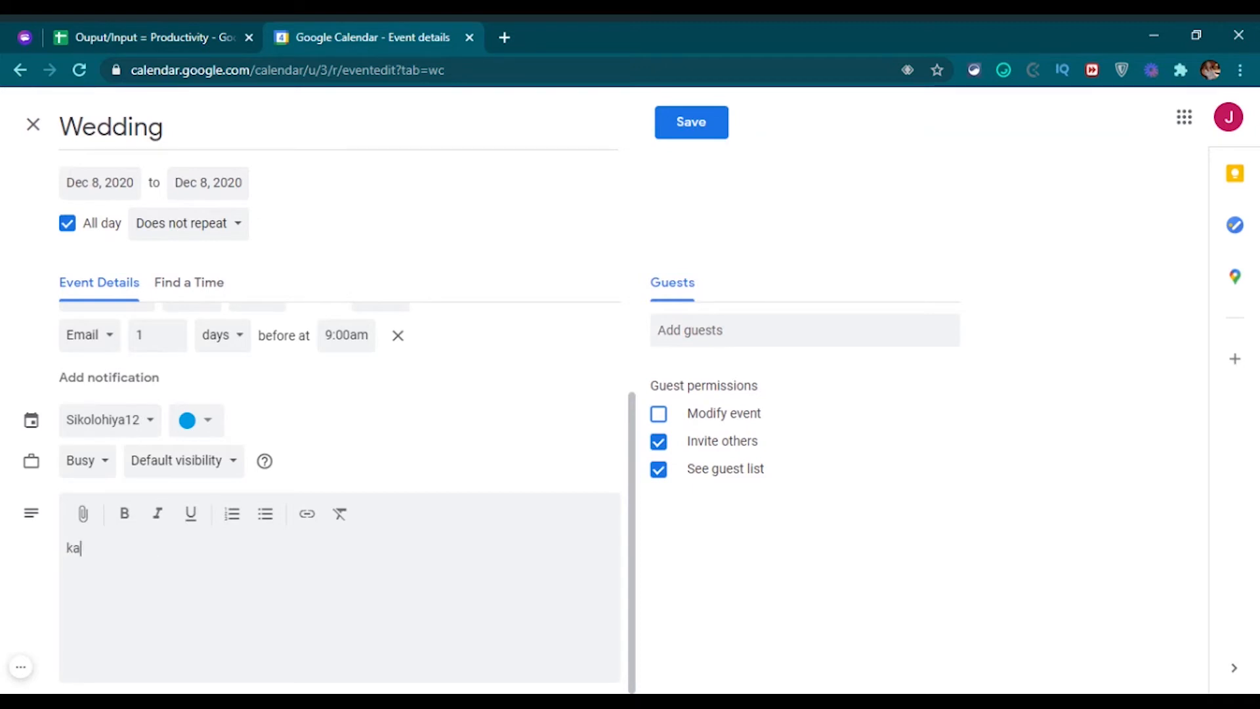
text(sal kasal kasal)
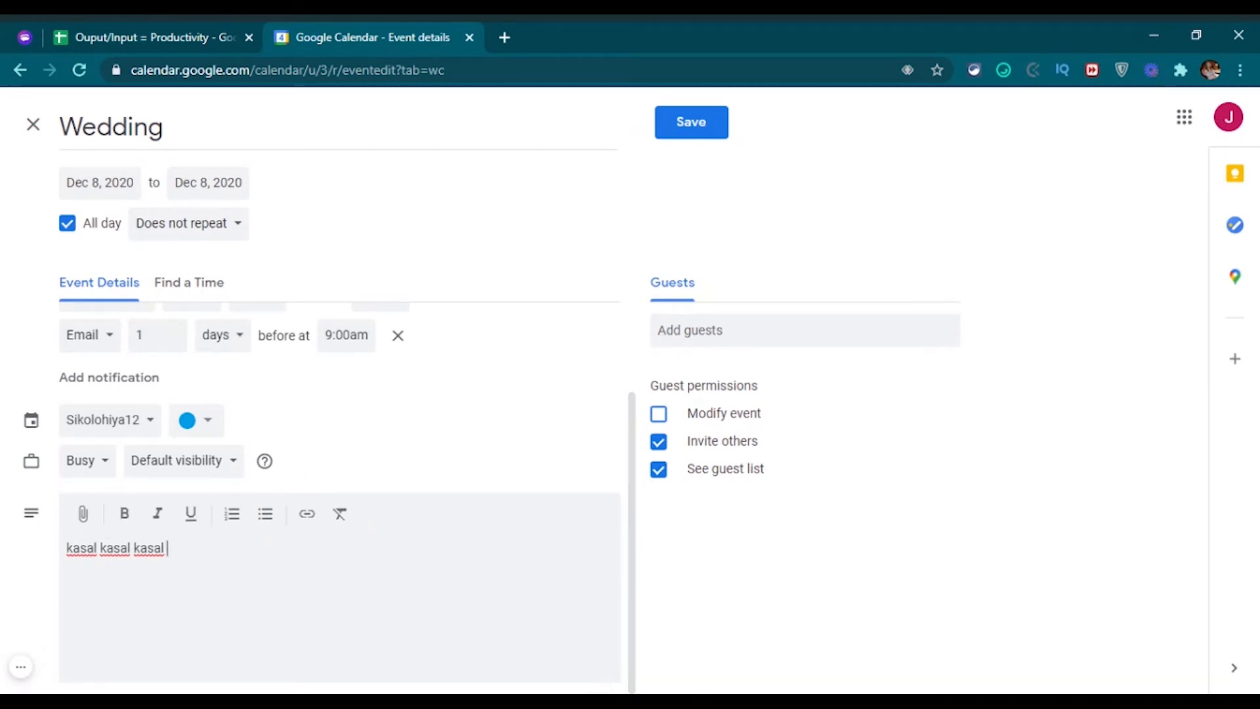
click(729, 330)
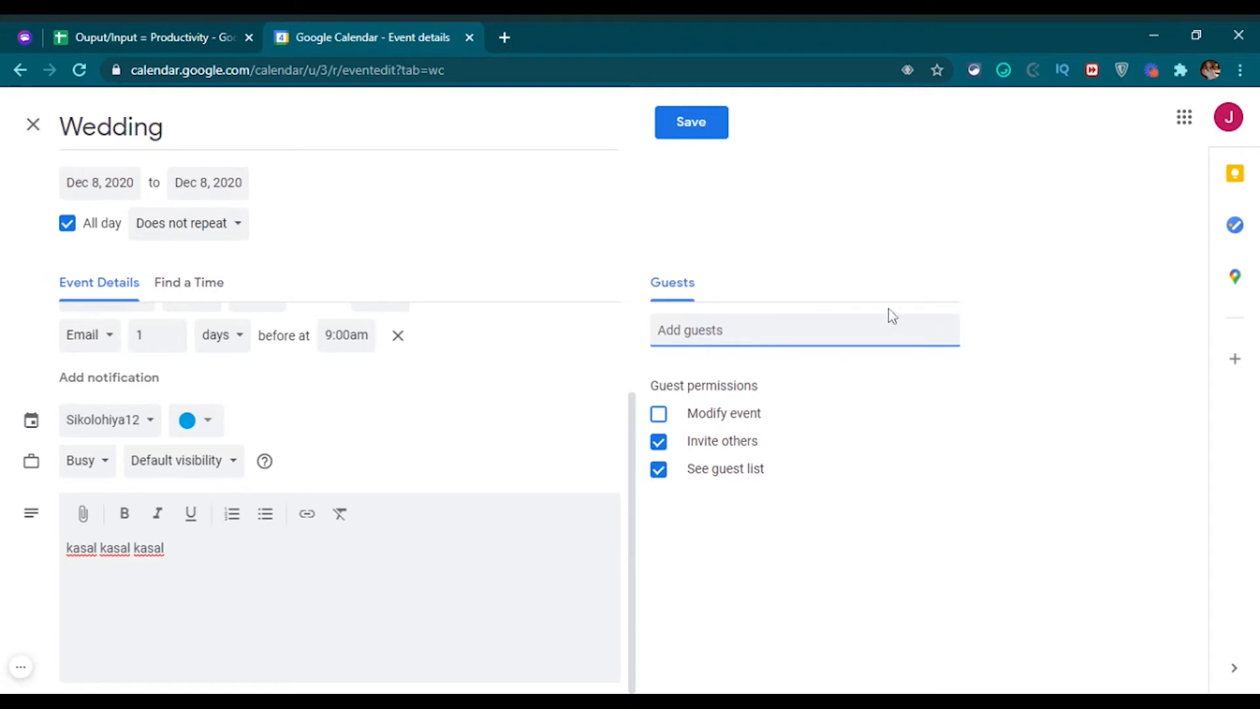
click(966, 347)
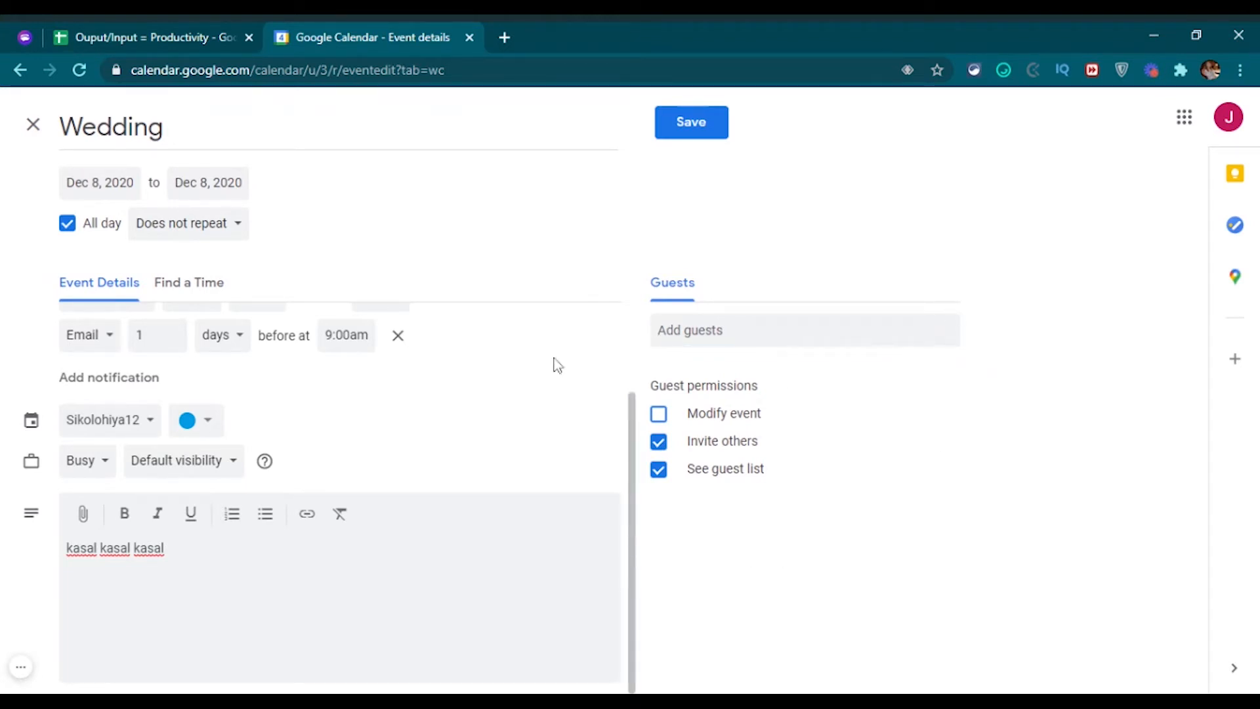
scroll(602, 425, up, 2)
scroll(605, 424, down, 2)
scroll(604, 428, up, 2)
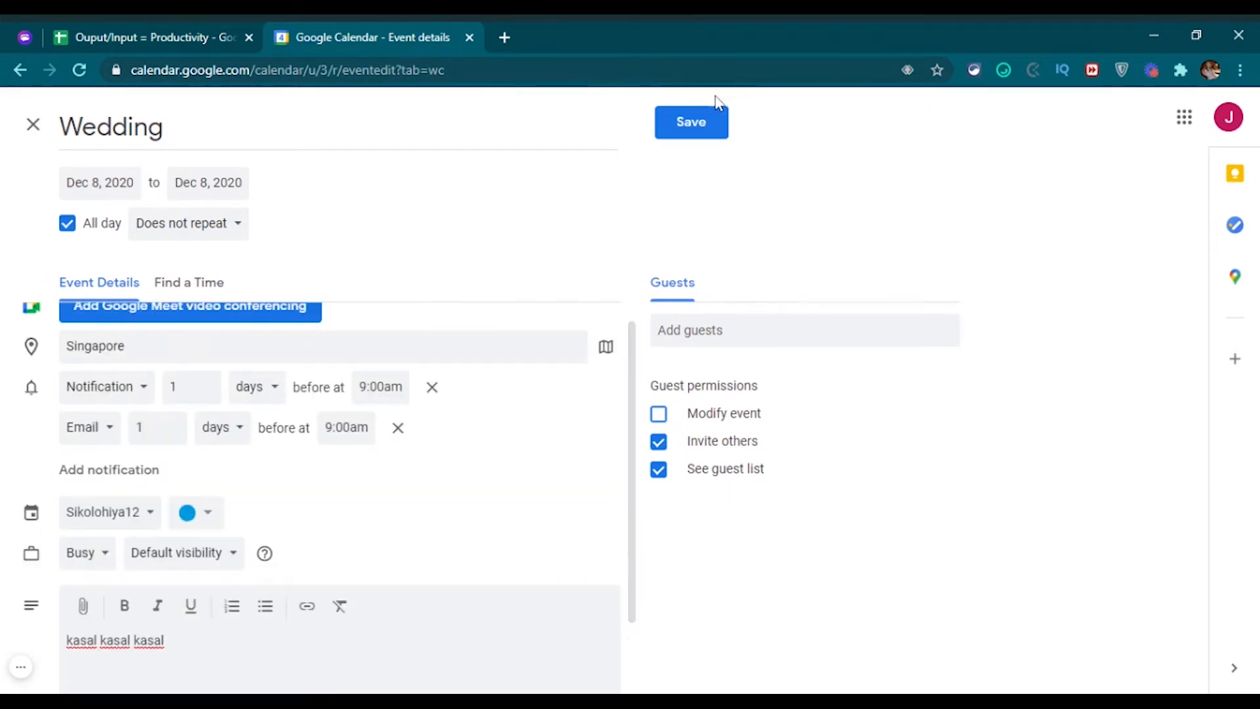
Save the Wedding event onto Dec 8 and dismiss the better-notifications prompt.
click(696, 126)
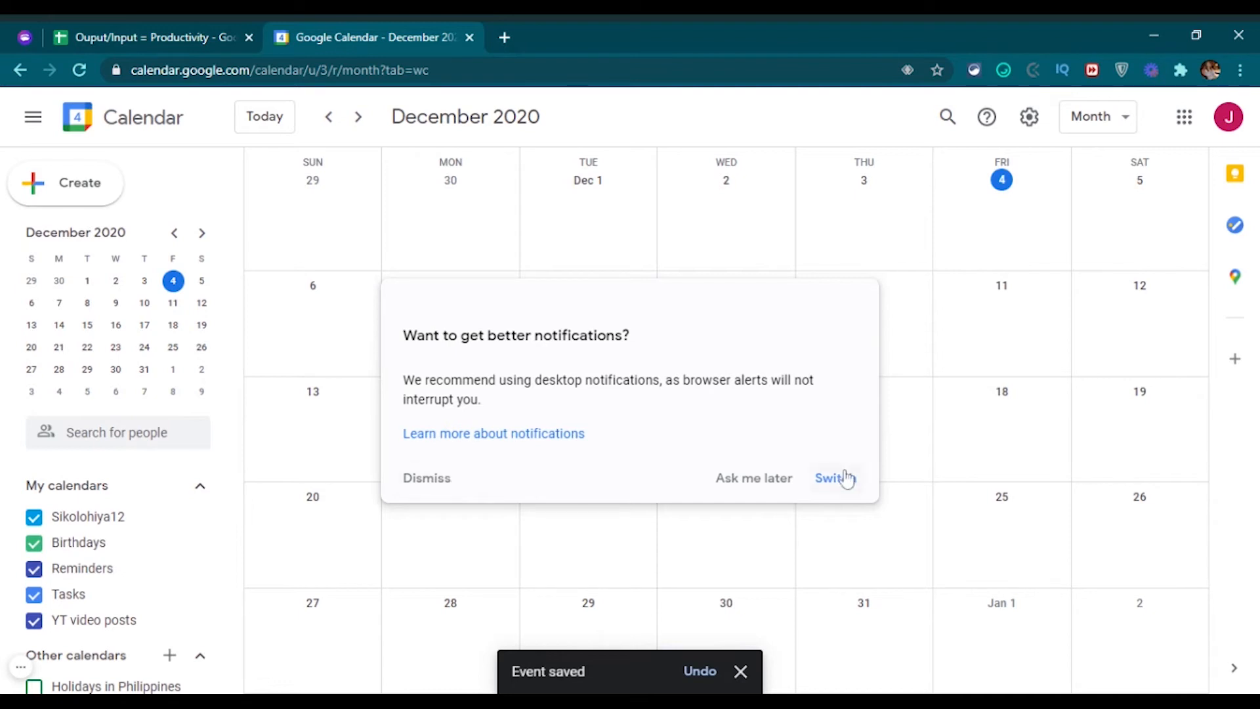
click(430, 483)
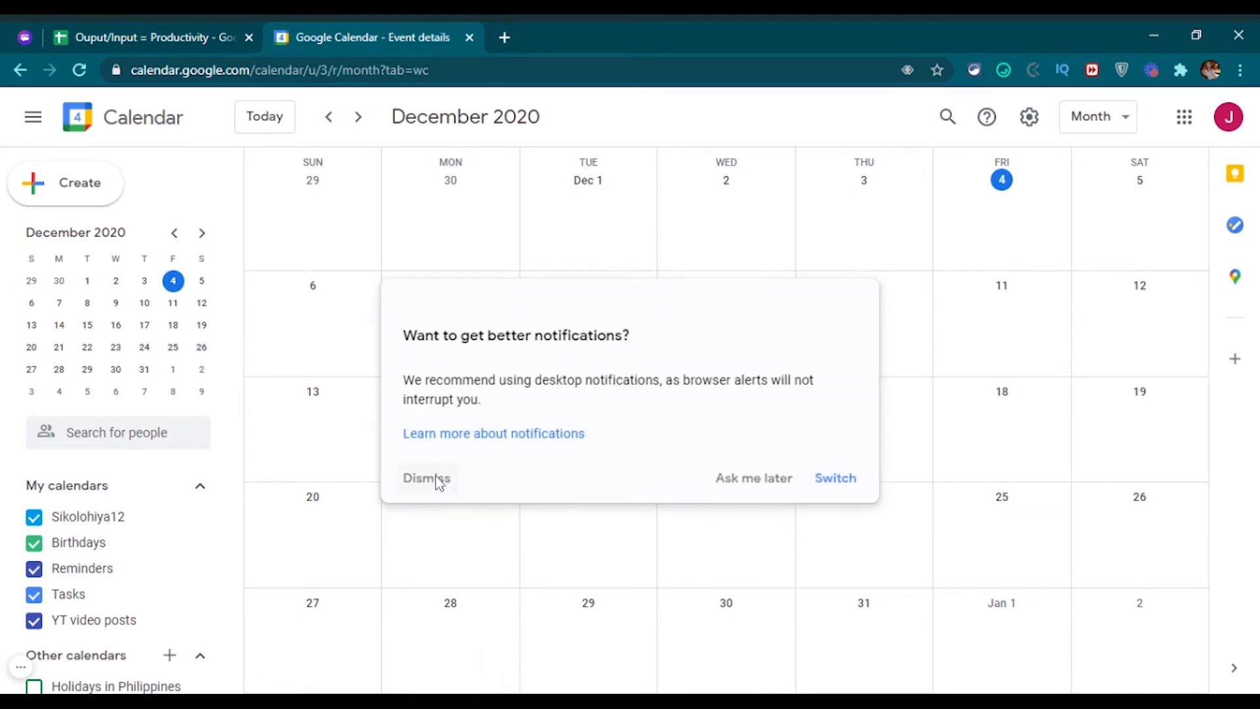
click(435, 482)
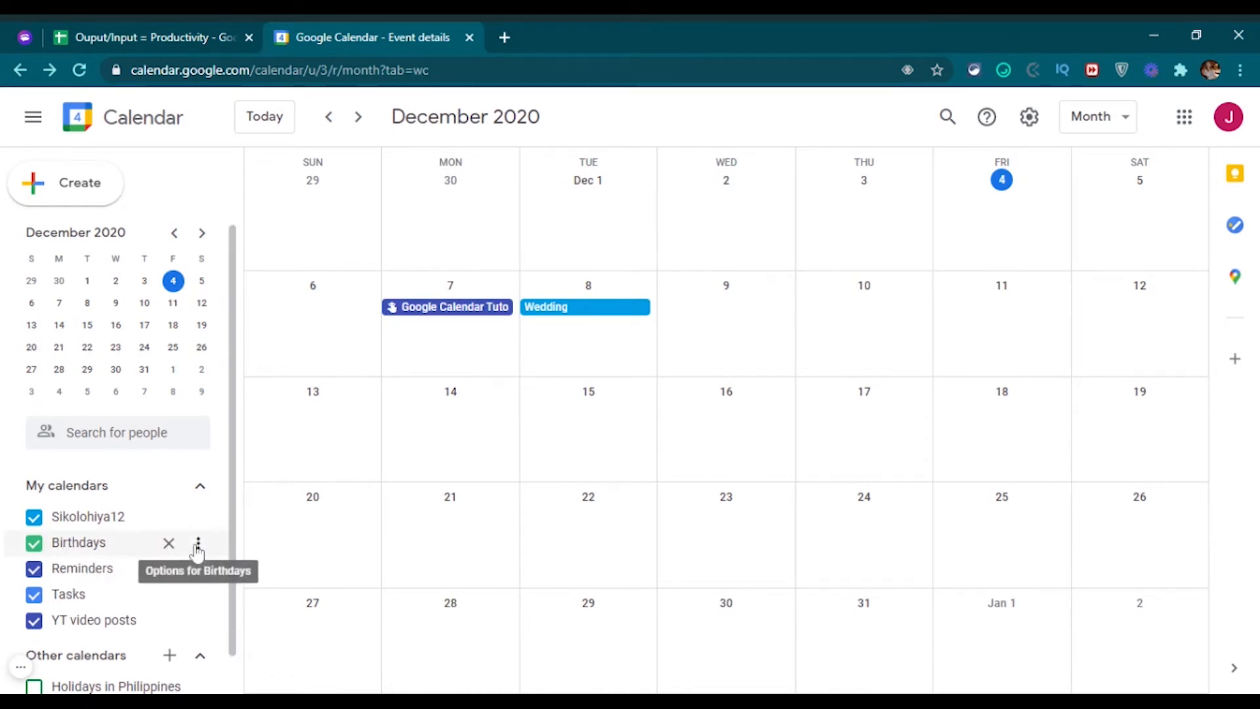
Draft an all-day Dec 9 event titled 'Birthday ni beshy' and view its Find a Time schedule.
click(758, 347)
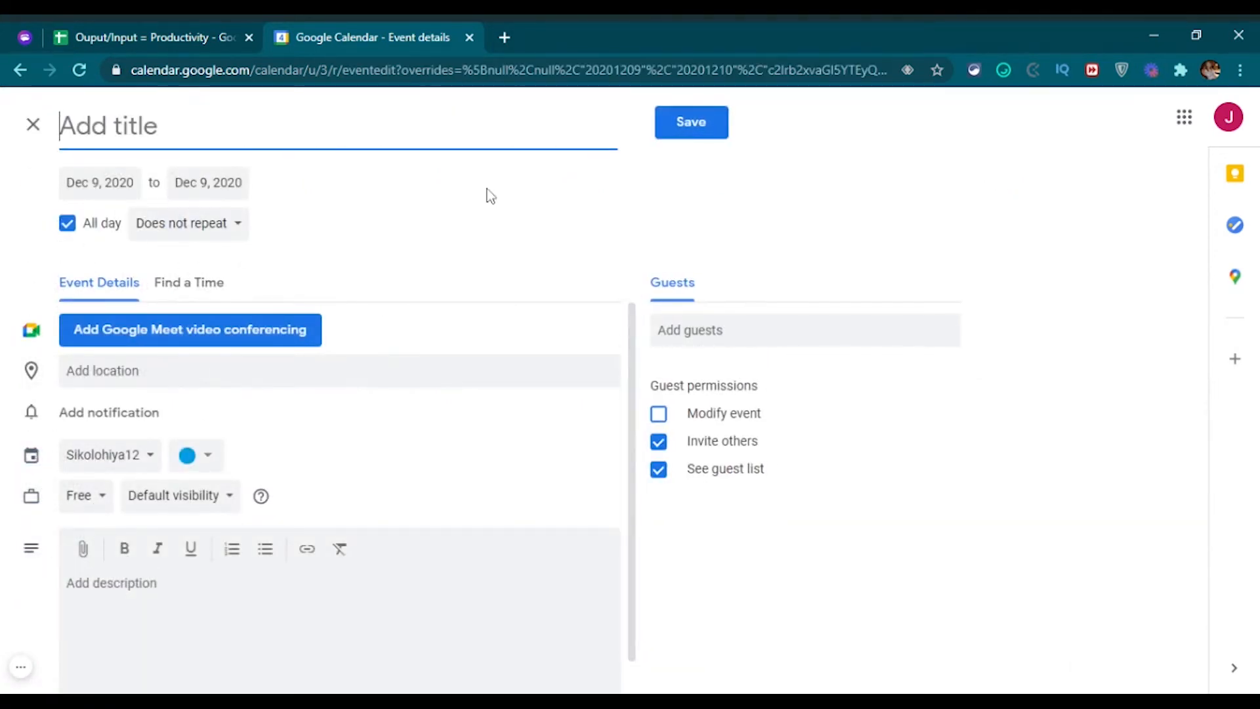
text(Birthd)
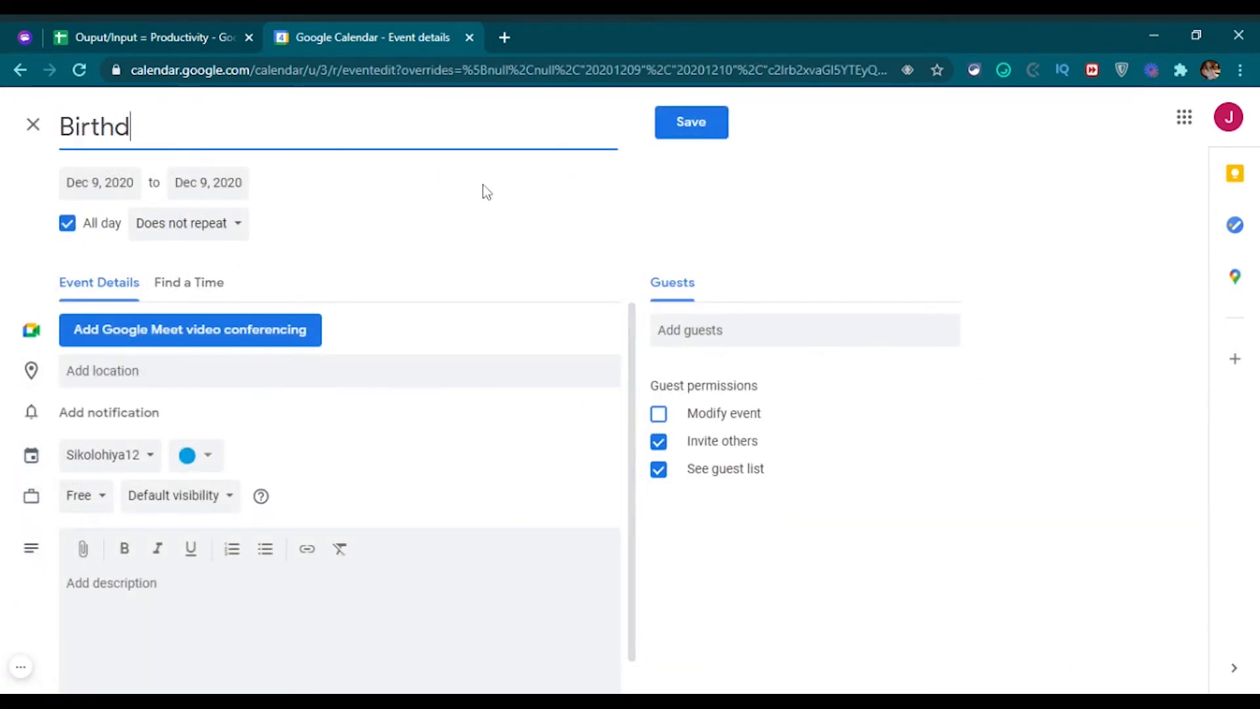
text(ay ni beshy)
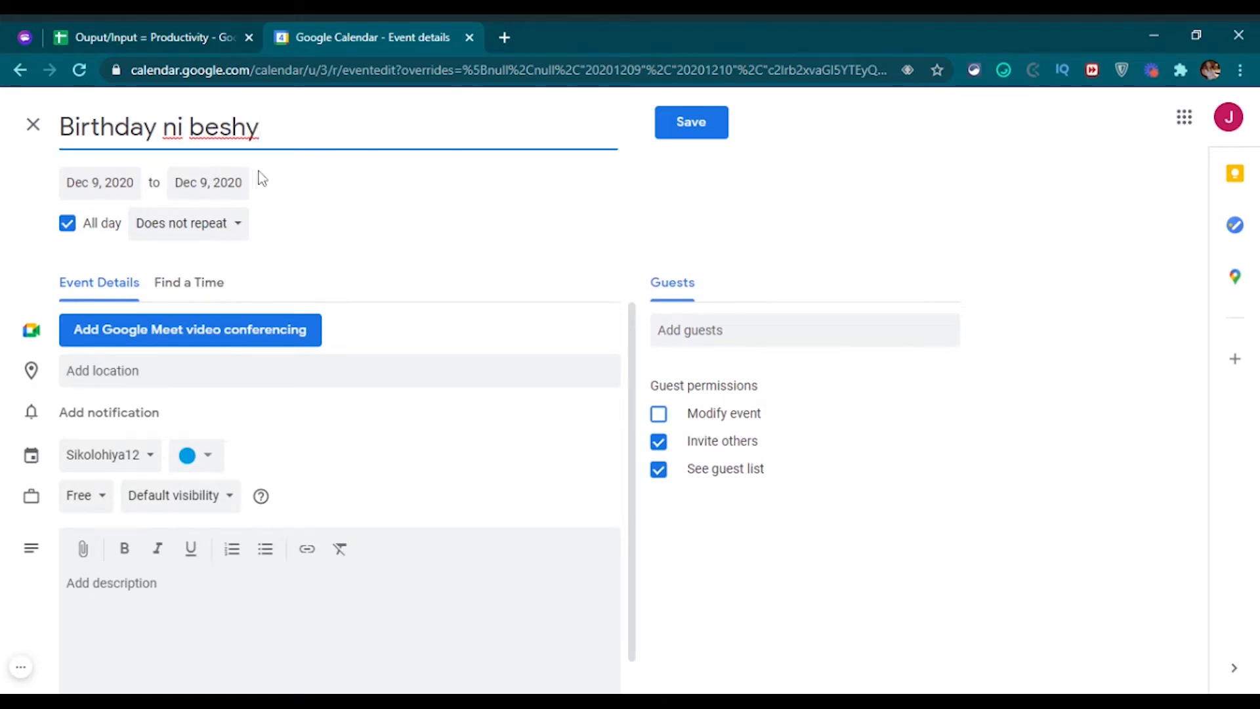
click(184, 296)
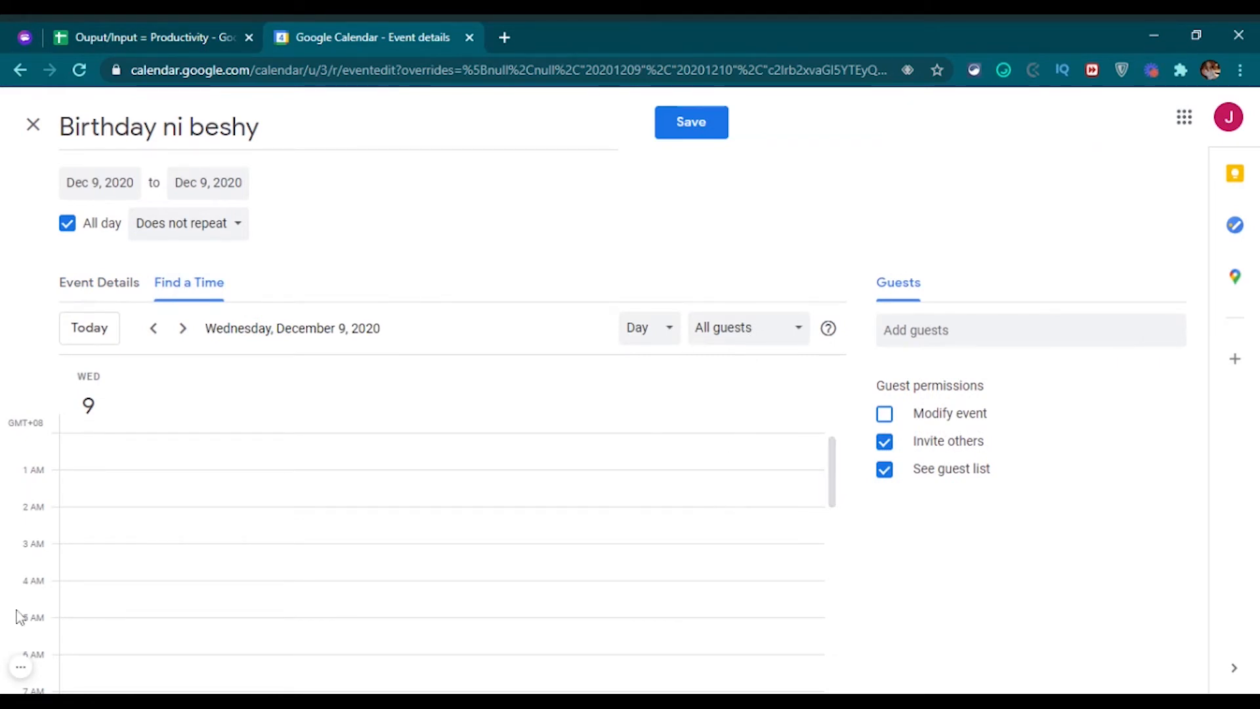
Set the Birthday ni beshy event to 5:30–6:30 AM on Dec 9, located in Davao City.
scroll(72, 636, down, 2)
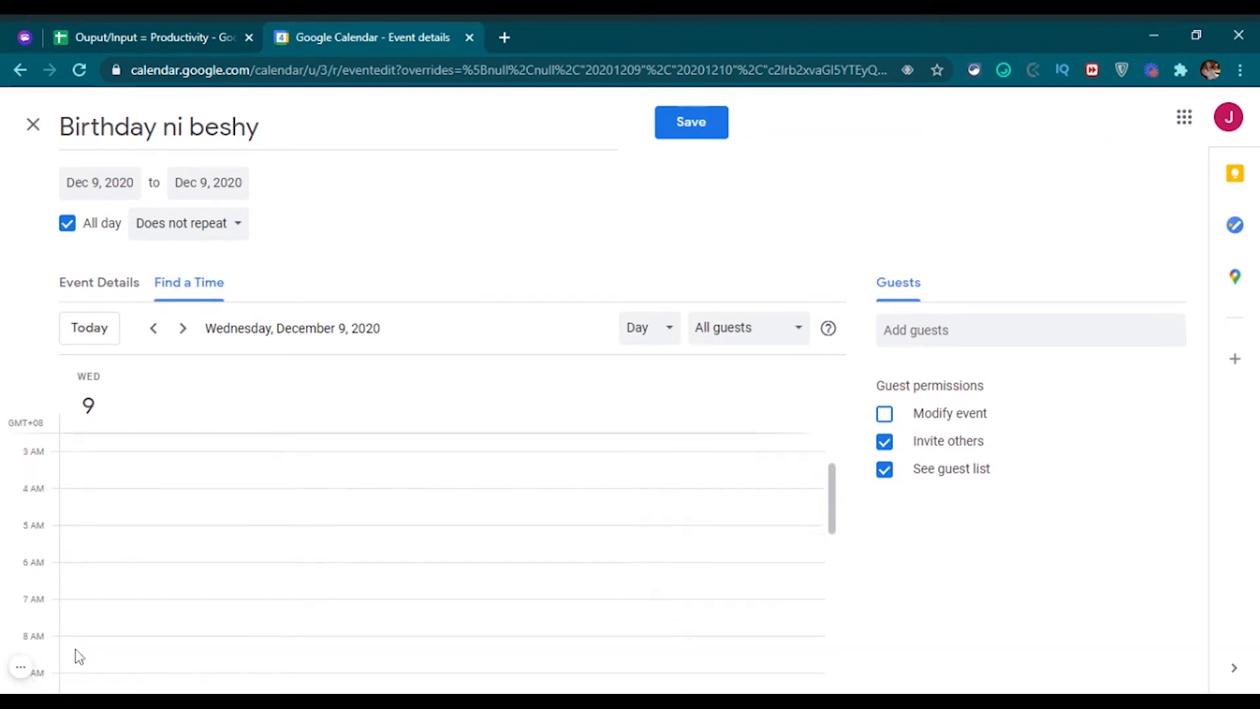
click(75, 569)
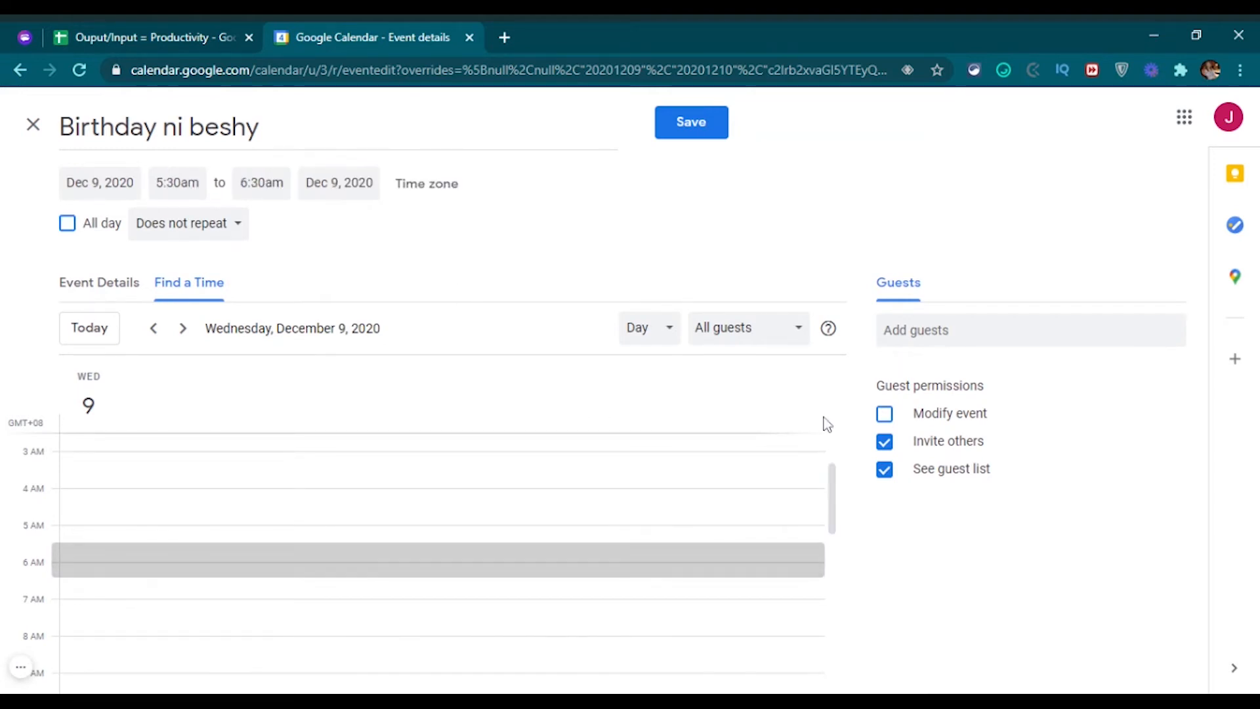
click(95, 289)
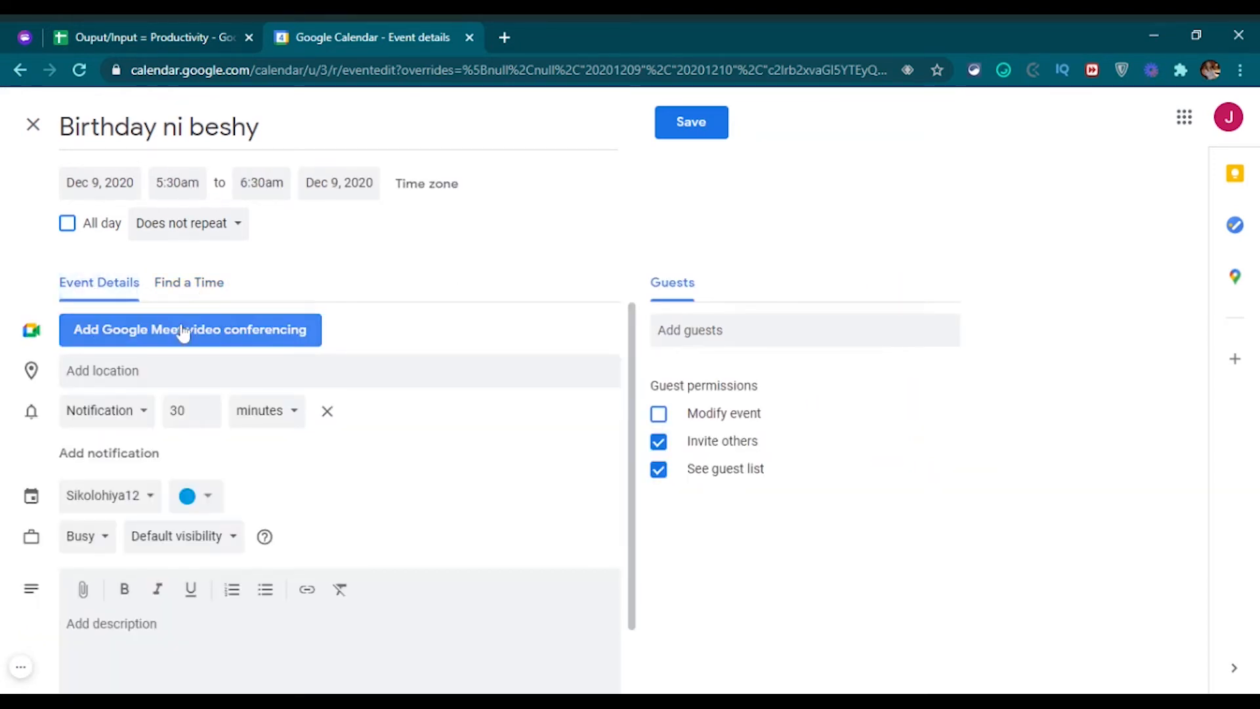
click(105, 371)
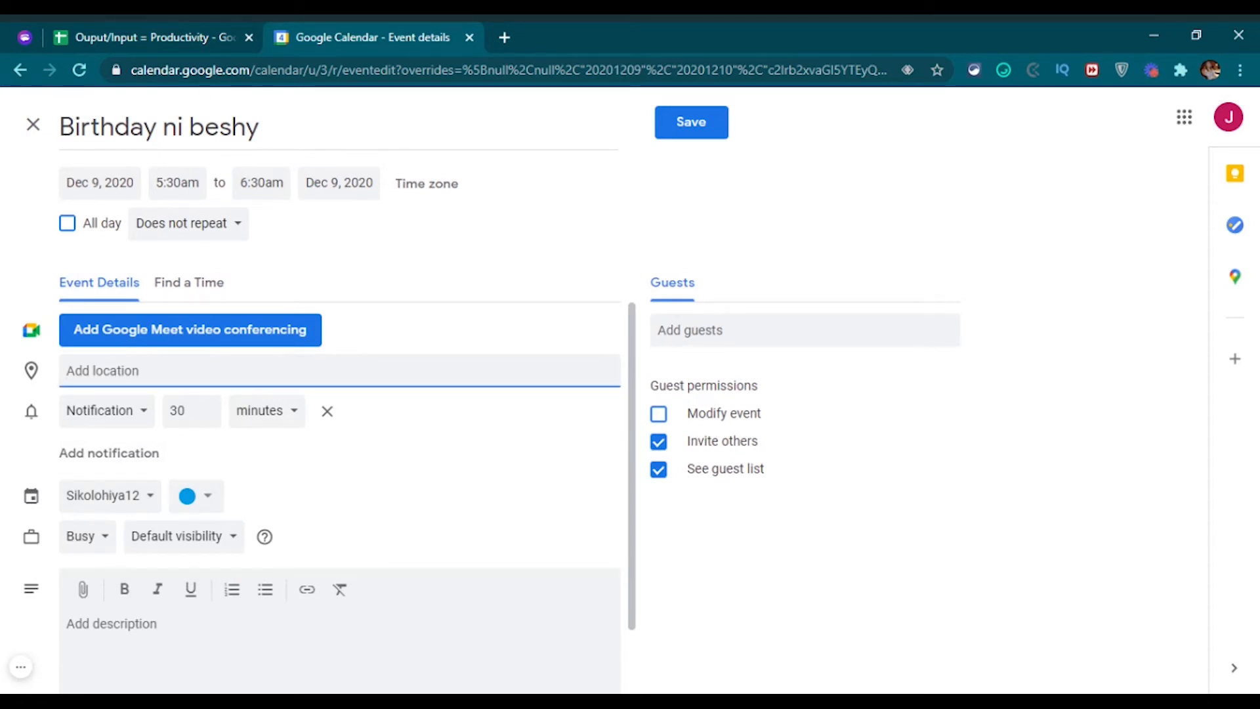
text(davao)
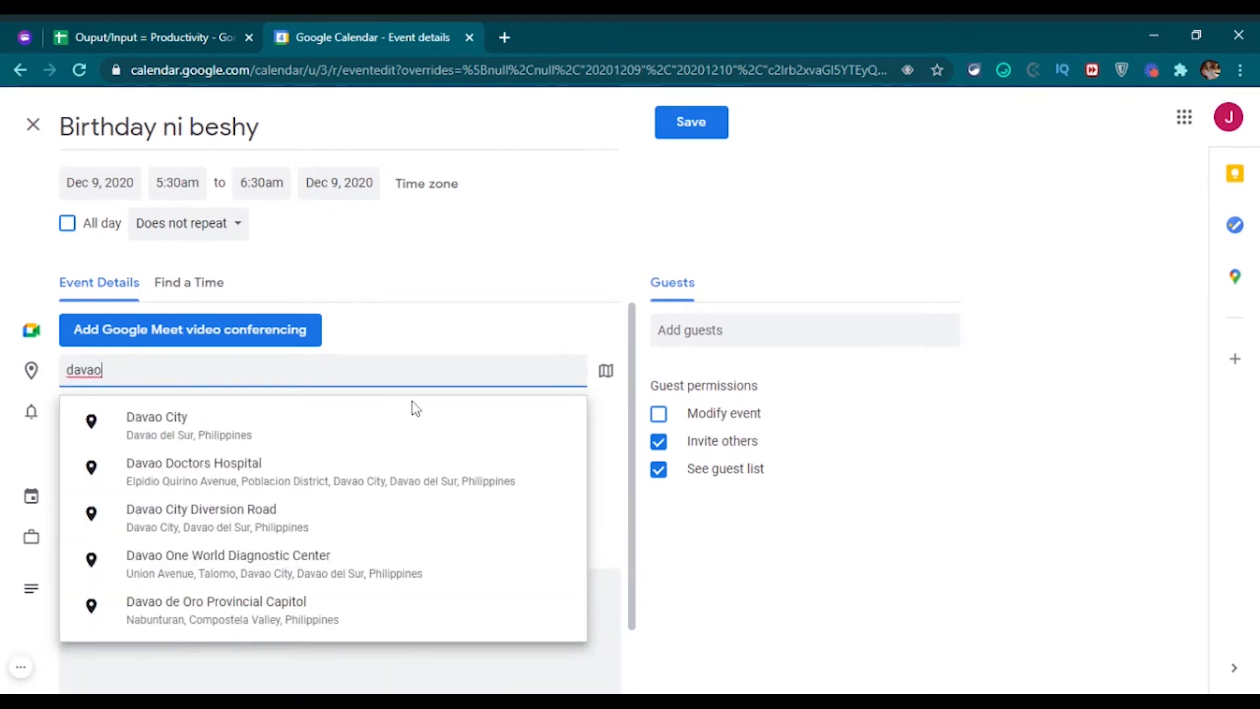
click(388, 425)
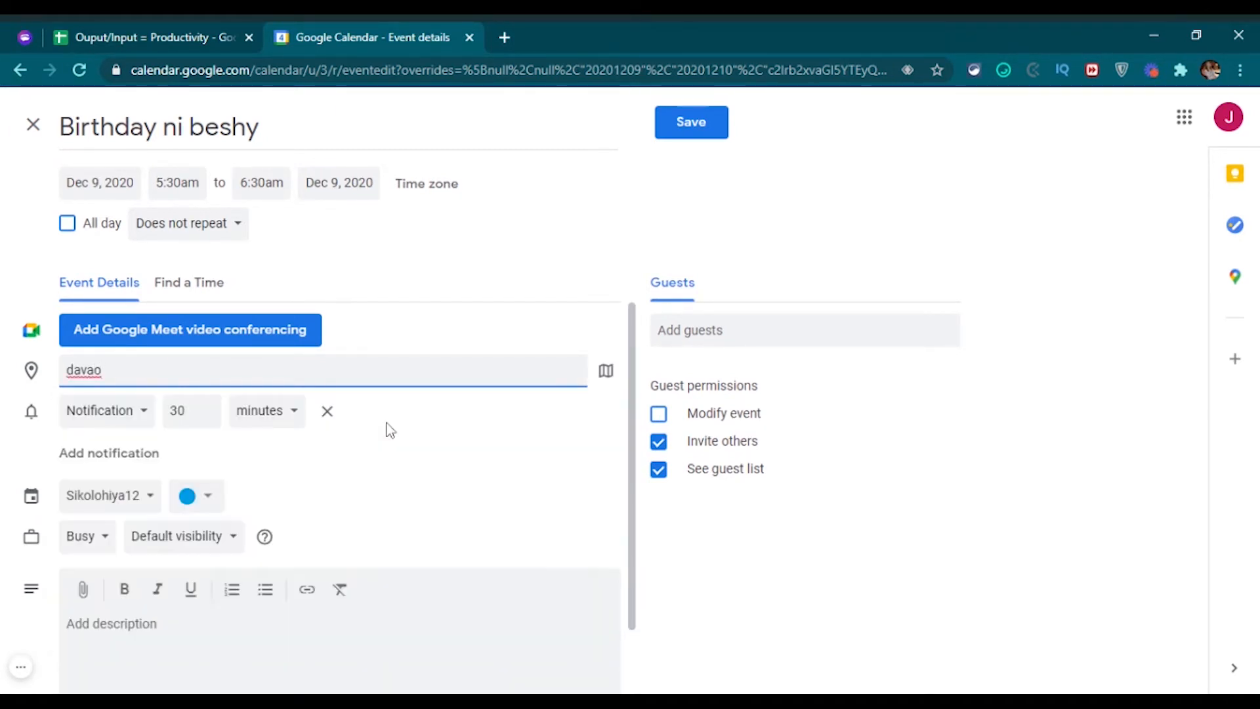
click(391, 431)
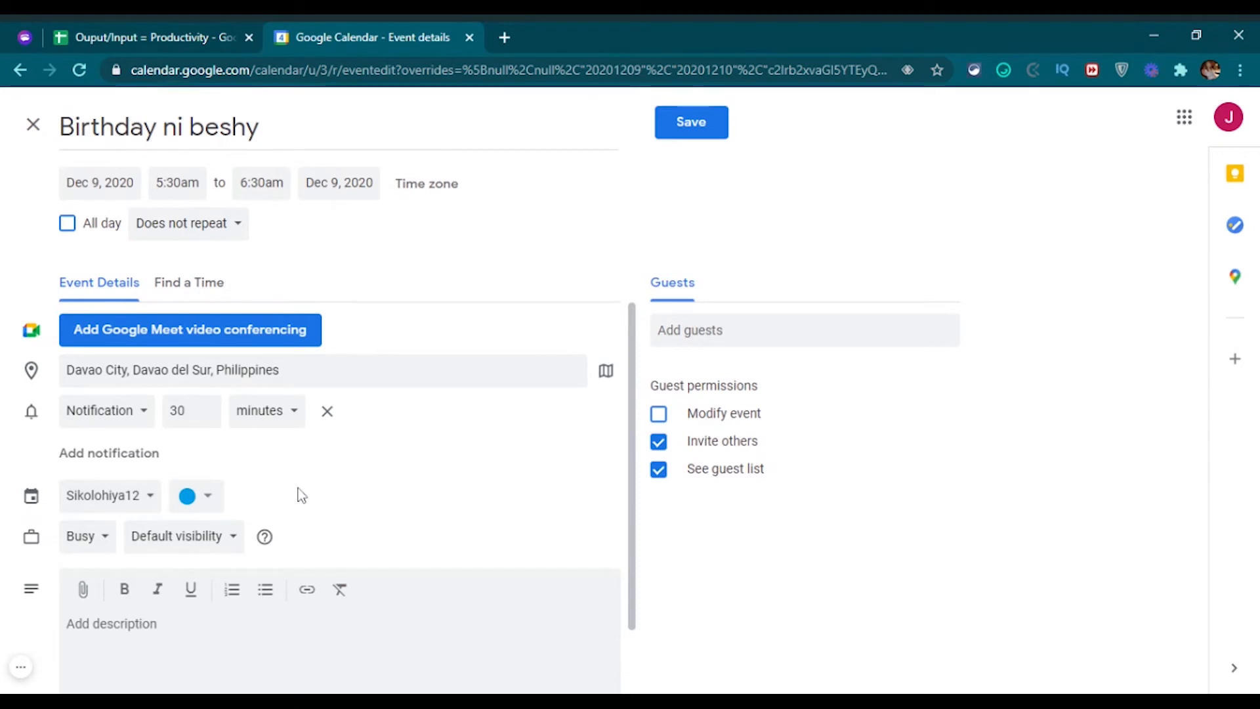
Keep the default calendar and save the event into the December month view.
click(149, 496)
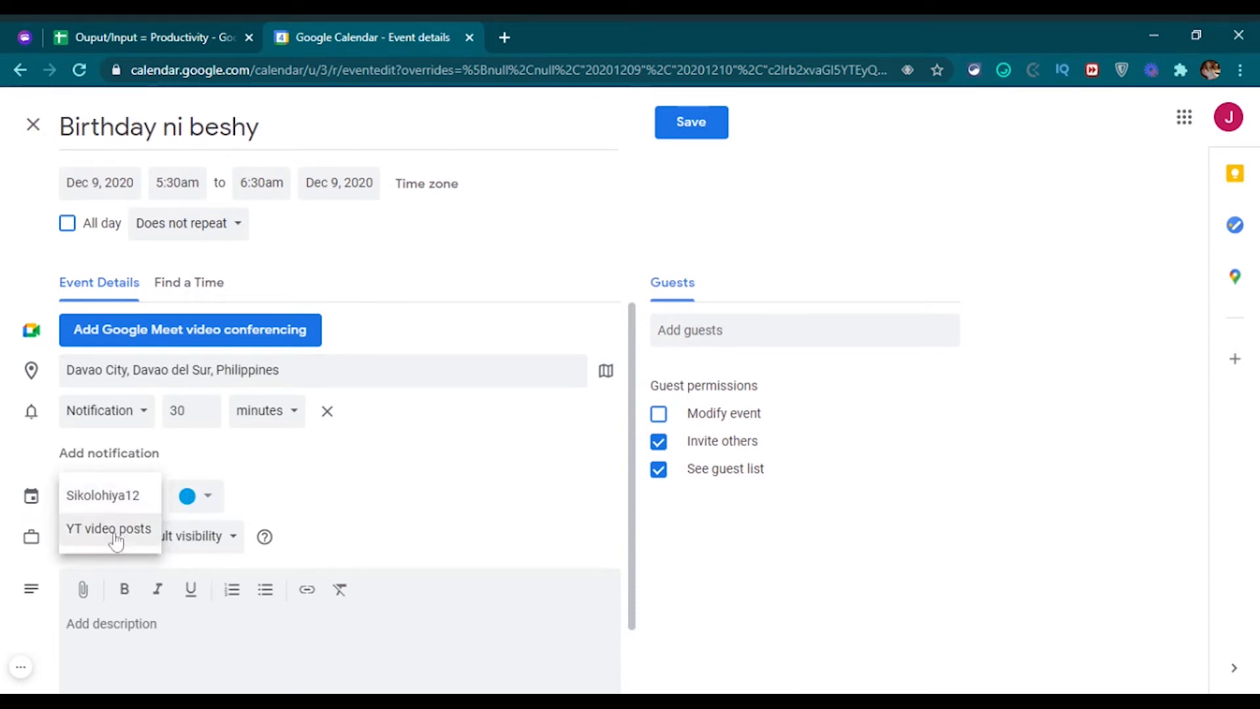
click(479, 497)
scroll(397, 411, down, 1)
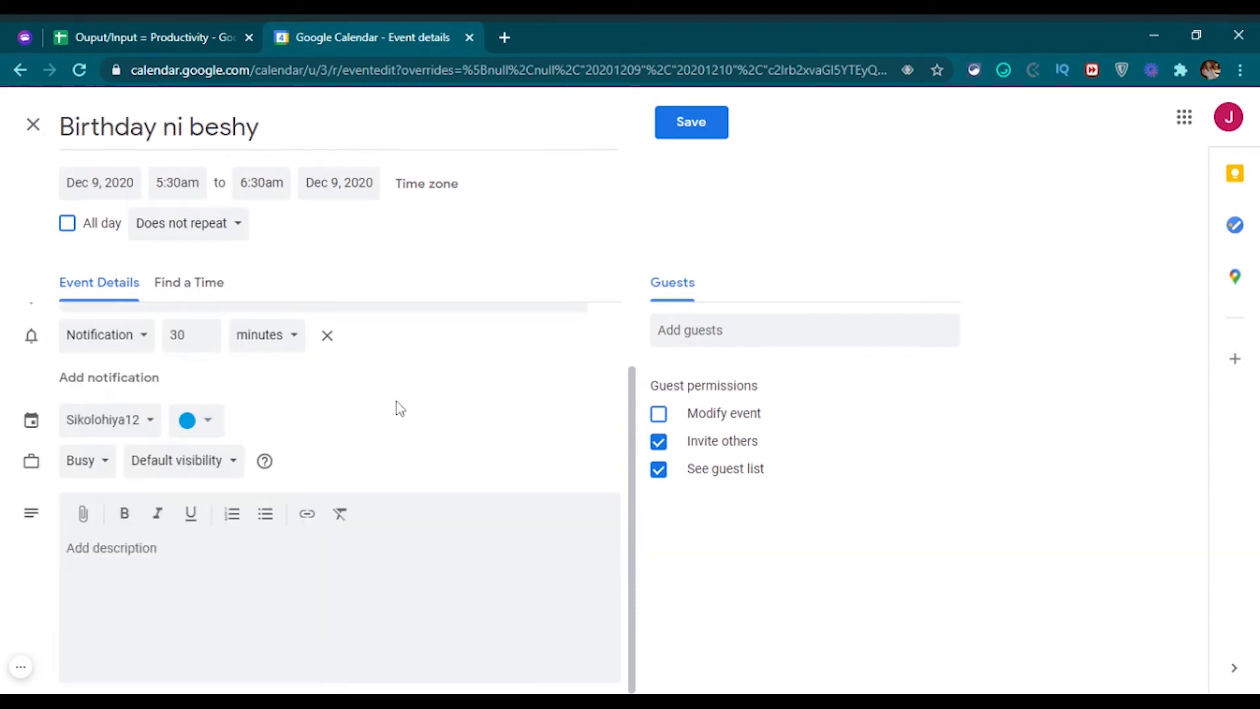
click(129, 426)
click(450, 431)
click(111, 548)
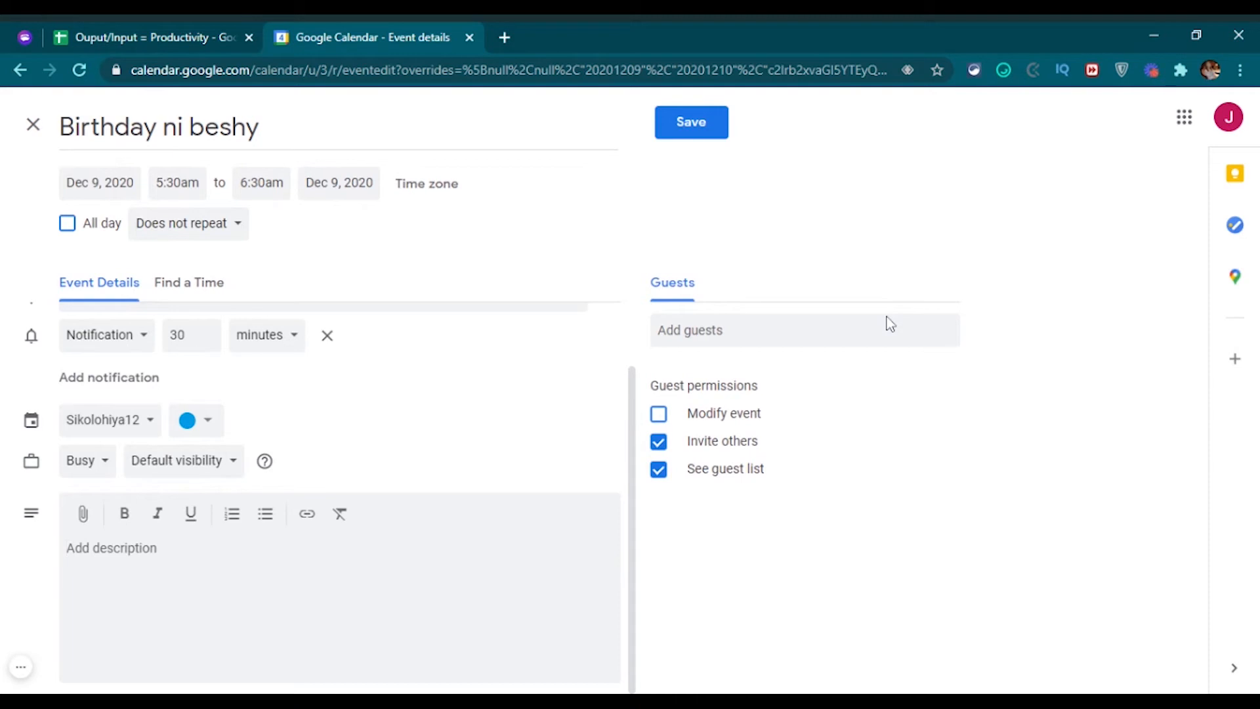
click(688, 123)
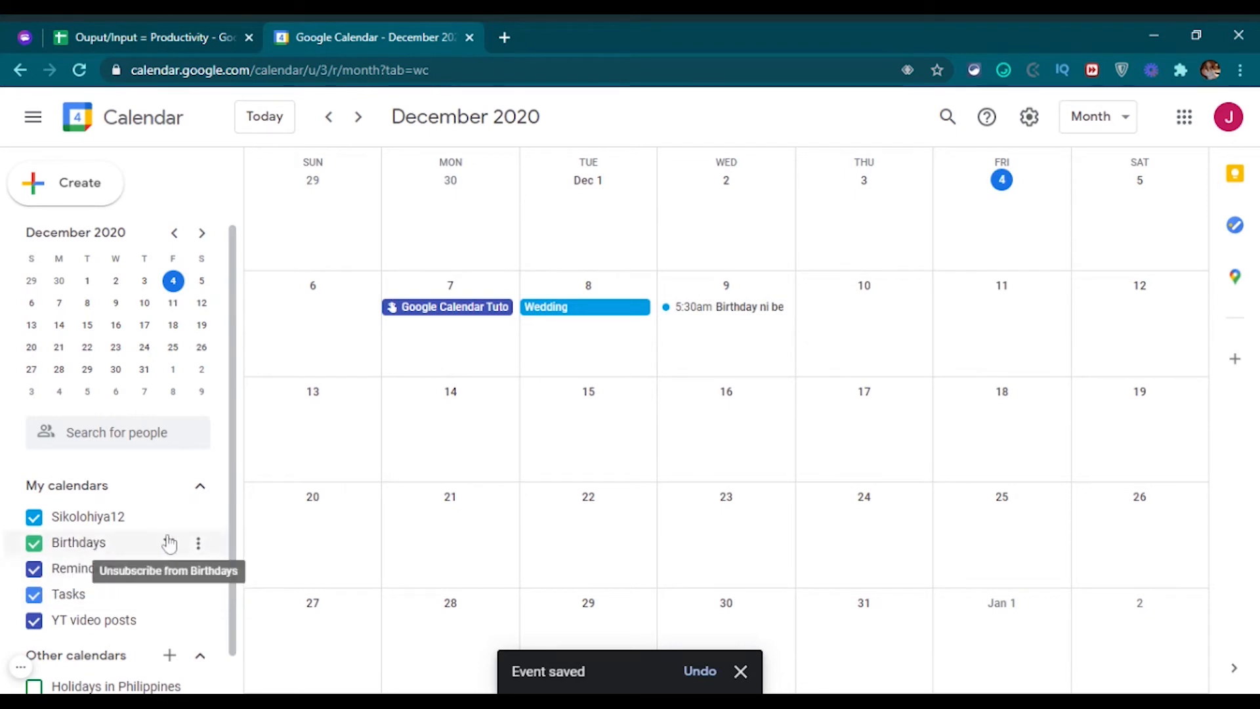
click(199, 543)
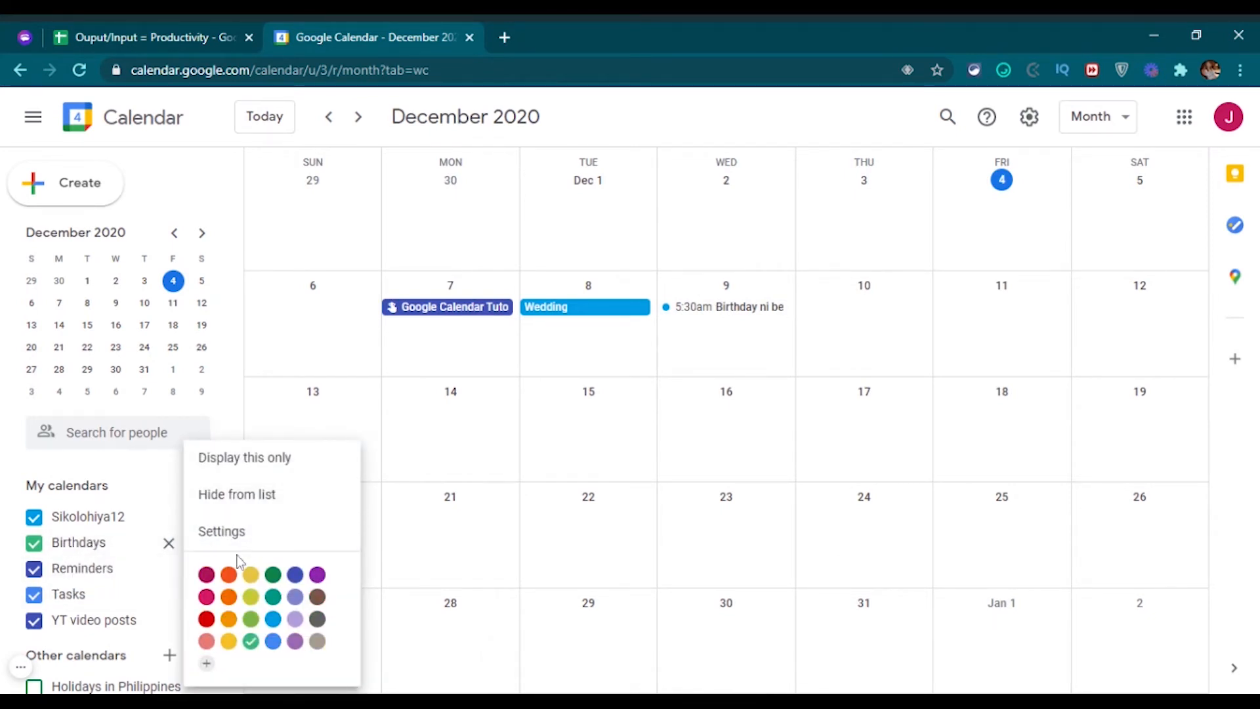
click(261, 537)
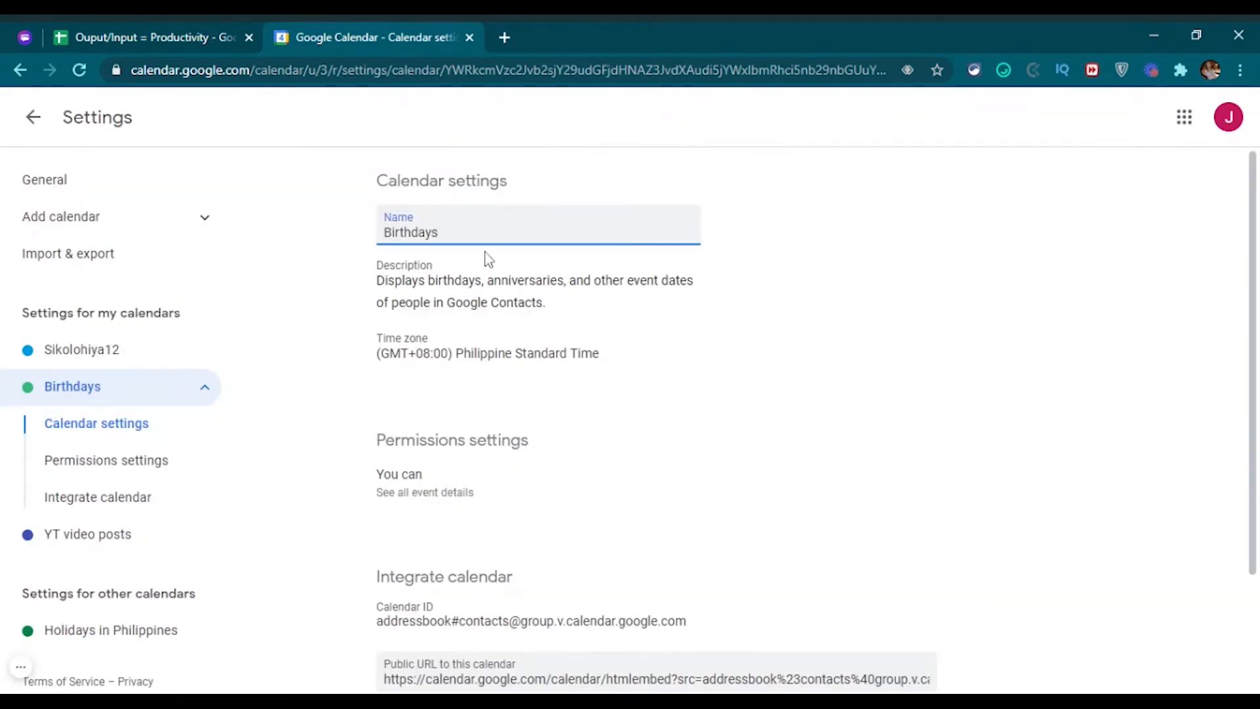
click(552, 326)
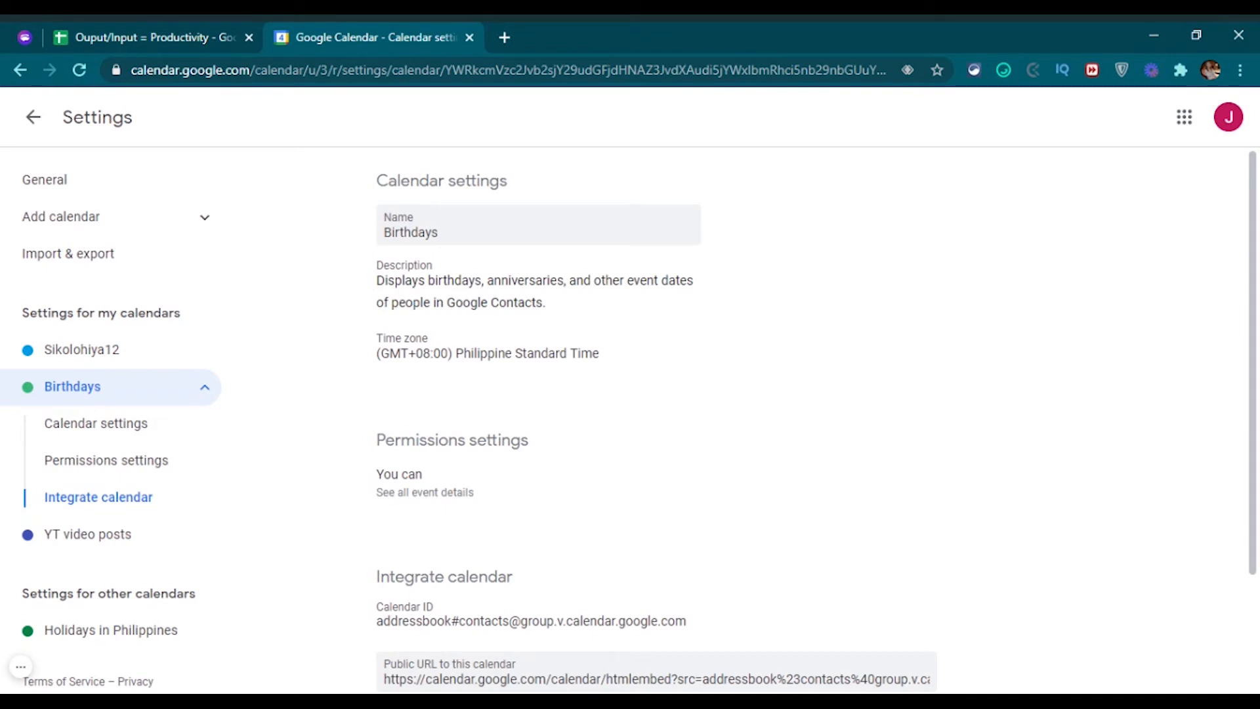
drag(447, 302, 546, 302)
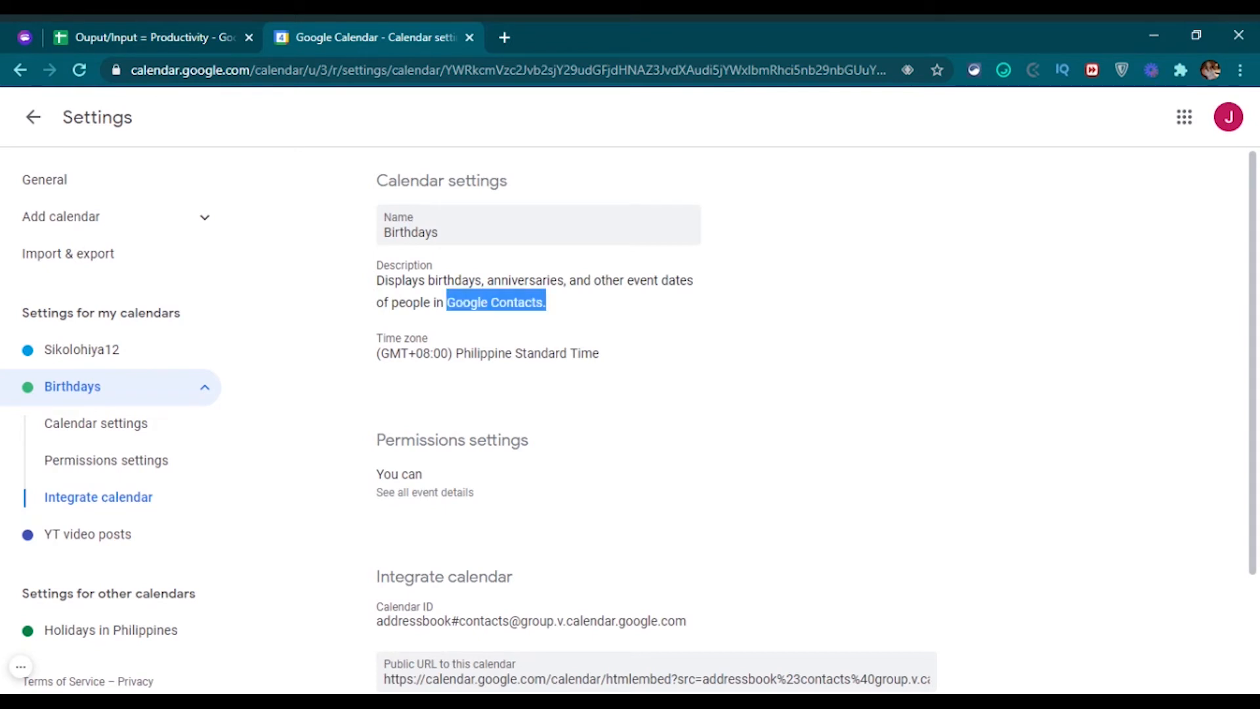
click(551, 315)
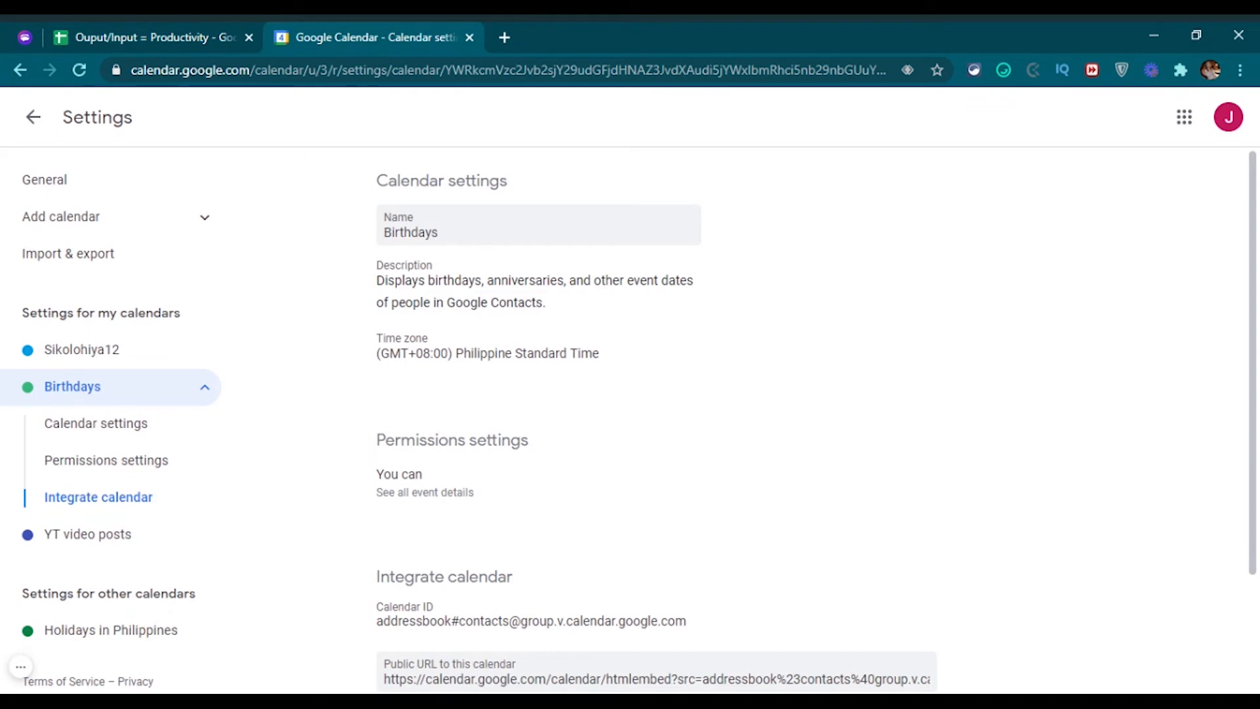
click(33, 117)
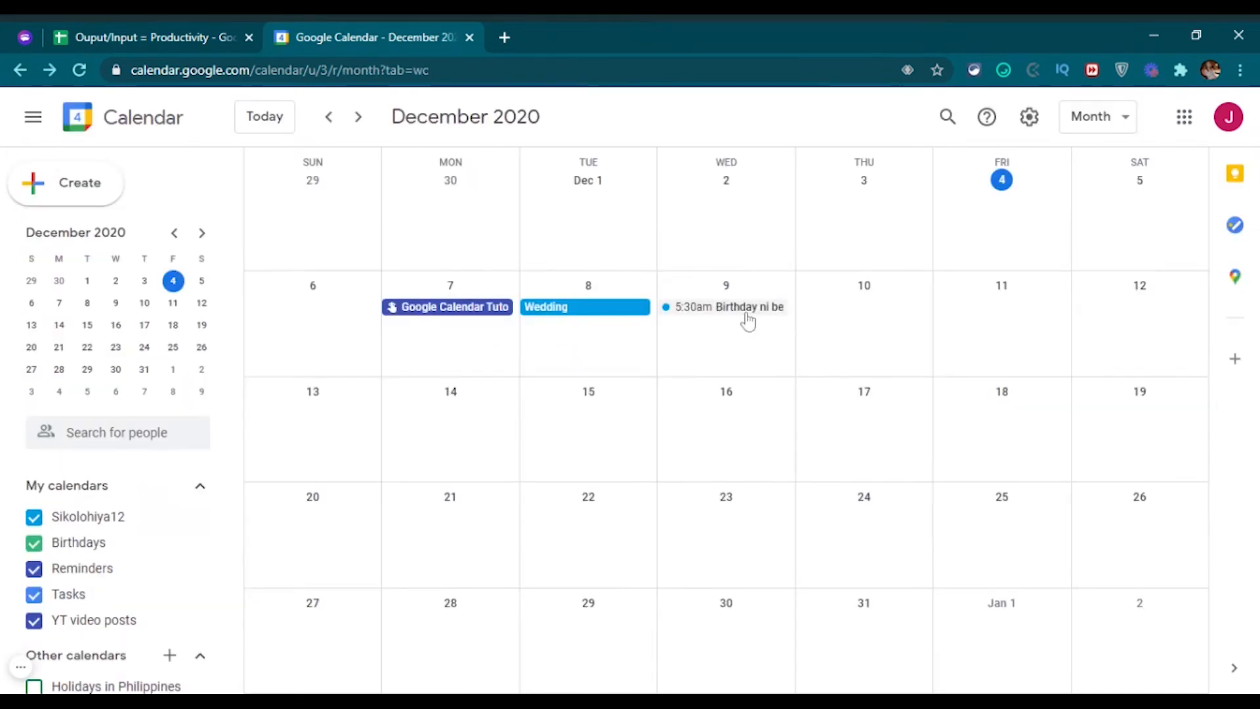
Edit the Birthday ni beshy event and add the guest's e-mail address as a guest.
click(746, 314)
click(469, 301)
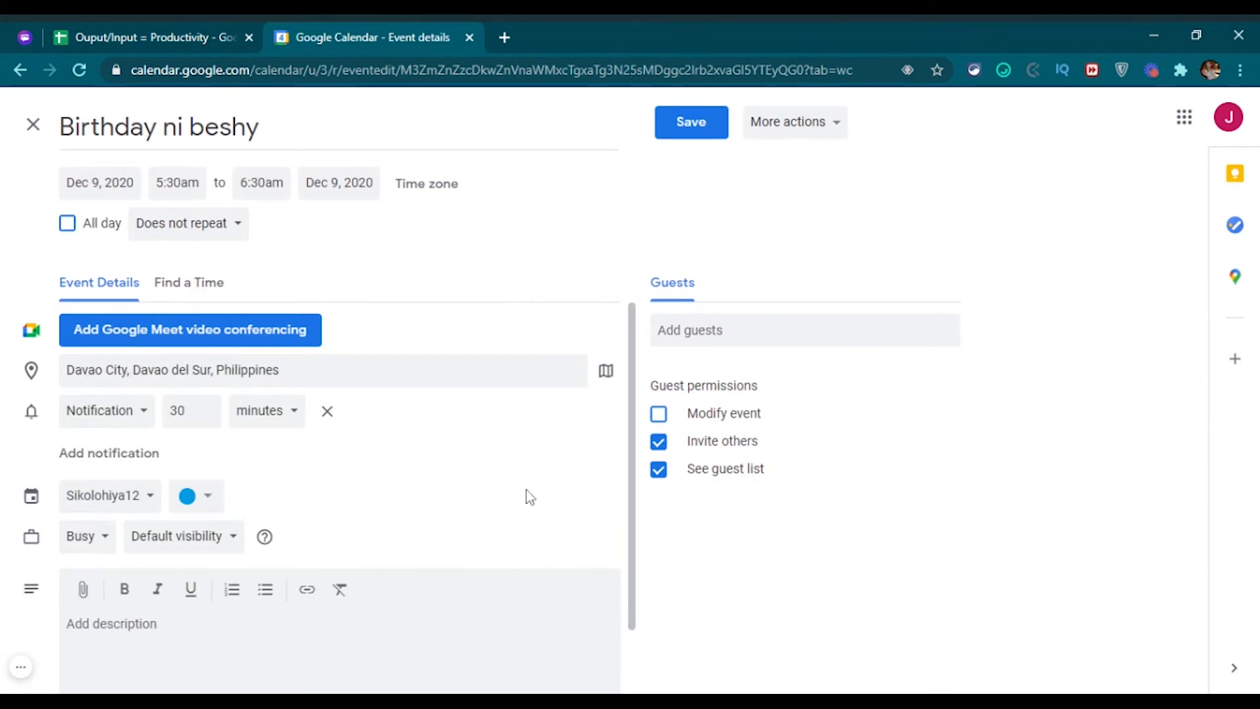
scroll(419, 454, down, 2)
click(805, 331)
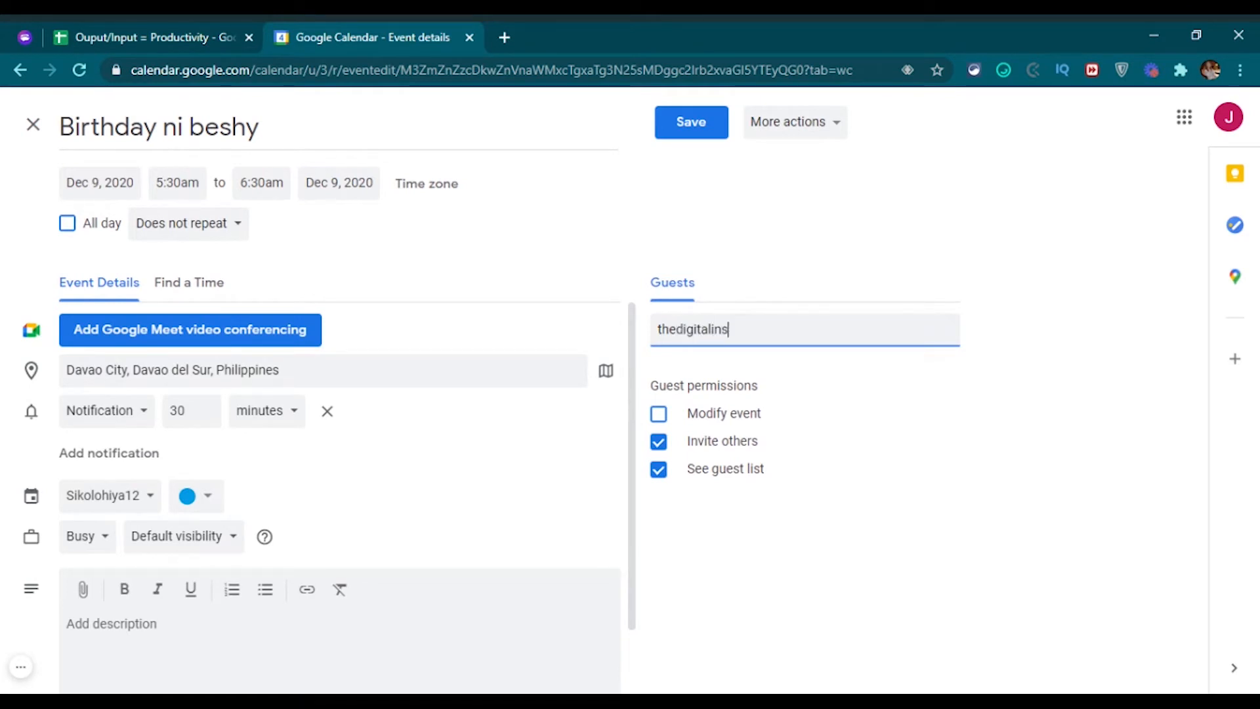
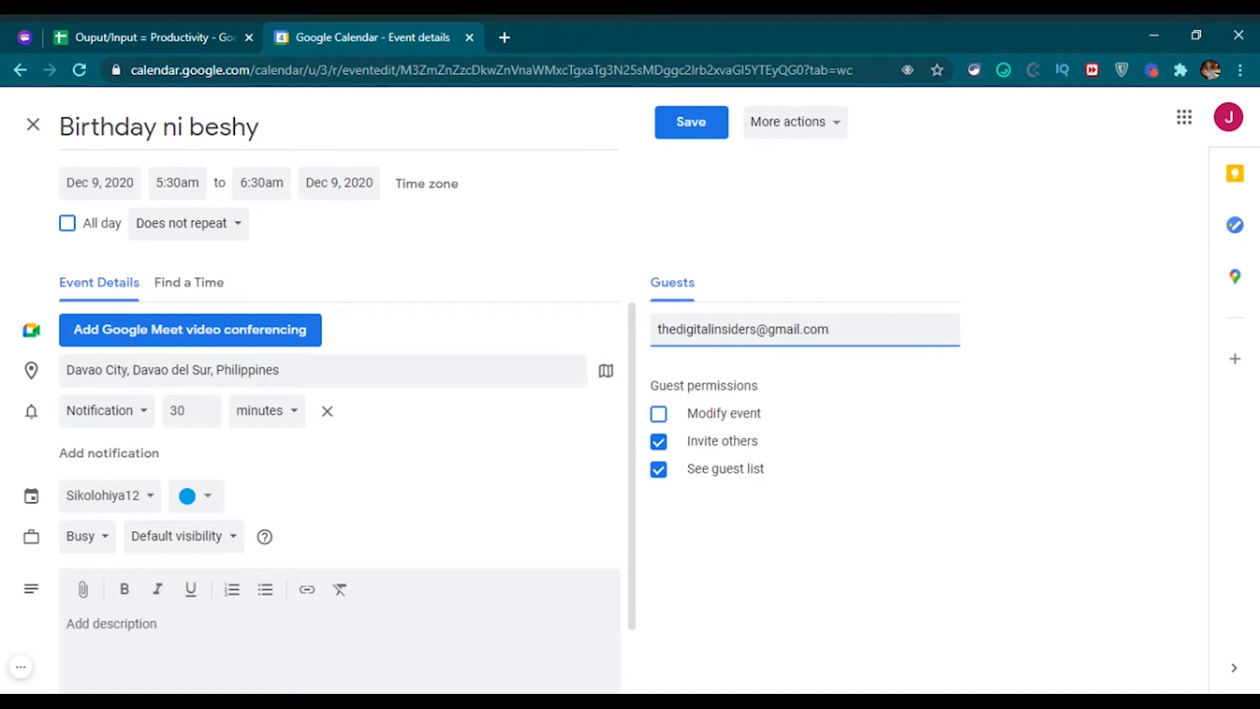
key(Return)
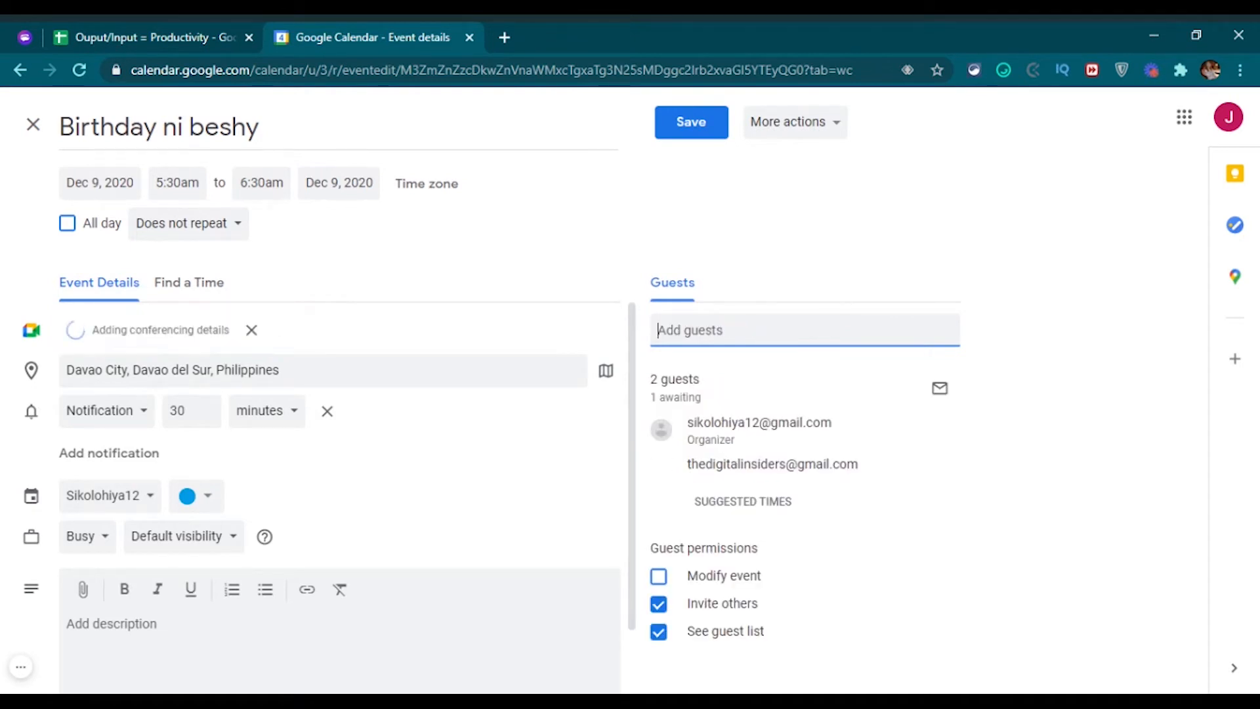
Add the new guest to contacts and open their contact for editing.
mouse_move(806, 460)
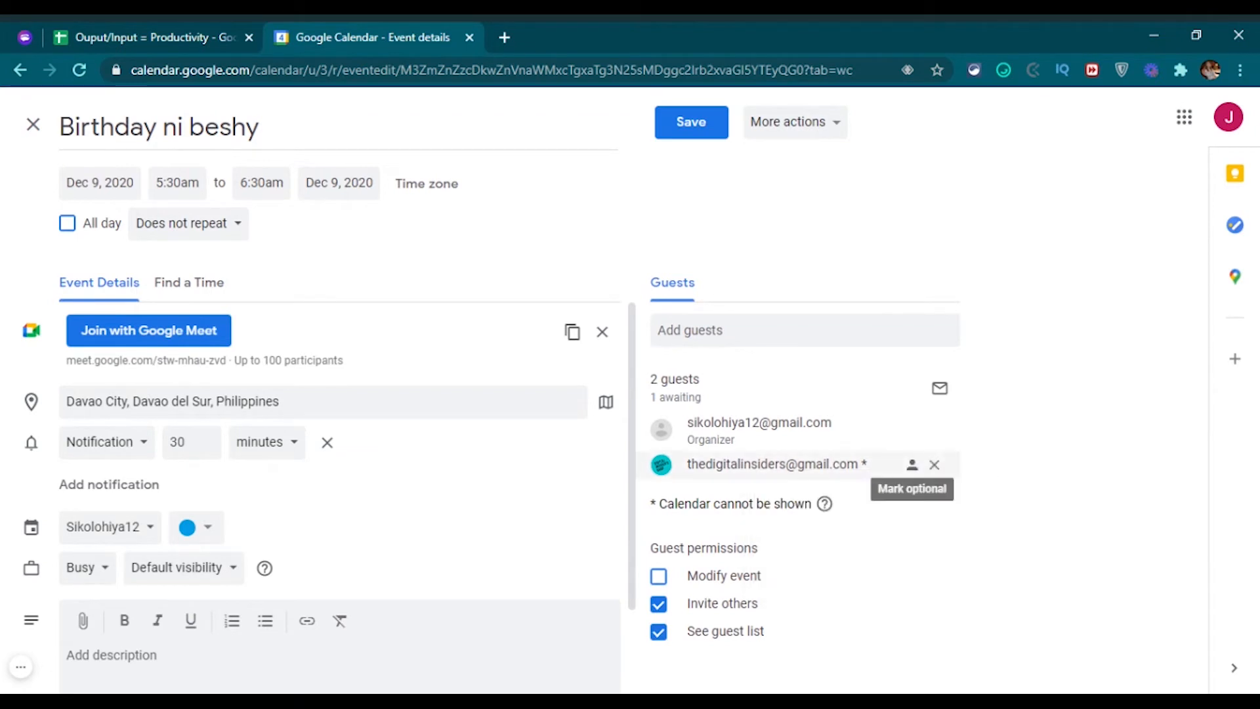
mouse_move(873, 464)
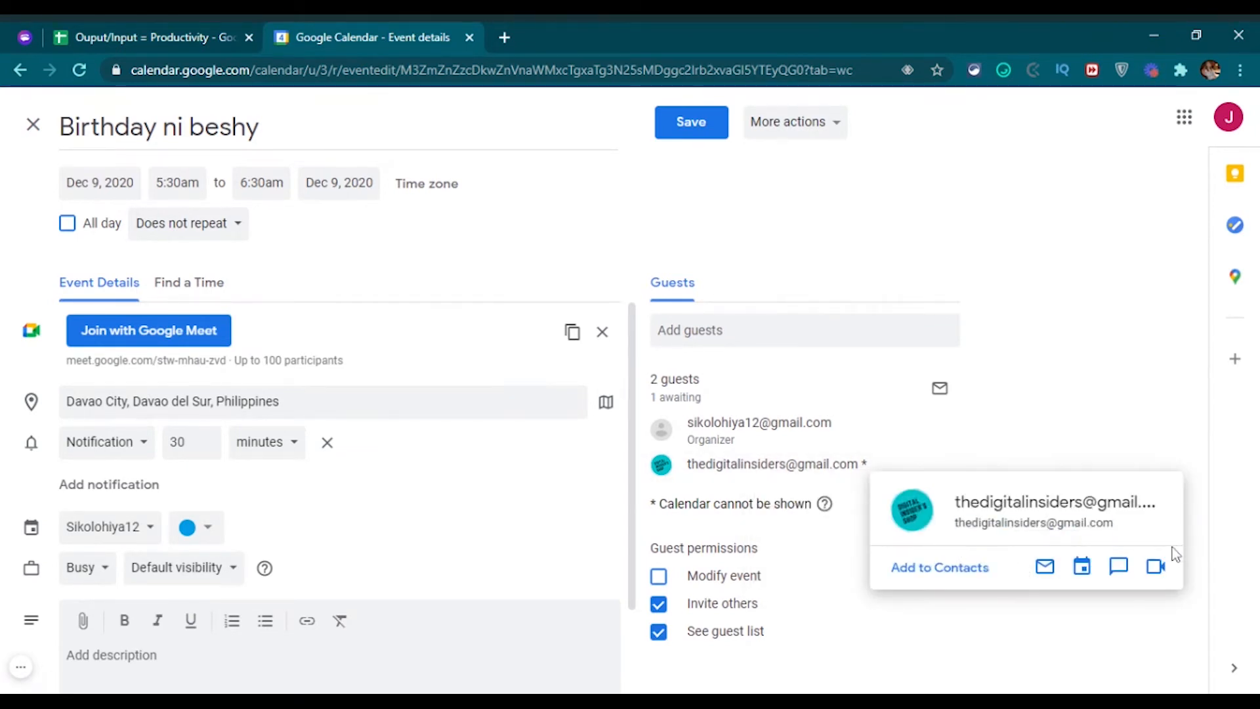
click(940, 569)
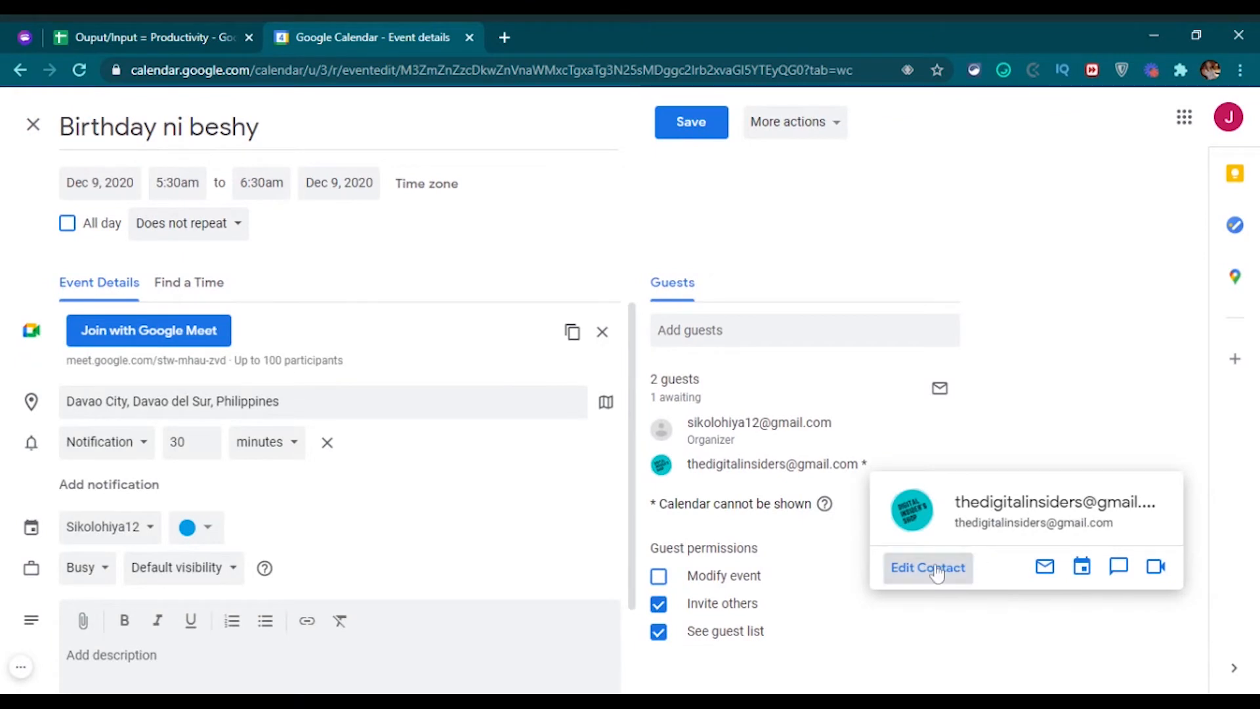
click(938, 572)
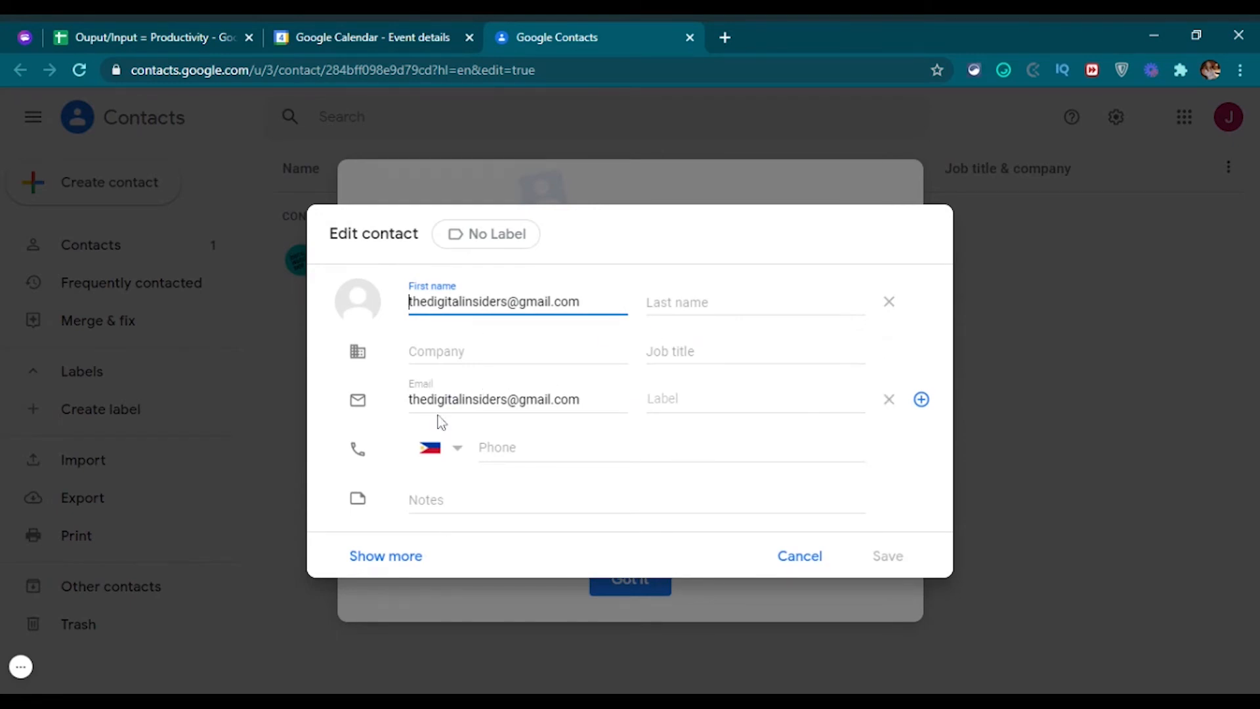
Give the guest's contact a birthday of 12/09/2020 and save it.
click(394, 558)
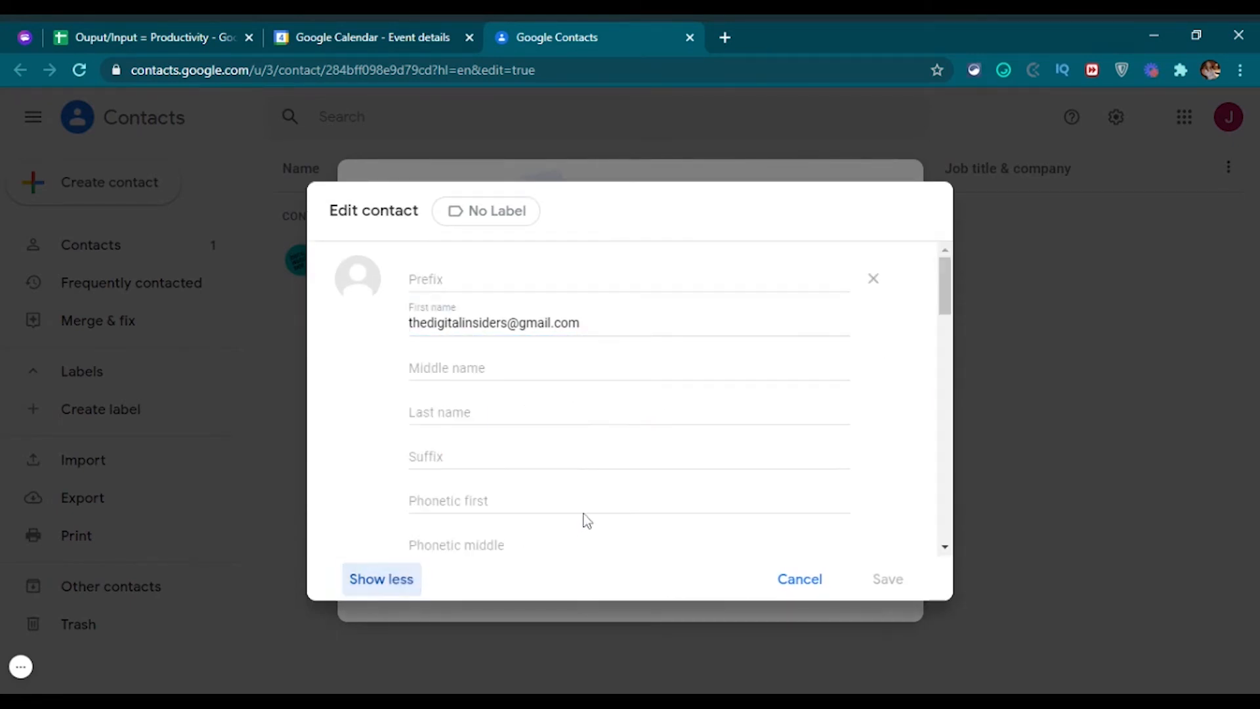
scroll(622, 526, down, 1)
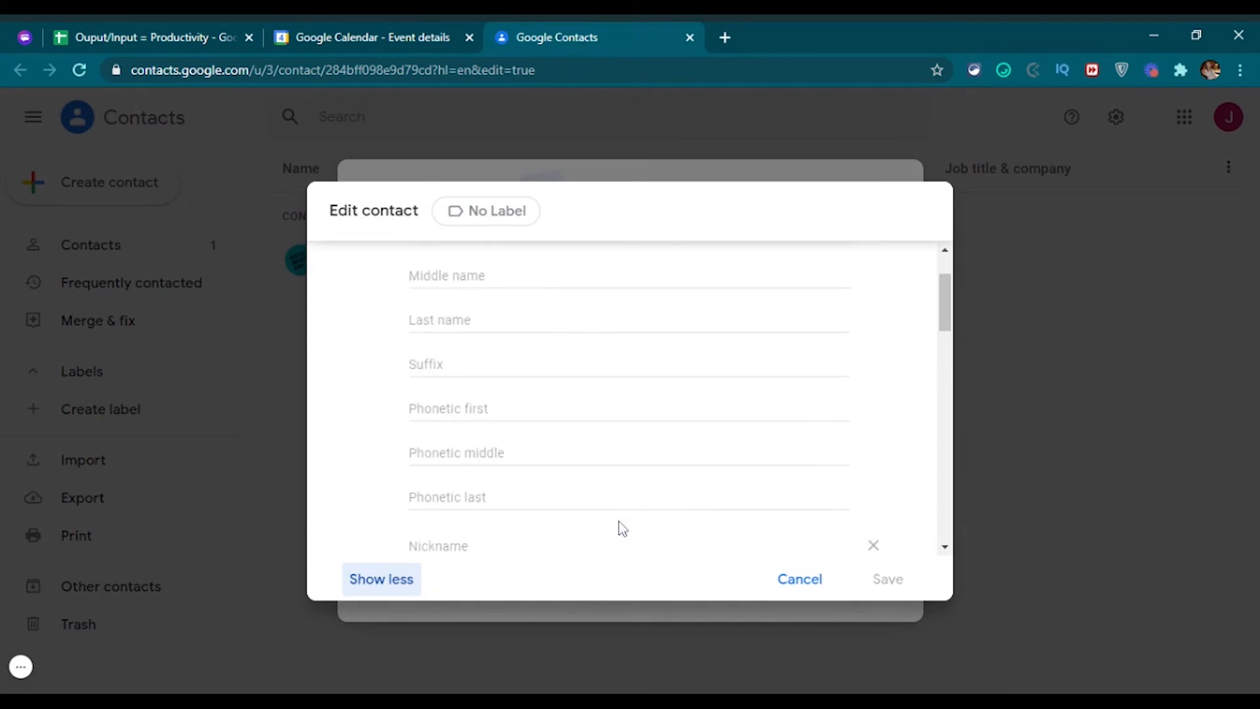
scroll(611, 528, down, 5)
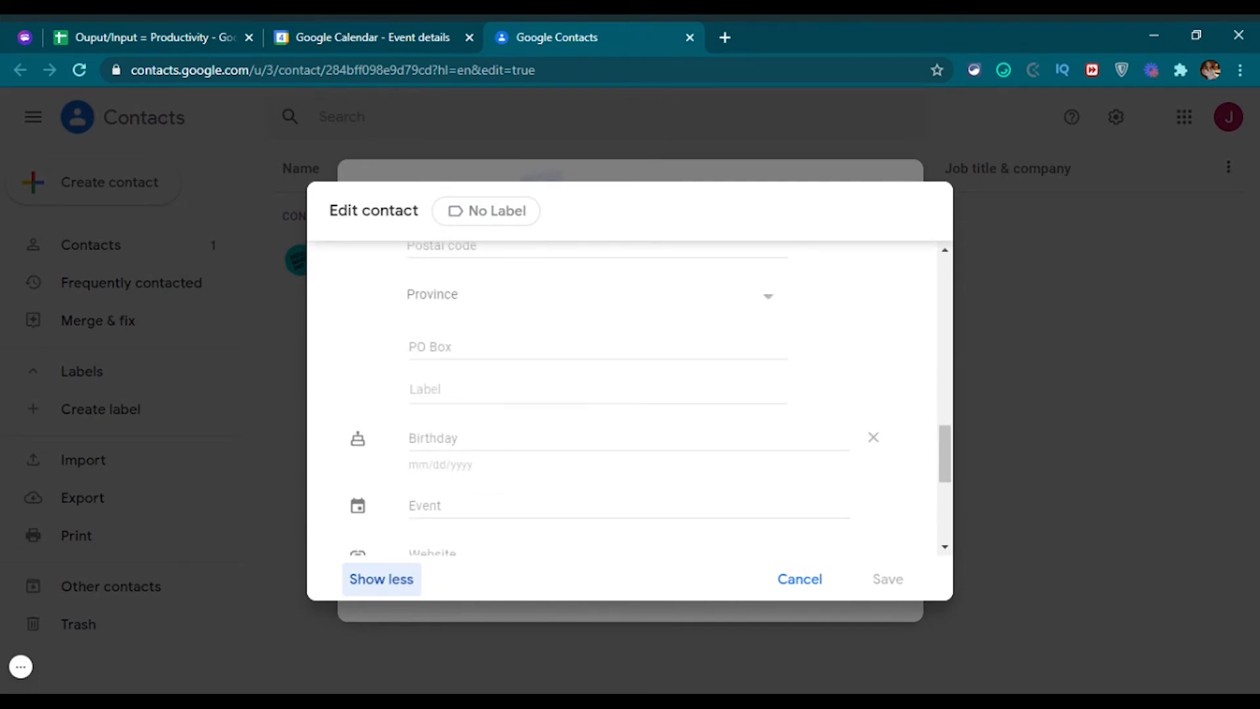
click(411, 438)
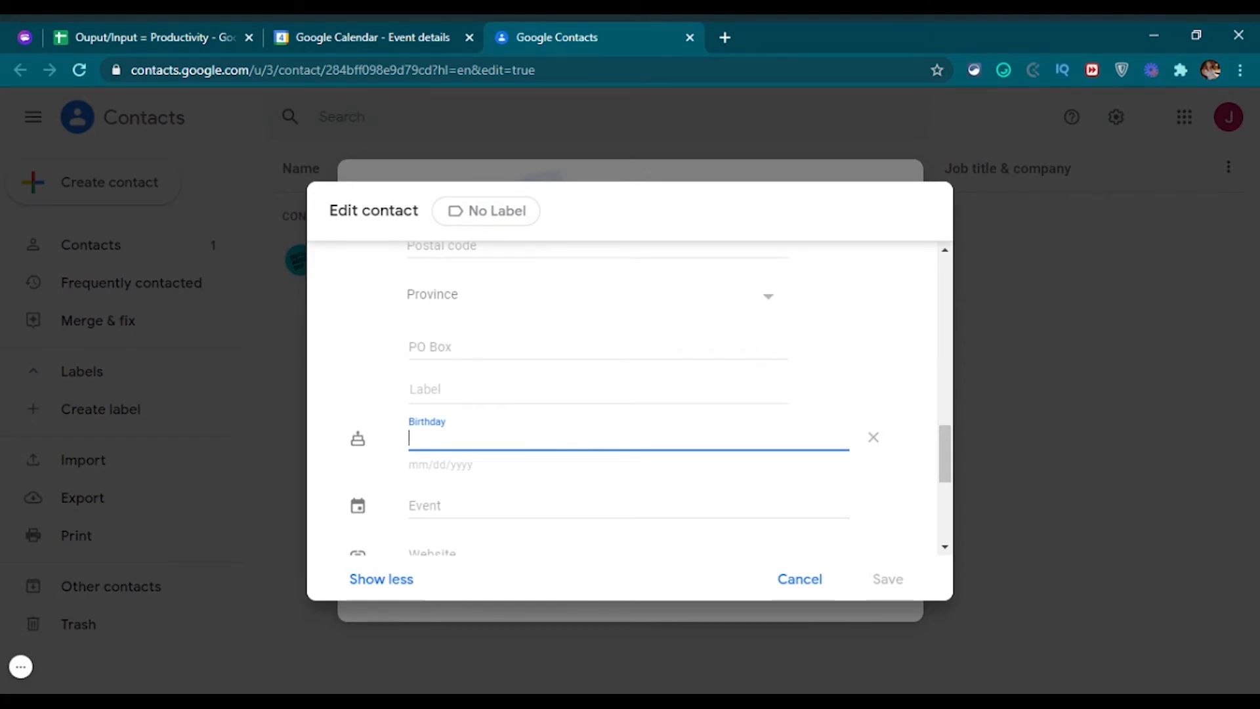
text(12/09/2020)
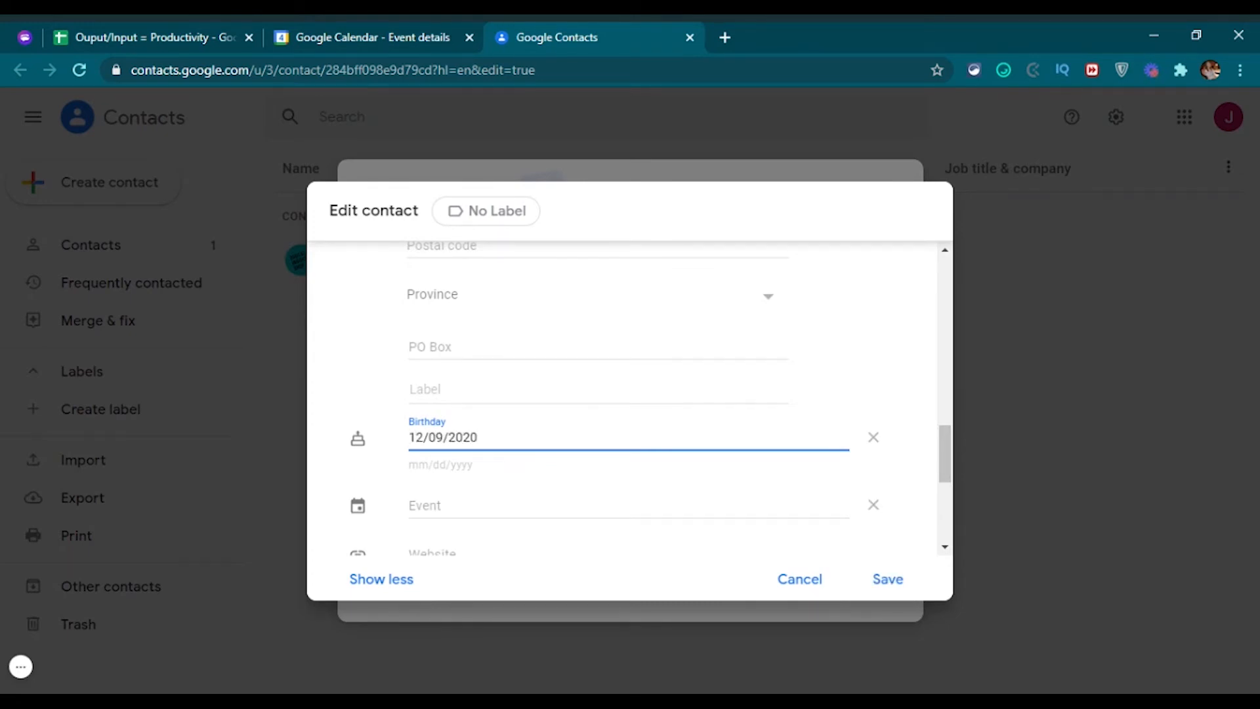
click(889, 580)
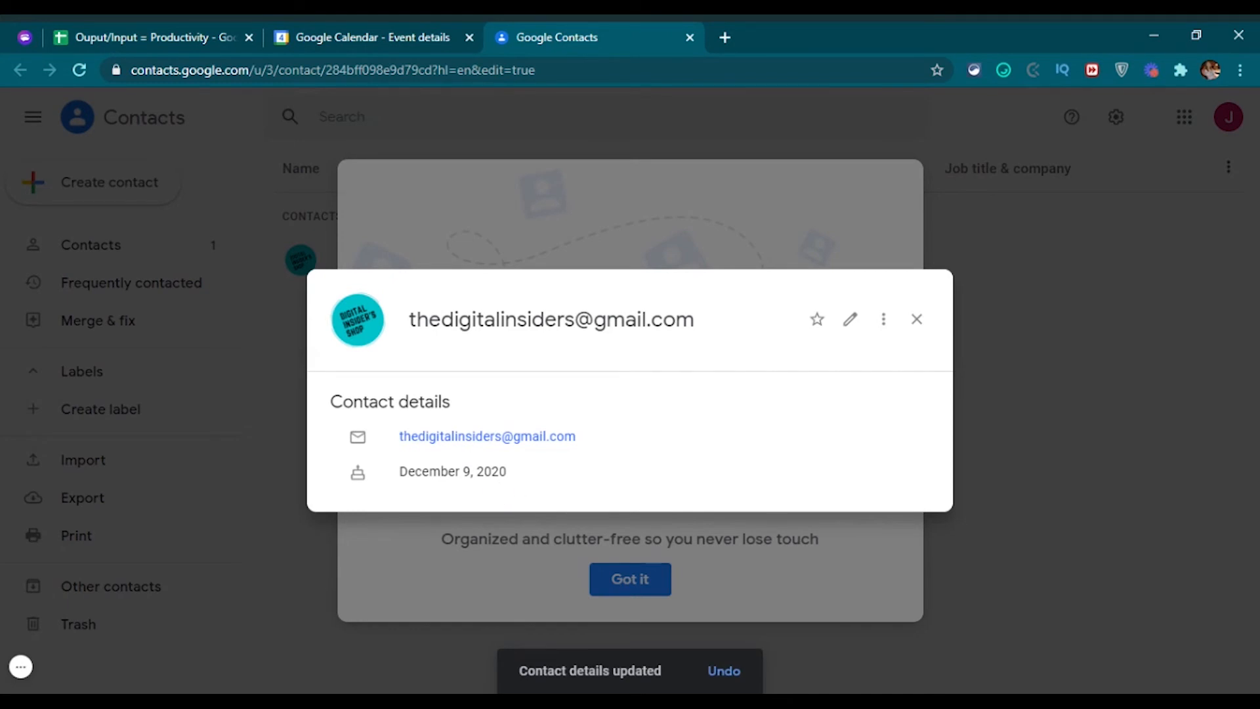
Close the contact card, dismiss the new-look notice, and return to the Calendar tab.
click(917, 320)
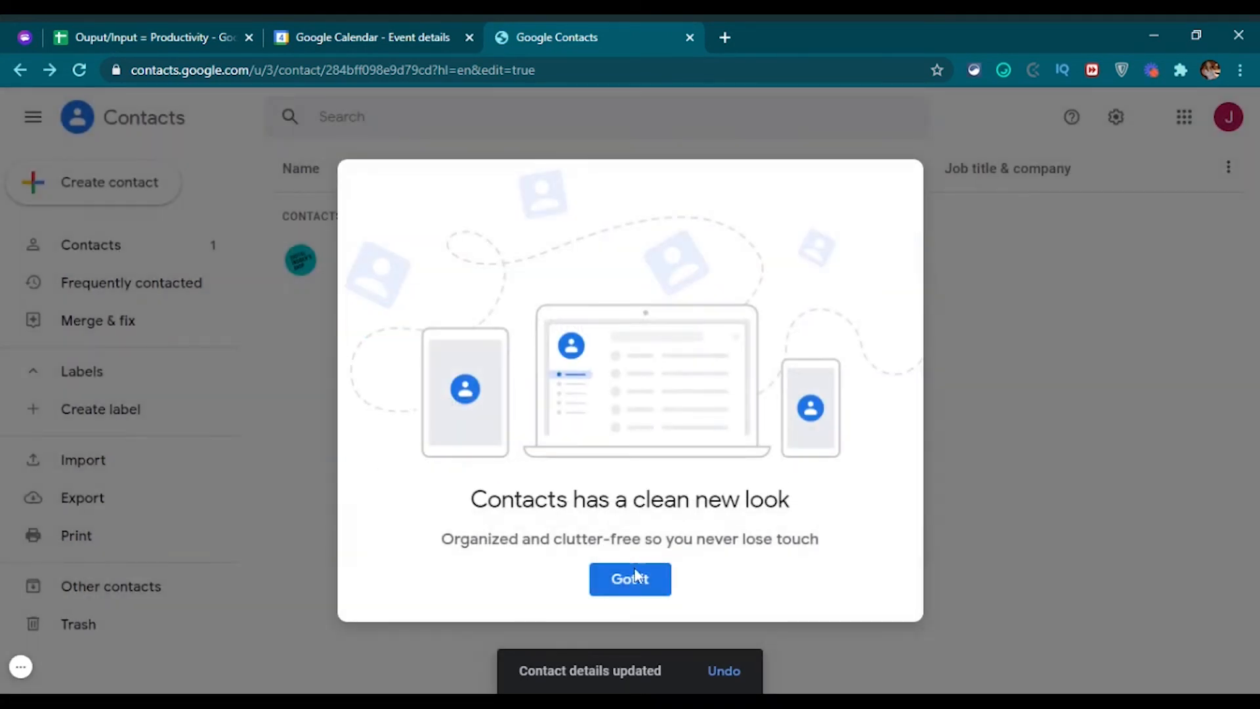
click(642, 582)
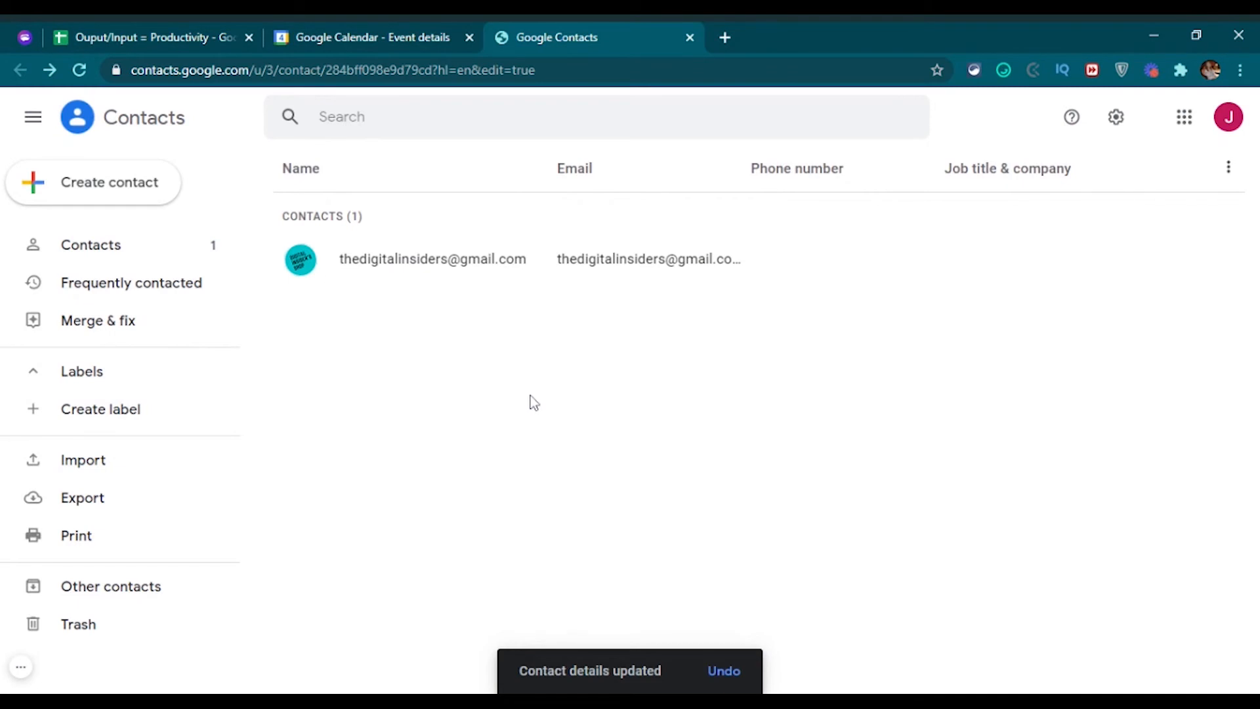
click(368, 38)
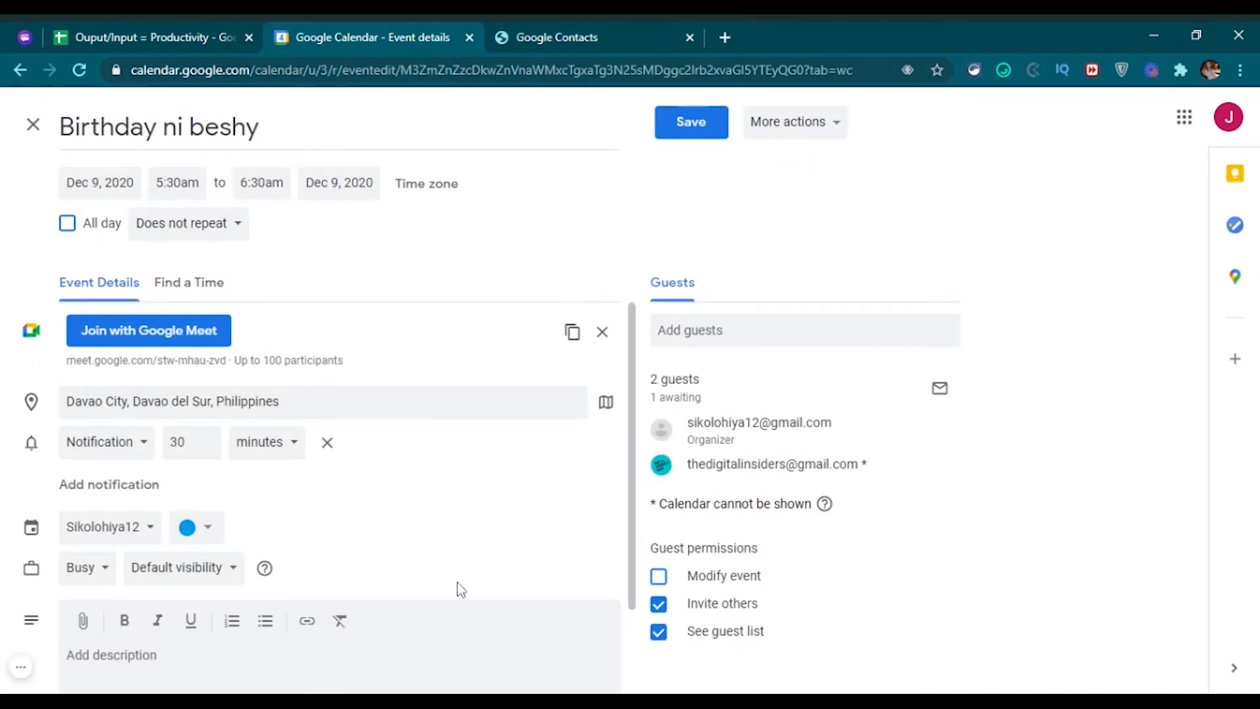
Leave the Birthday ni beshy editor, discarding unsaved changes, and reload the calendar.
click(33, 124)
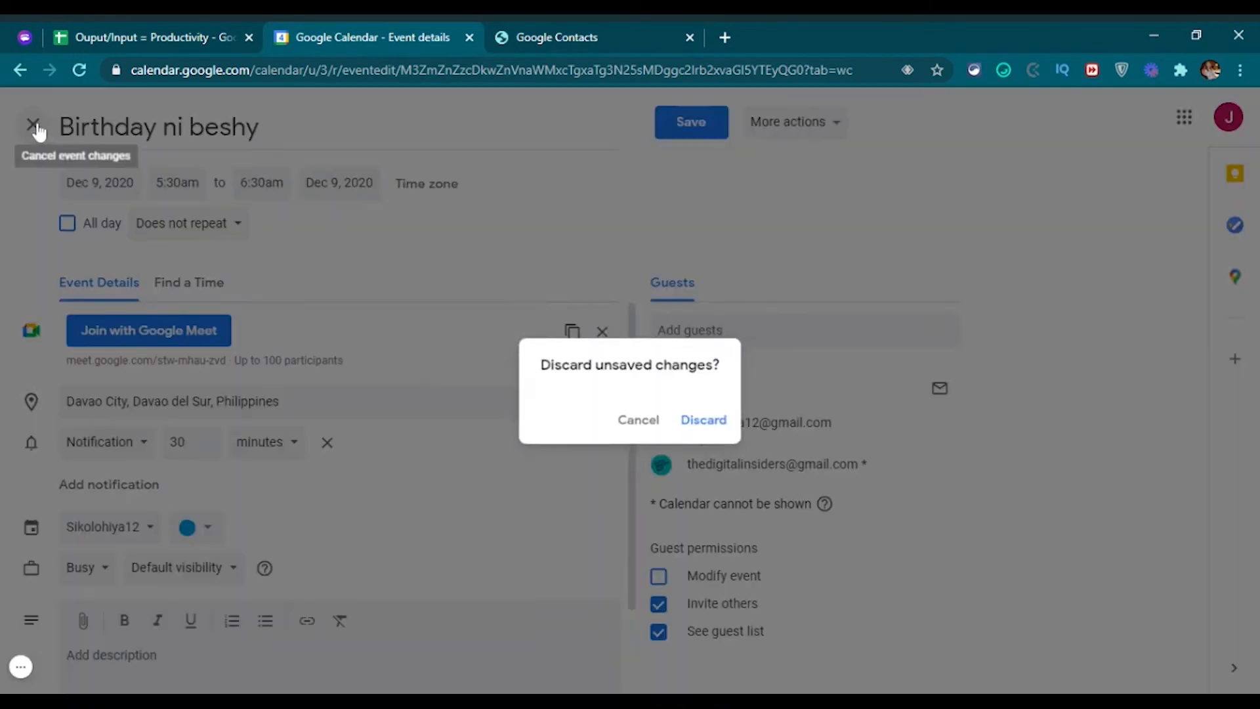
click(700, 422)
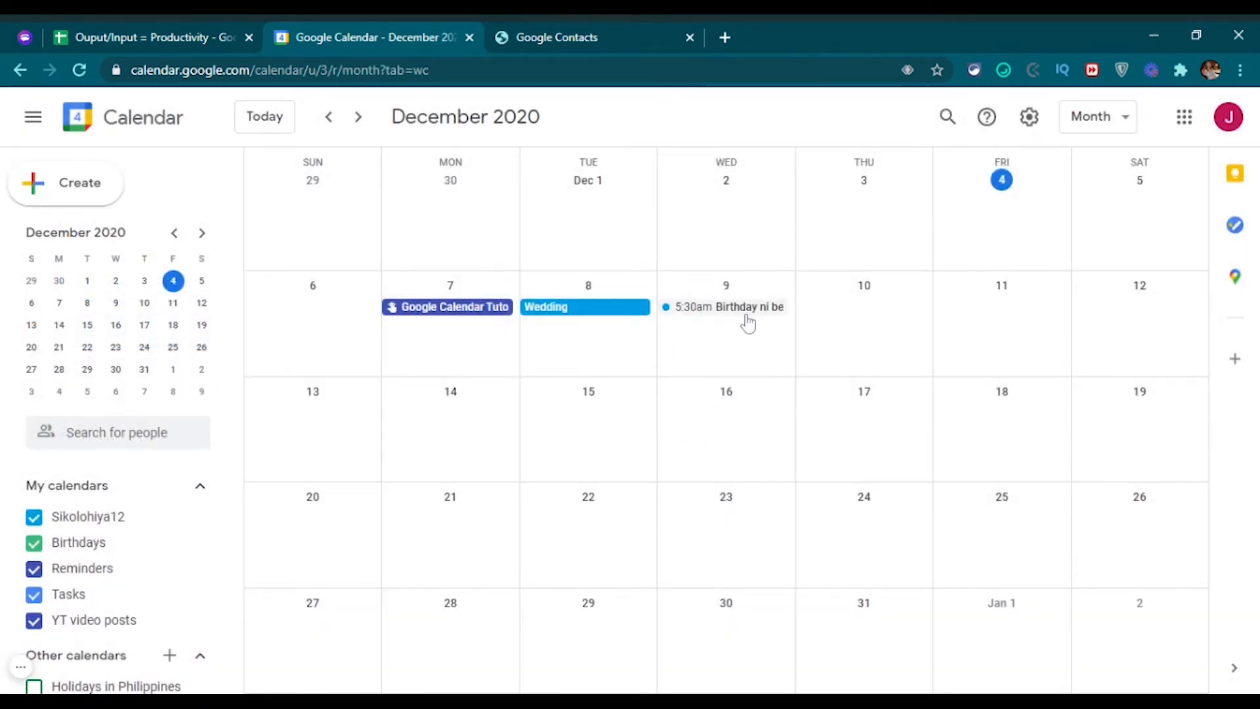
click(79, 71)
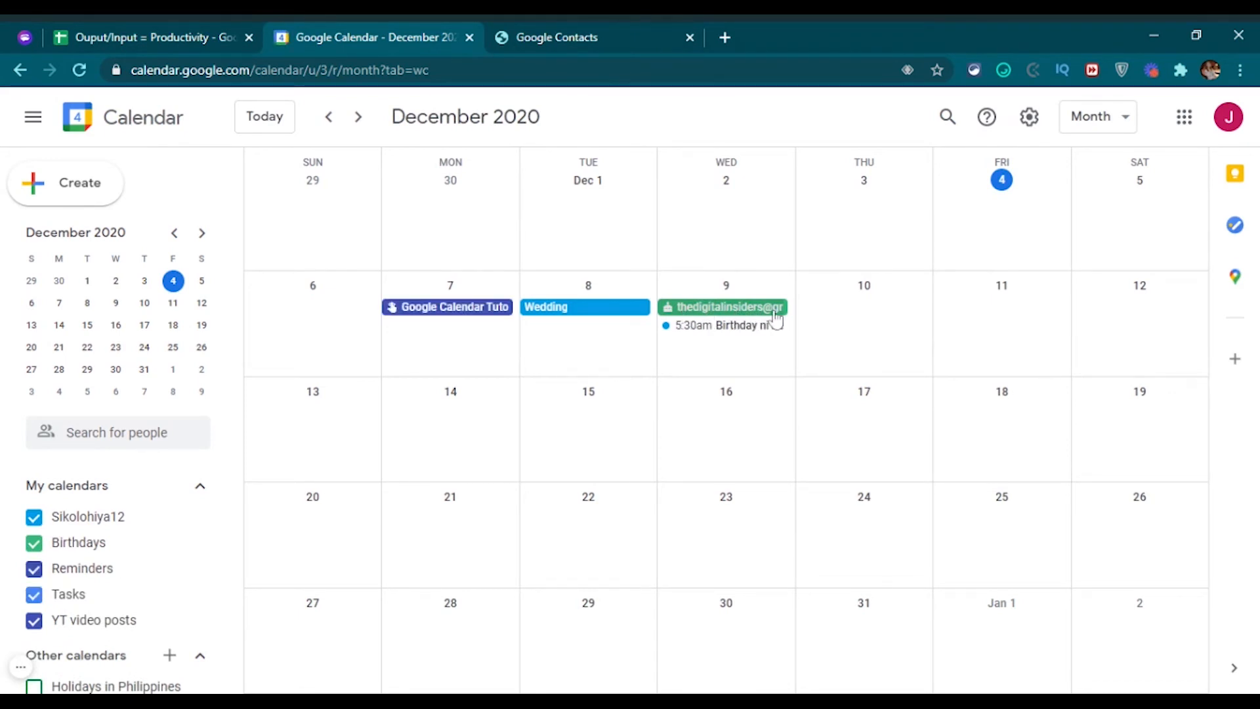
Check the contact's Dec 9 birthday entry, then delete the Birthday ni beshy event.
click(697, 311)
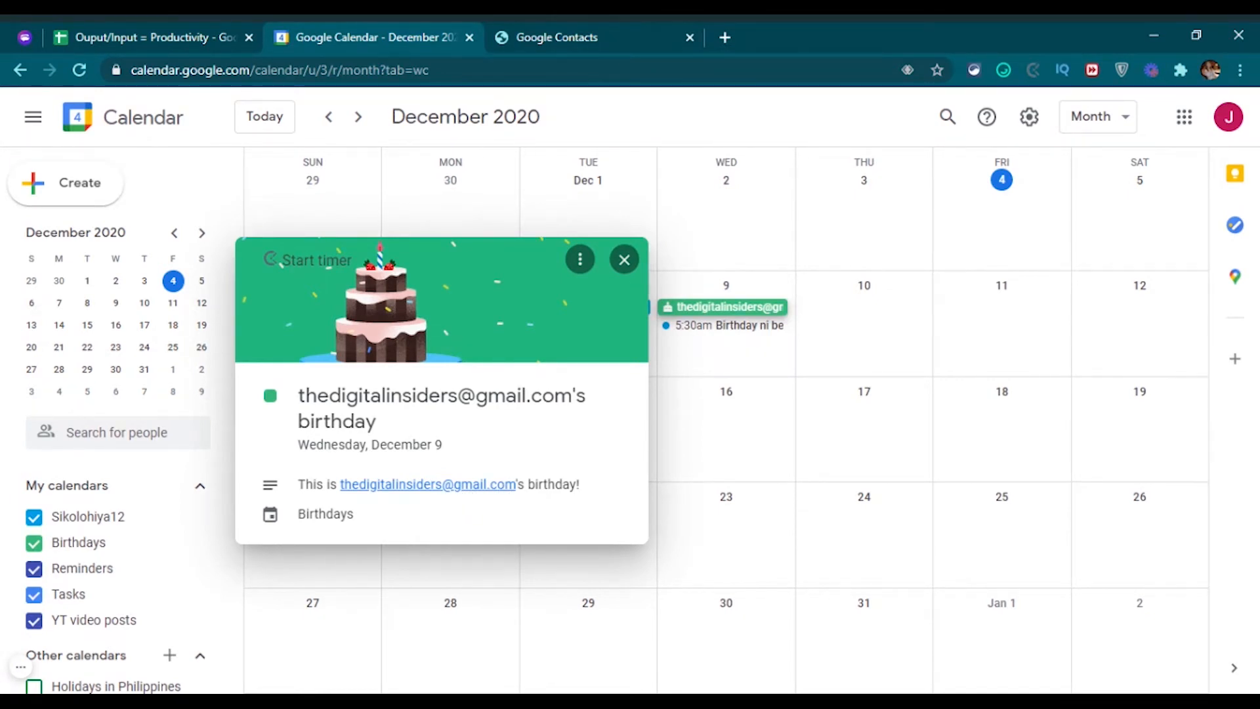
click(624, 260)
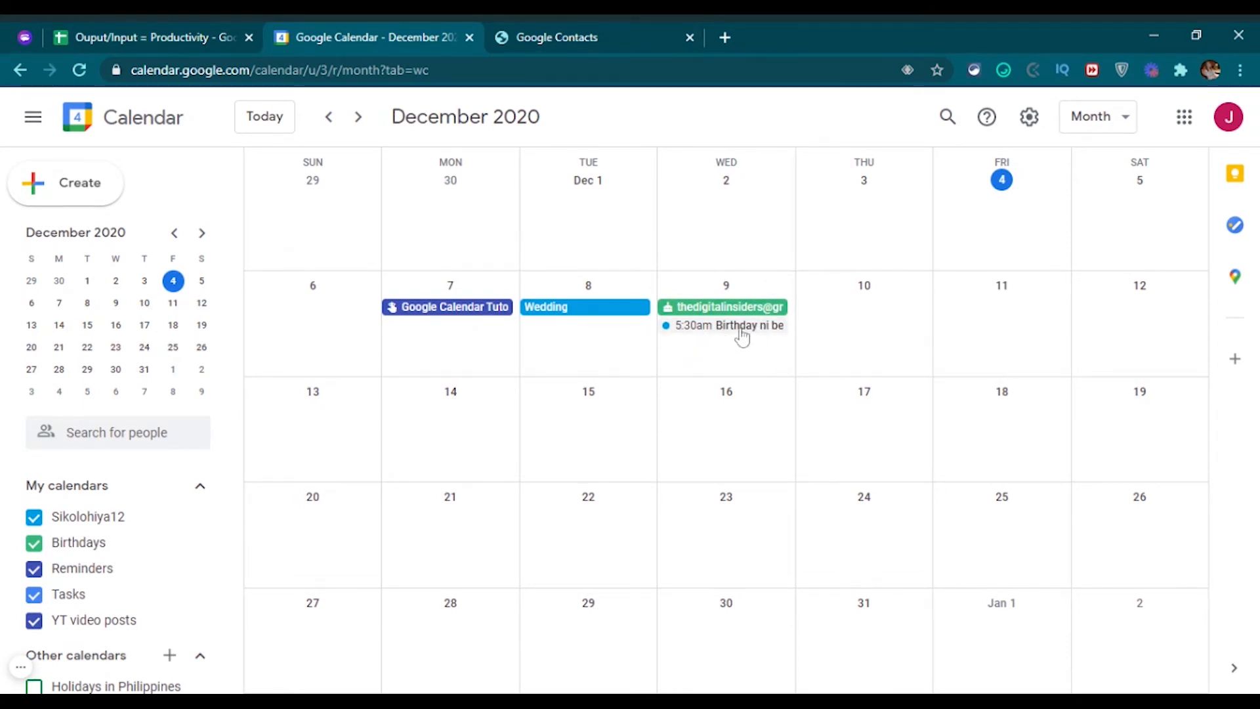
click(742, 328)
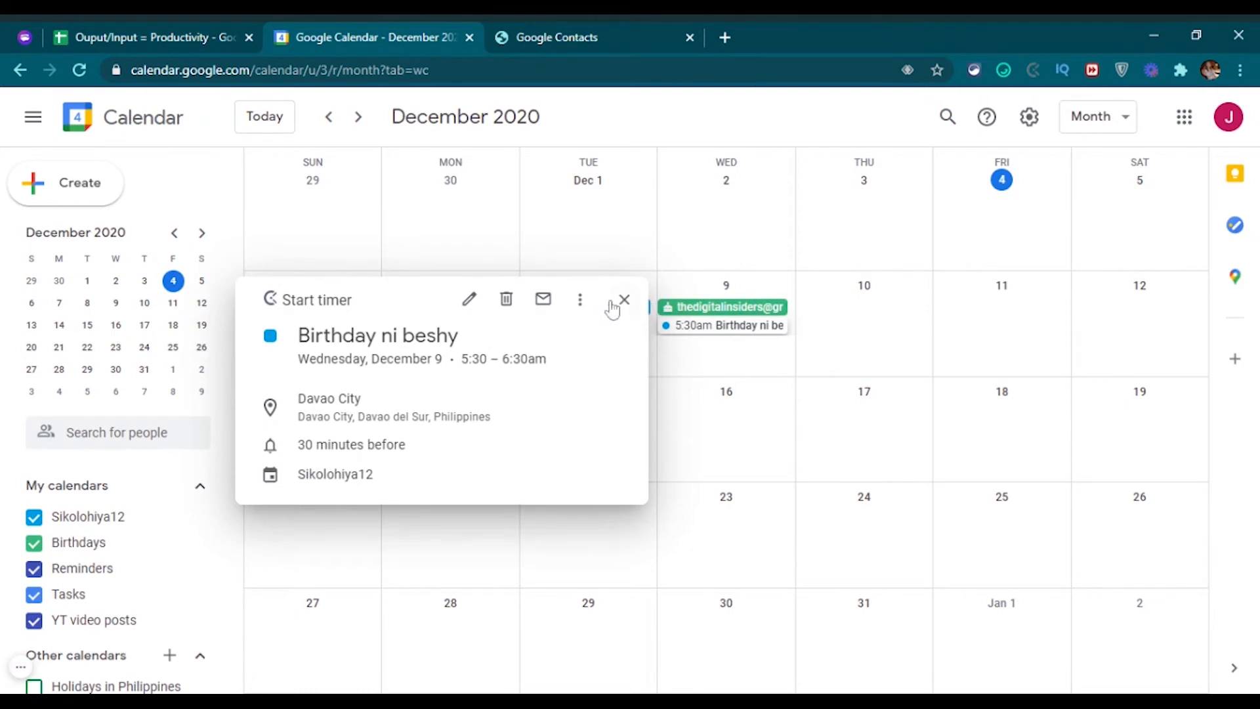
click(507, 300)
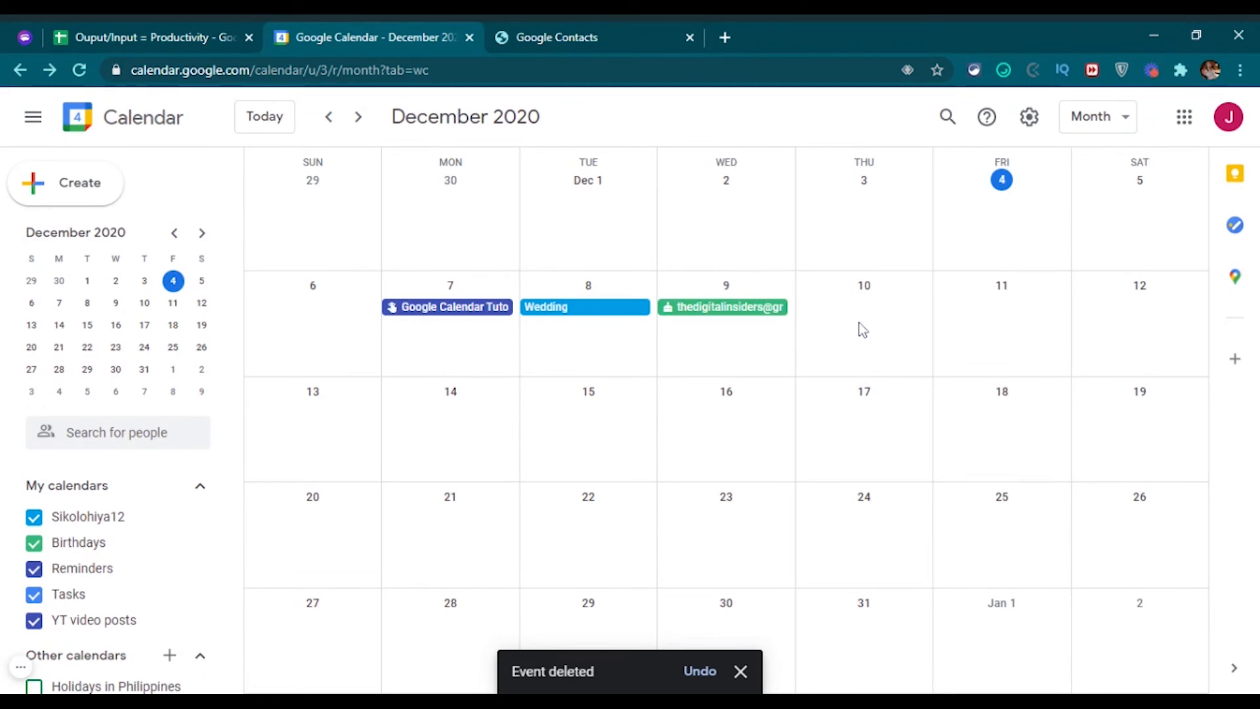
Open the Tasks panel and add a task titled 'respond to subscriber's comments on yt'.
click(1236, 225)
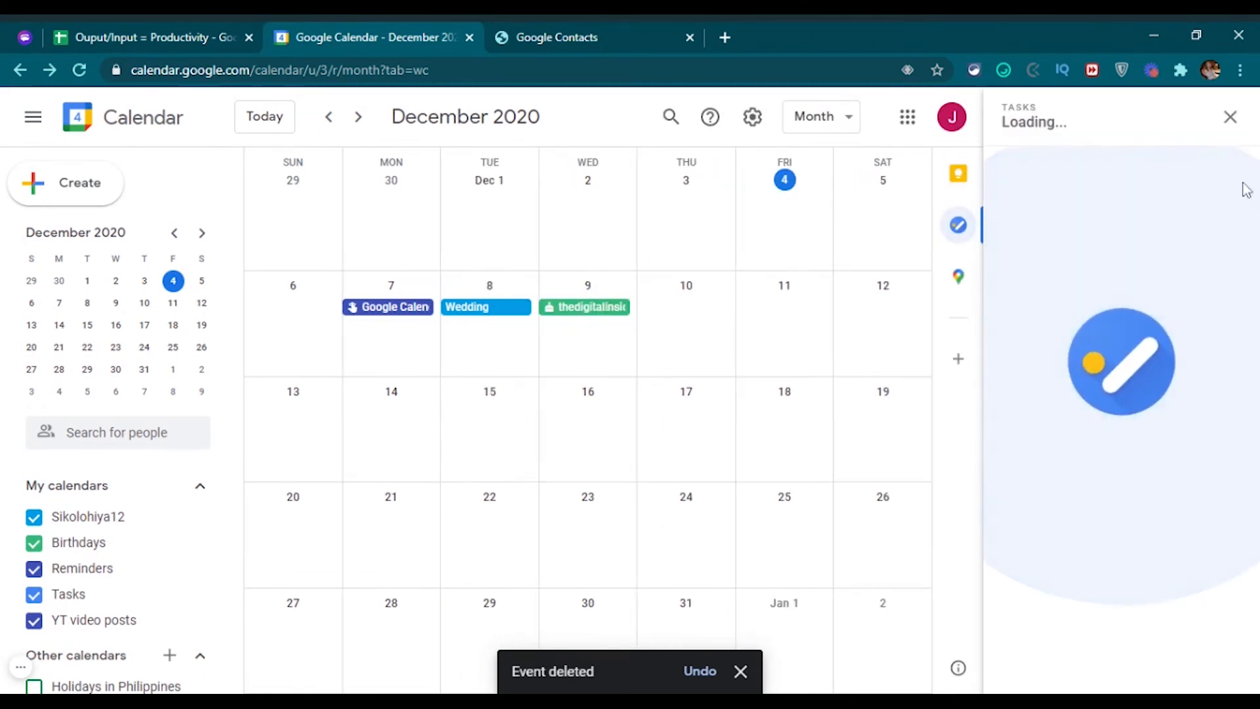
click(1226, 117)
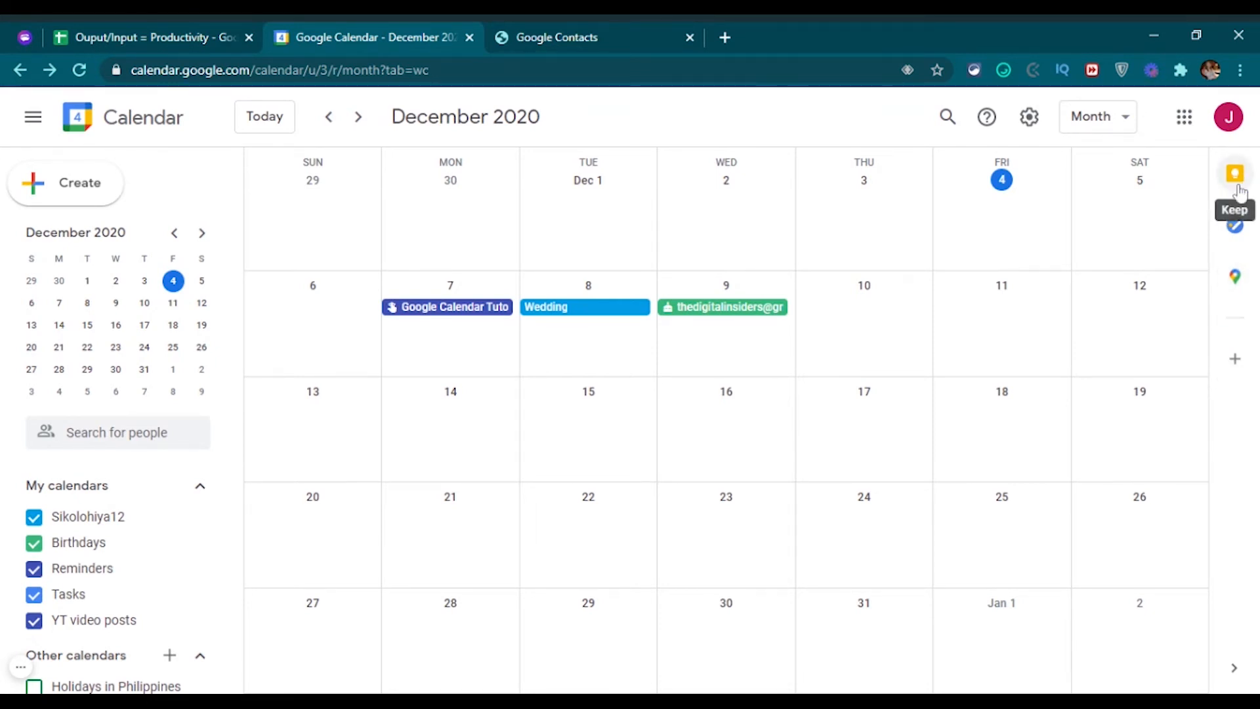
click(1237, 230)
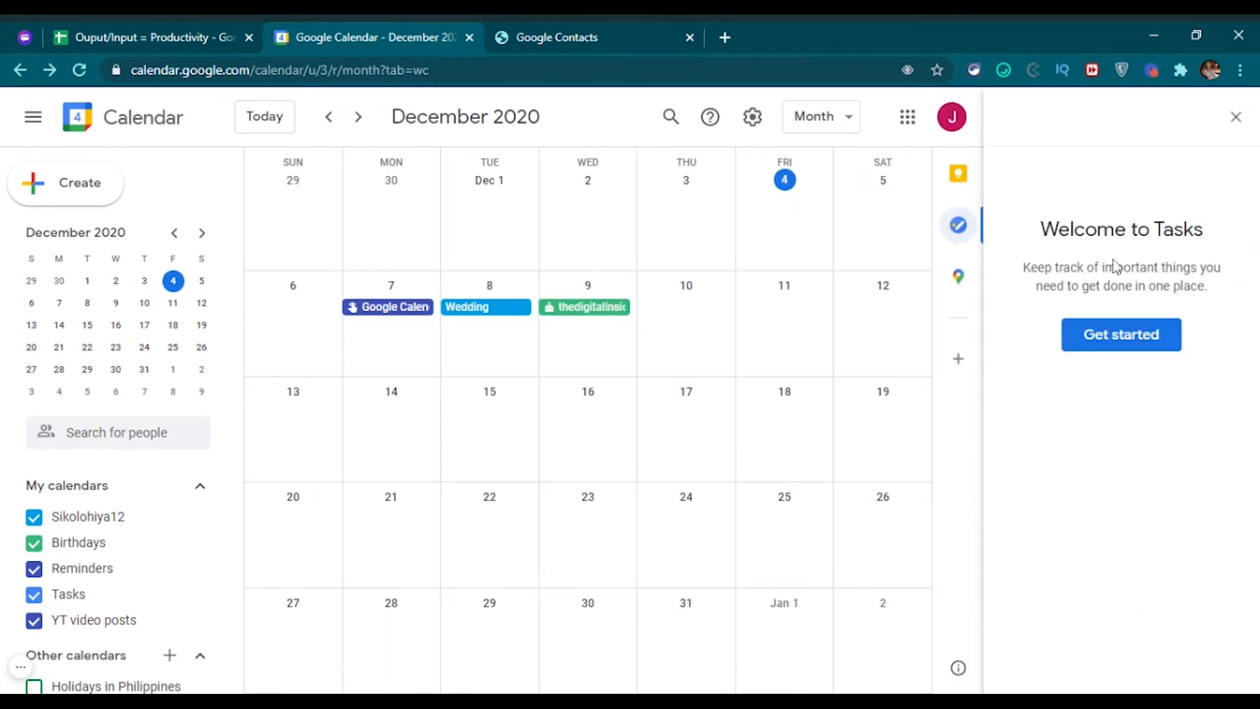
click(1119, 336)
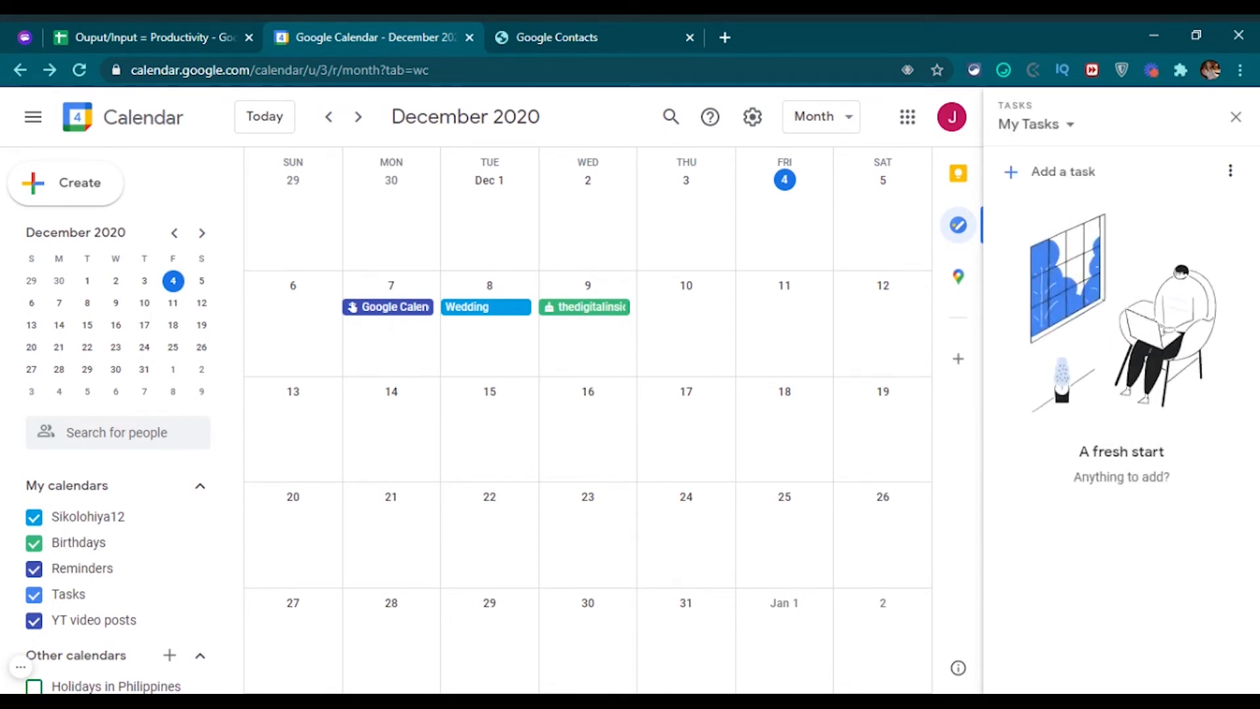
click(1014, 176)
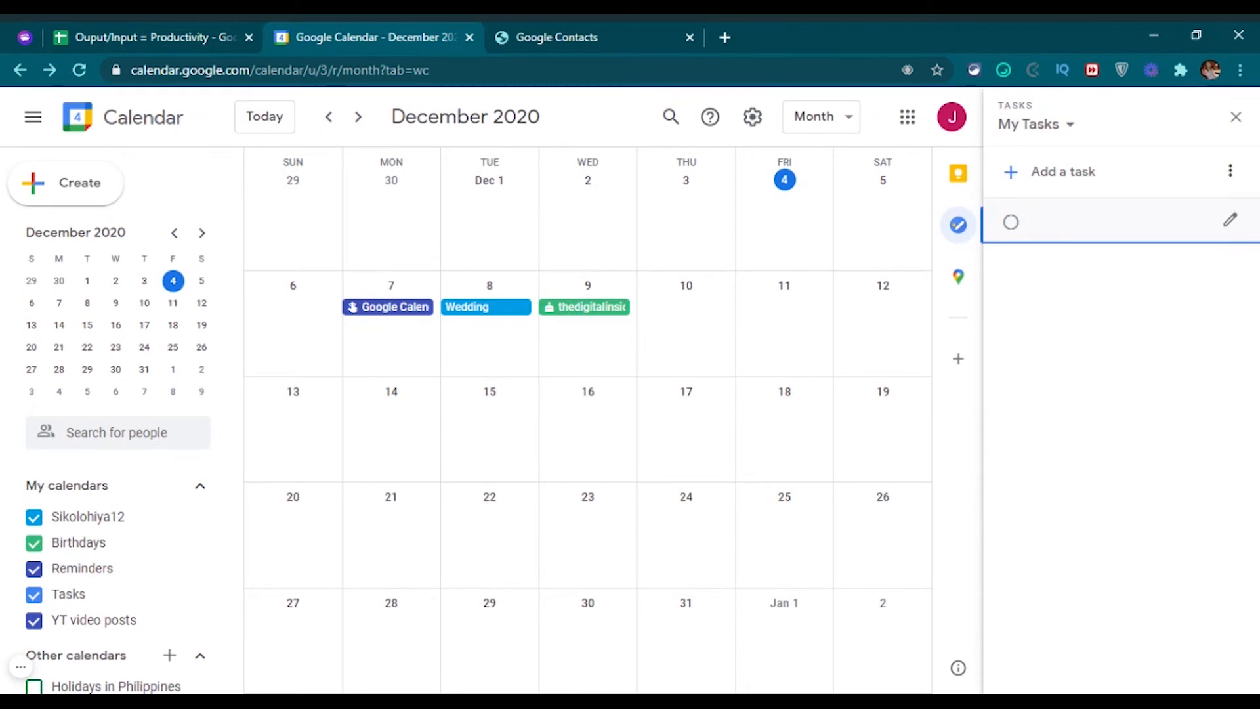
text(respond to subscriber's)
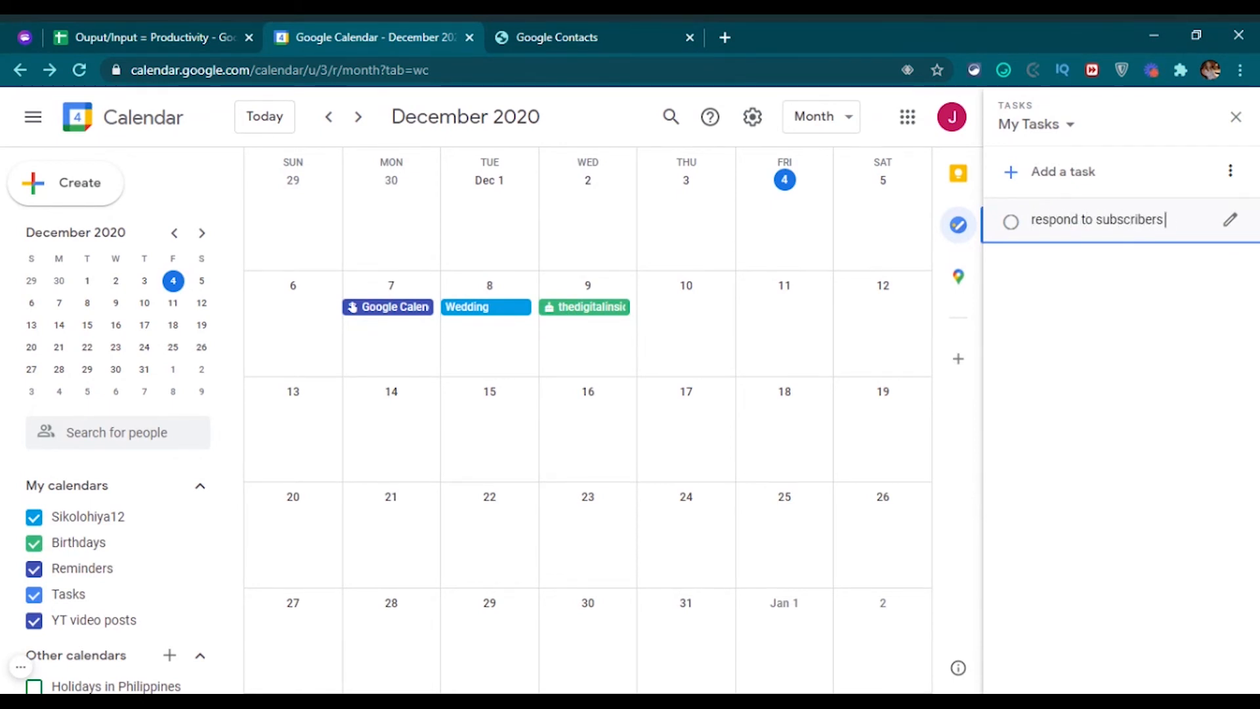
text( comments on yt)
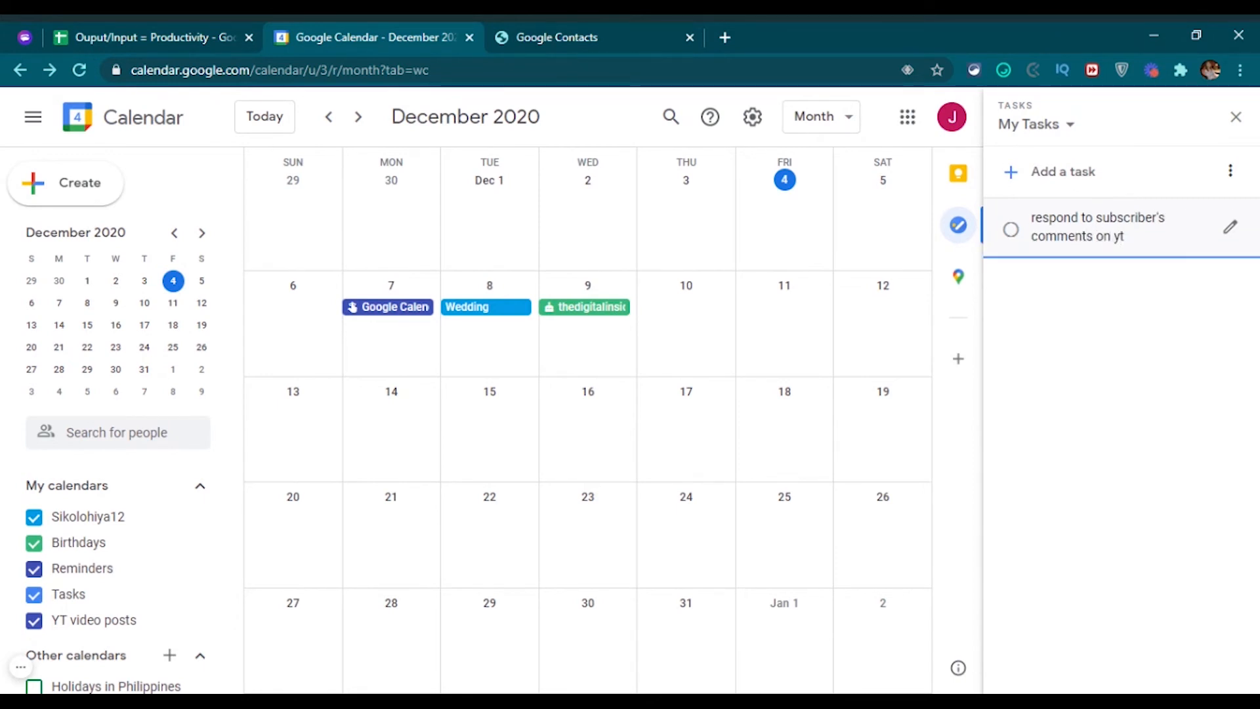
Keep the task in My Tasks and set its due date to December 5.
click(1231, 227)
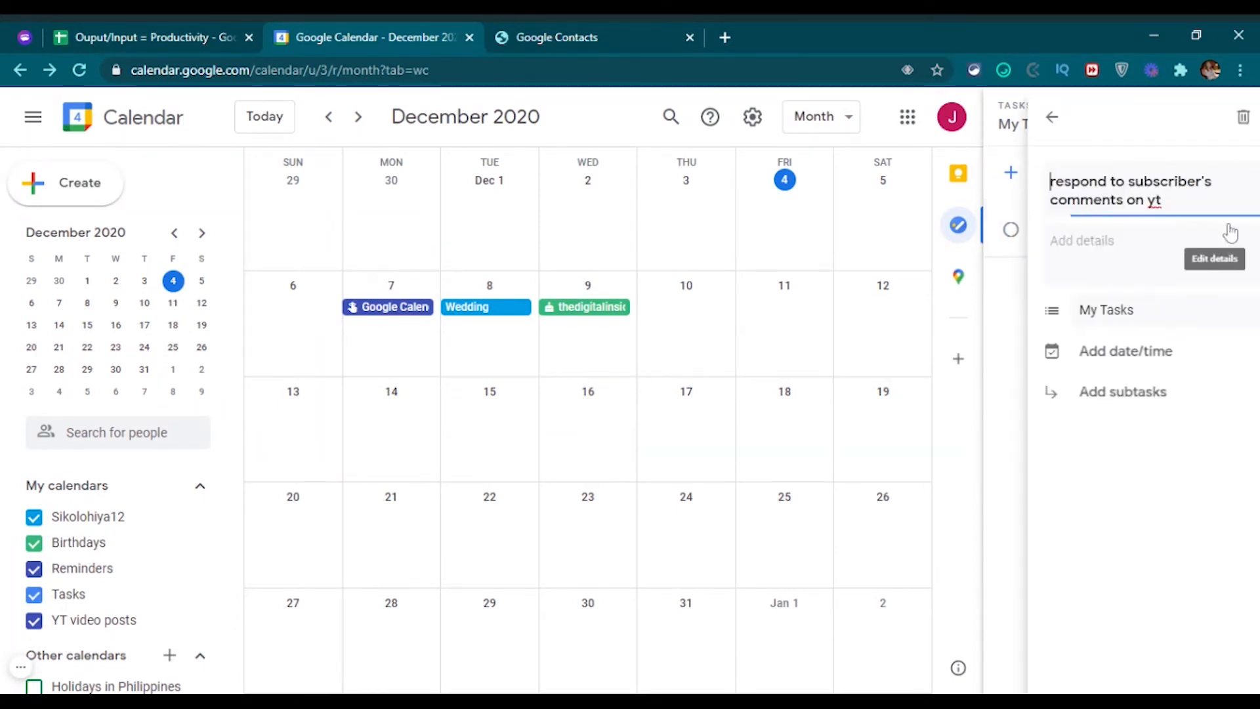
click(1116, 248)
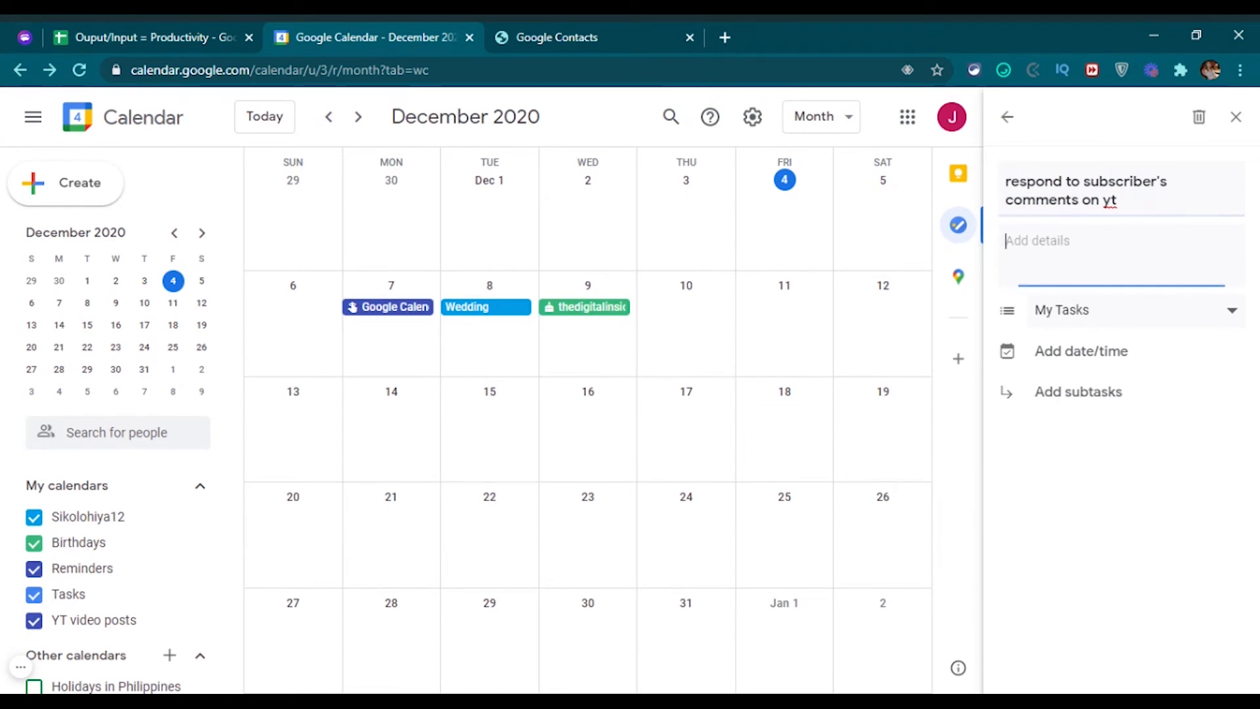
click(1222, 314)
click(1212, 408)
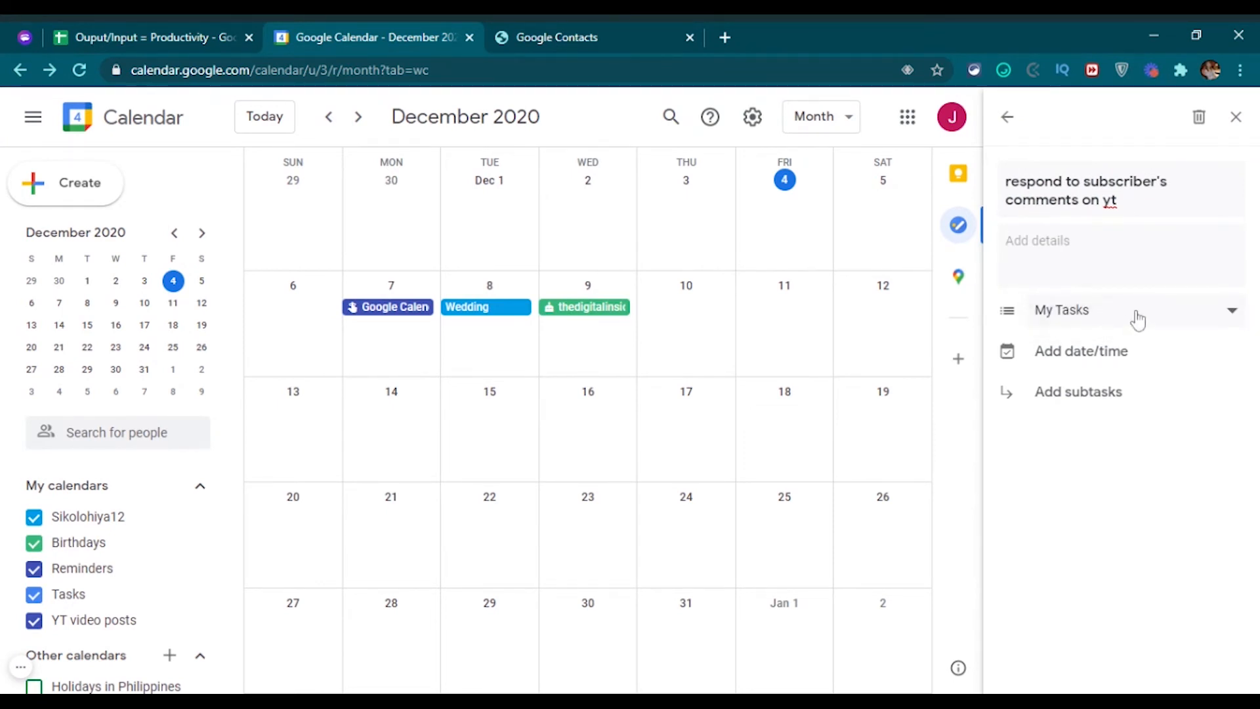
click(1082, 351)
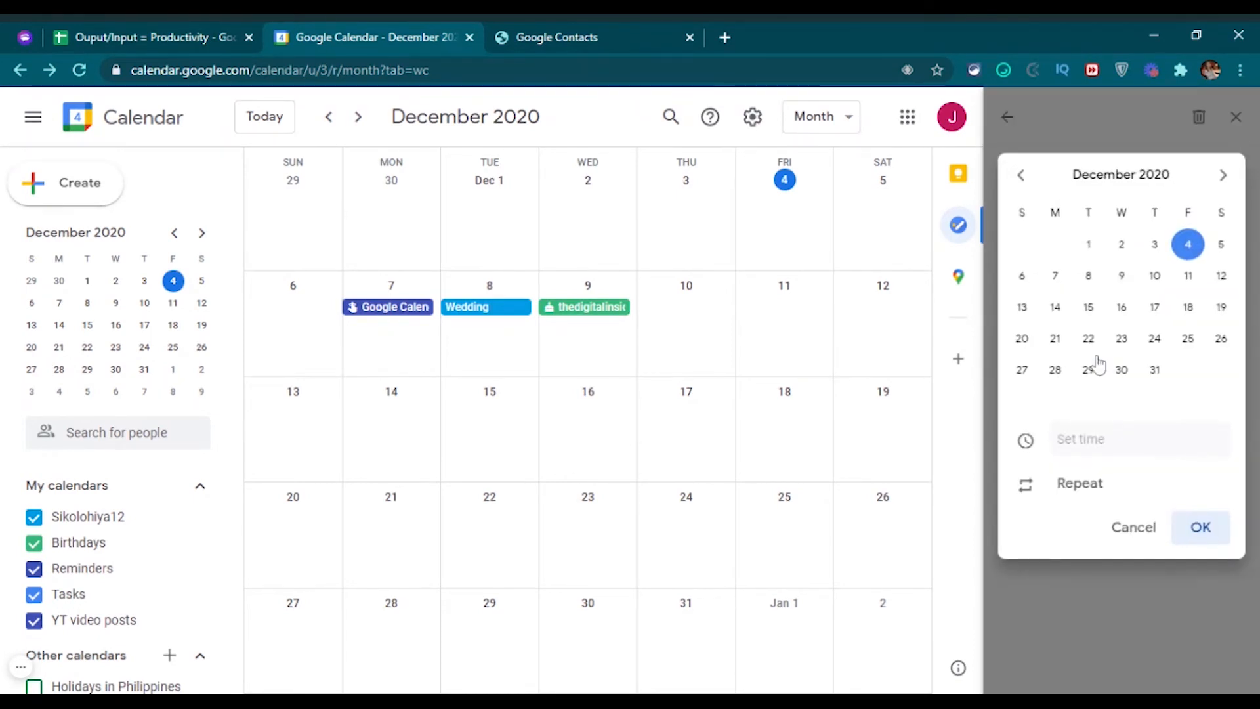
click(1221, 249)
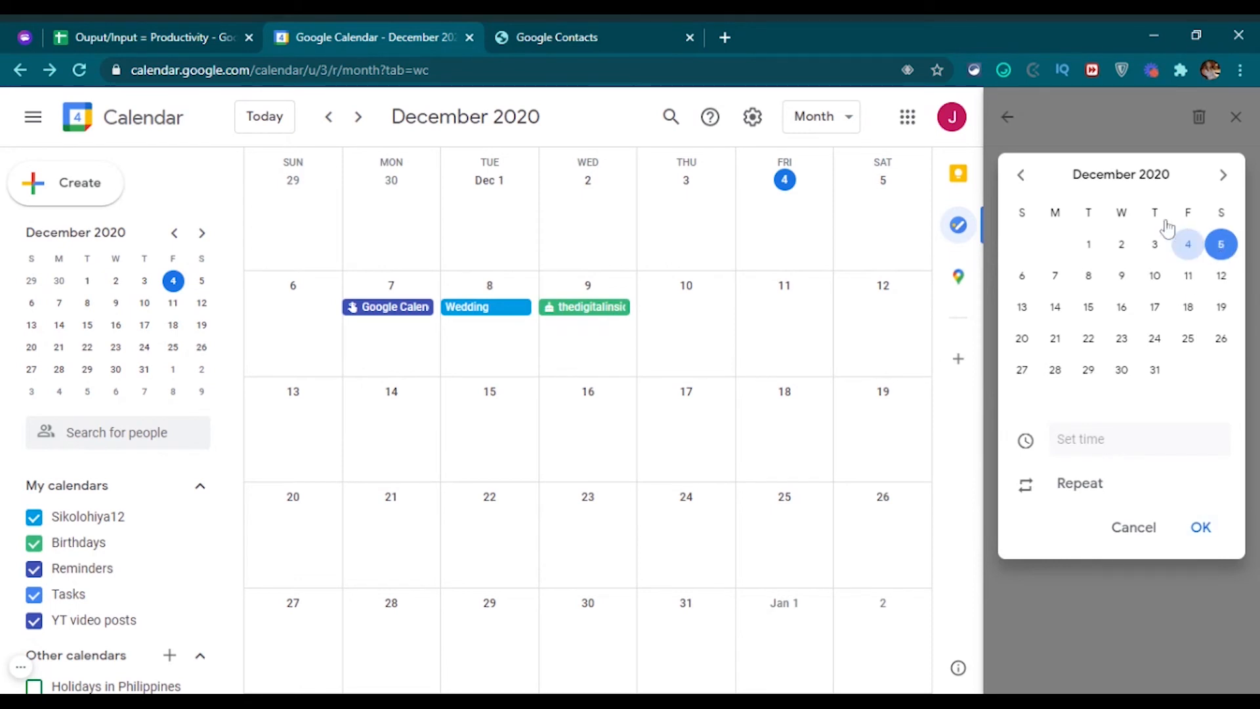
click(1080, 486)
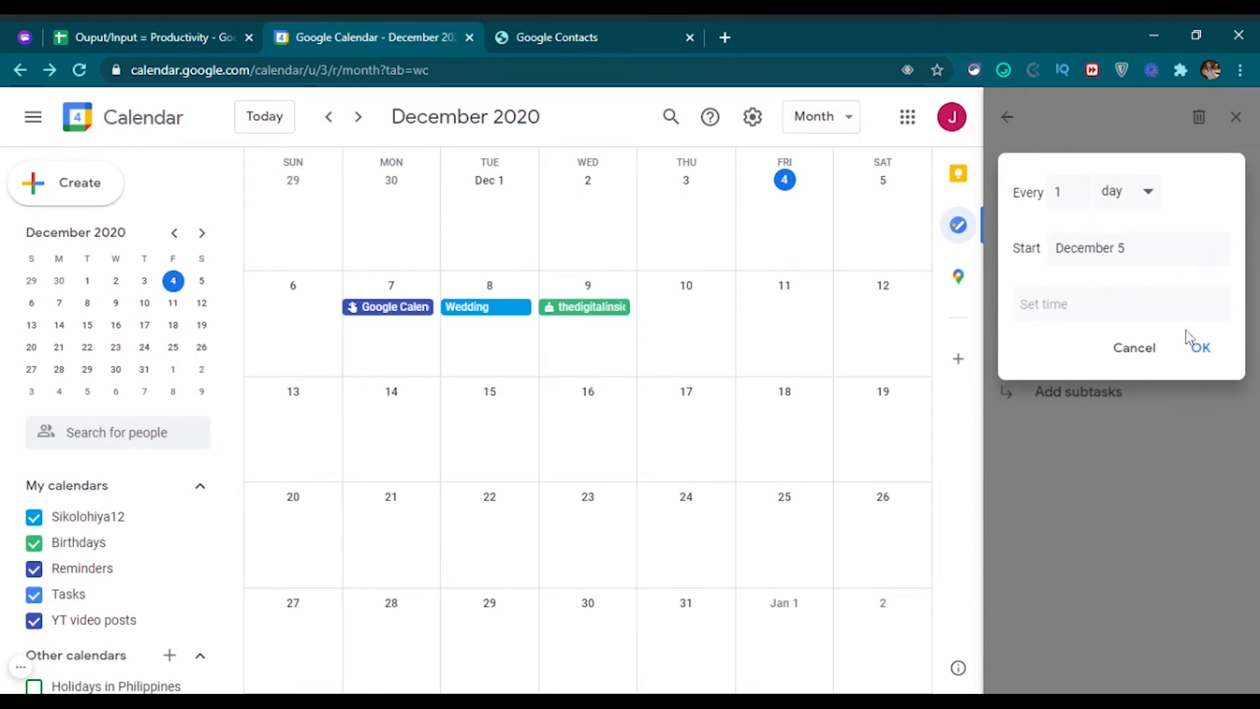
click(1146, 356)
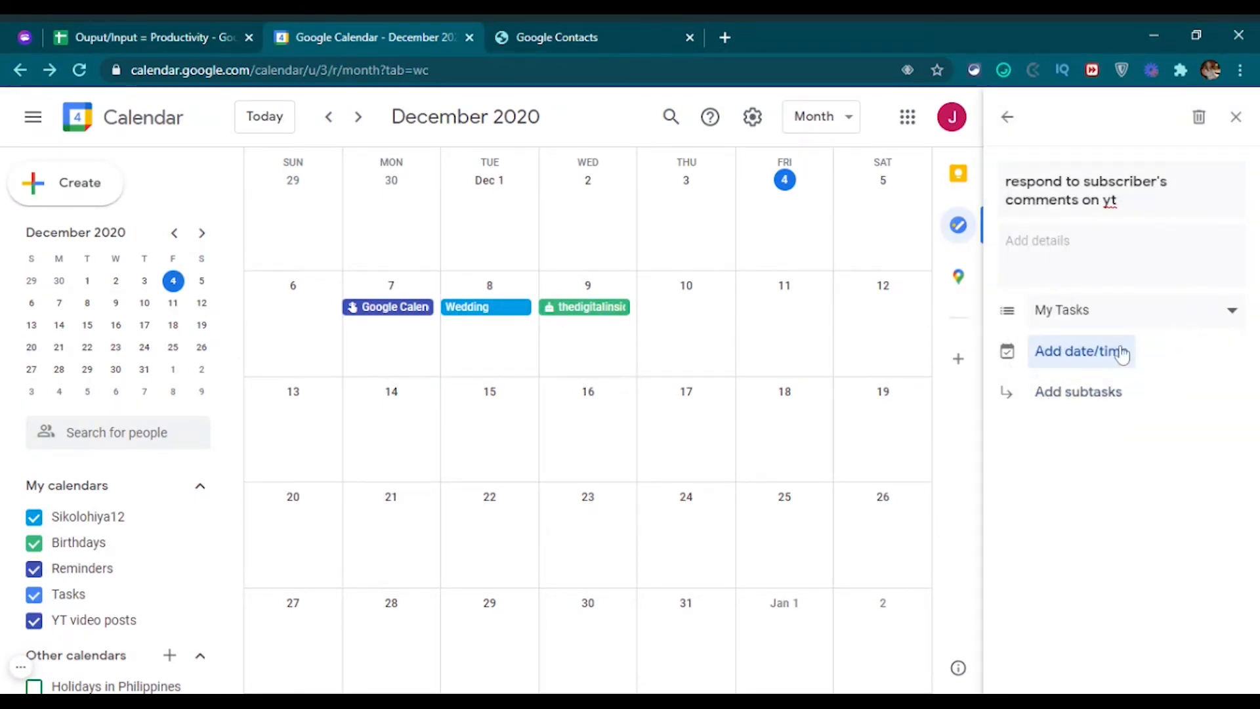
click(1122, 358)
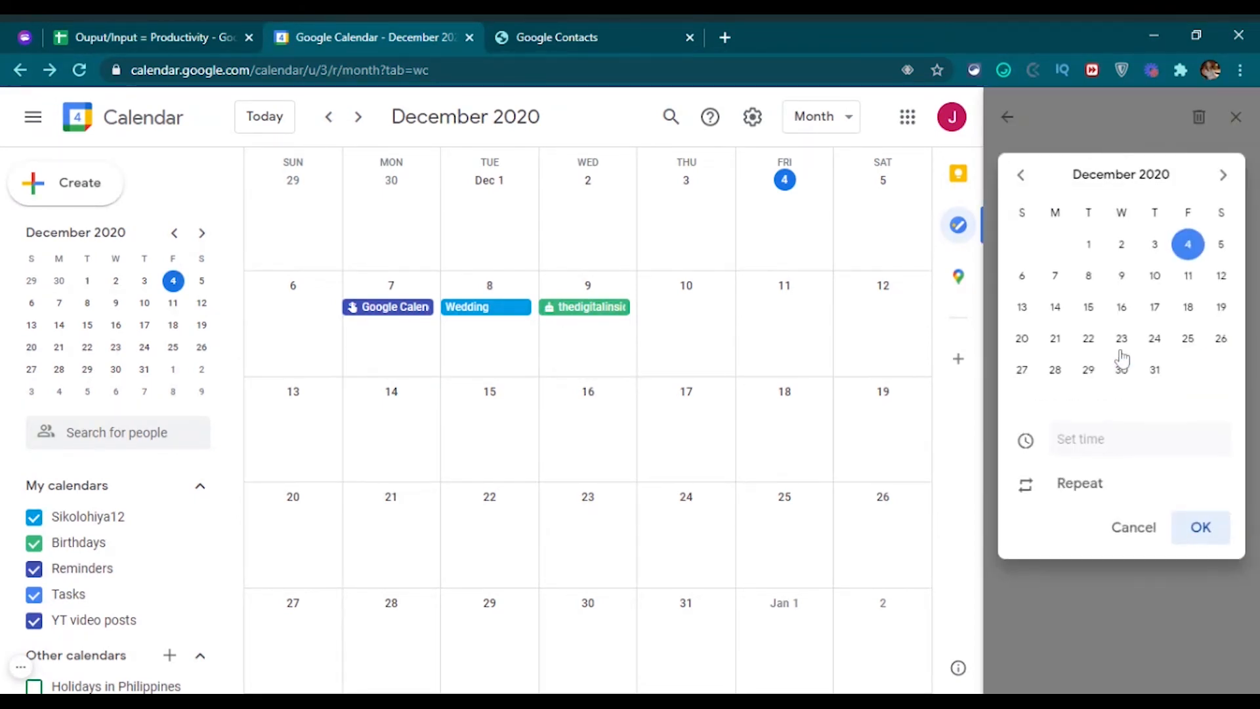
click(1223, 249)
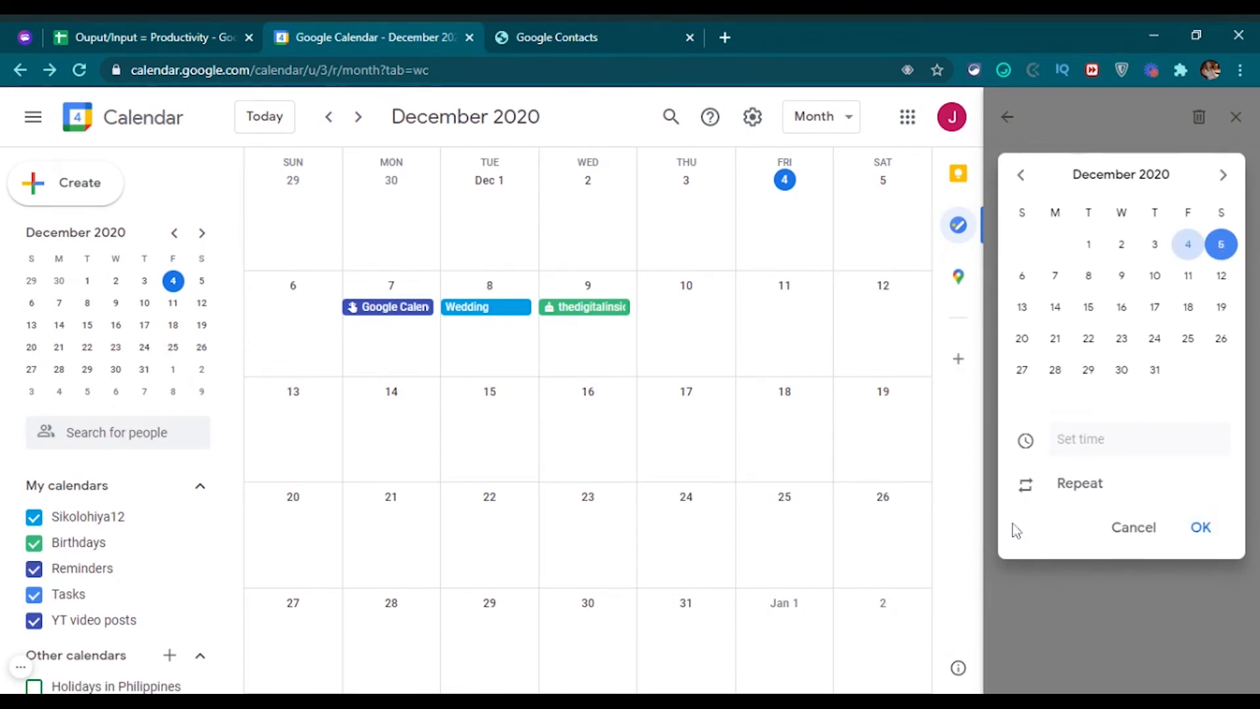
click(1201, 529)
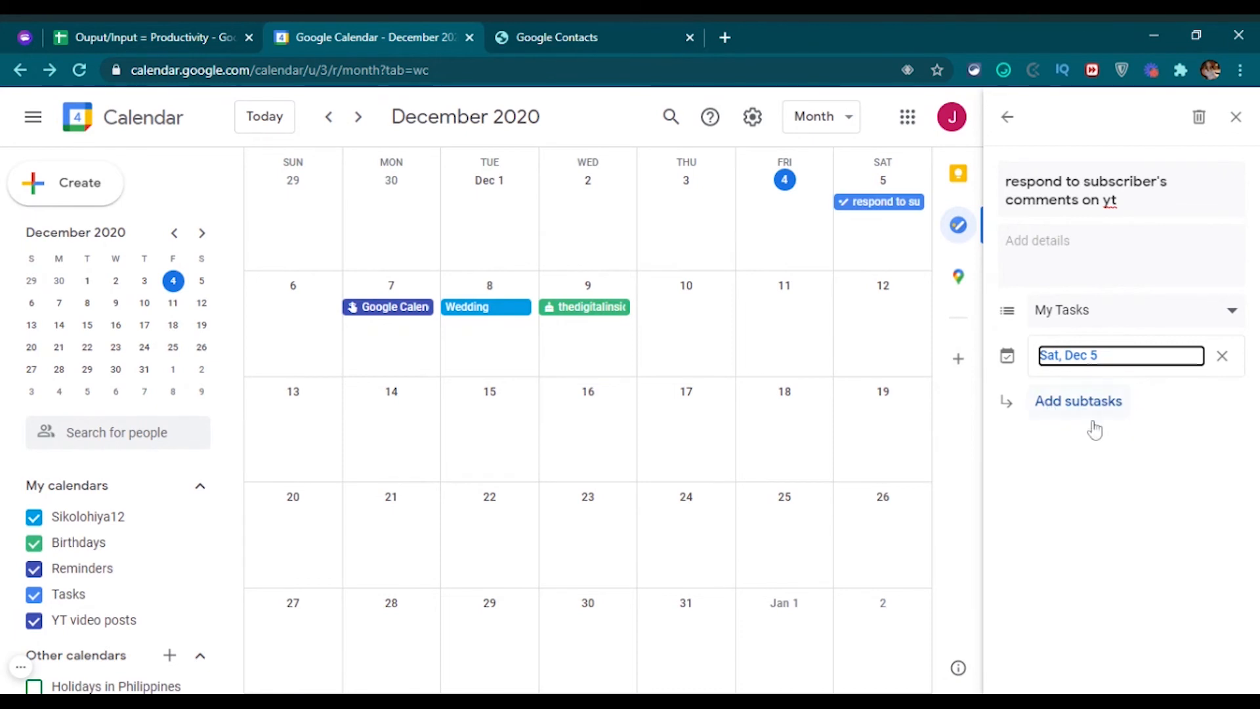
click(1093, 493)
Remove the empty subtask and return to the task list.
click(1080, 413)
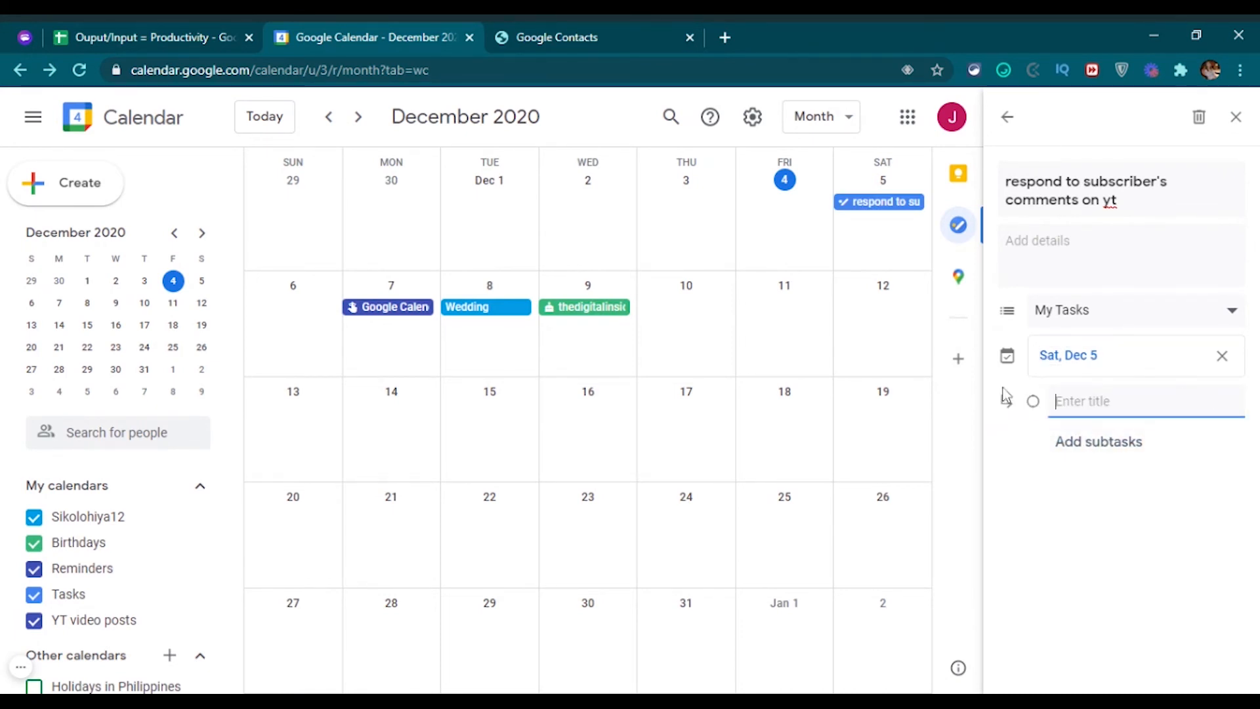
click(1037, 508)
click(1035, 401)
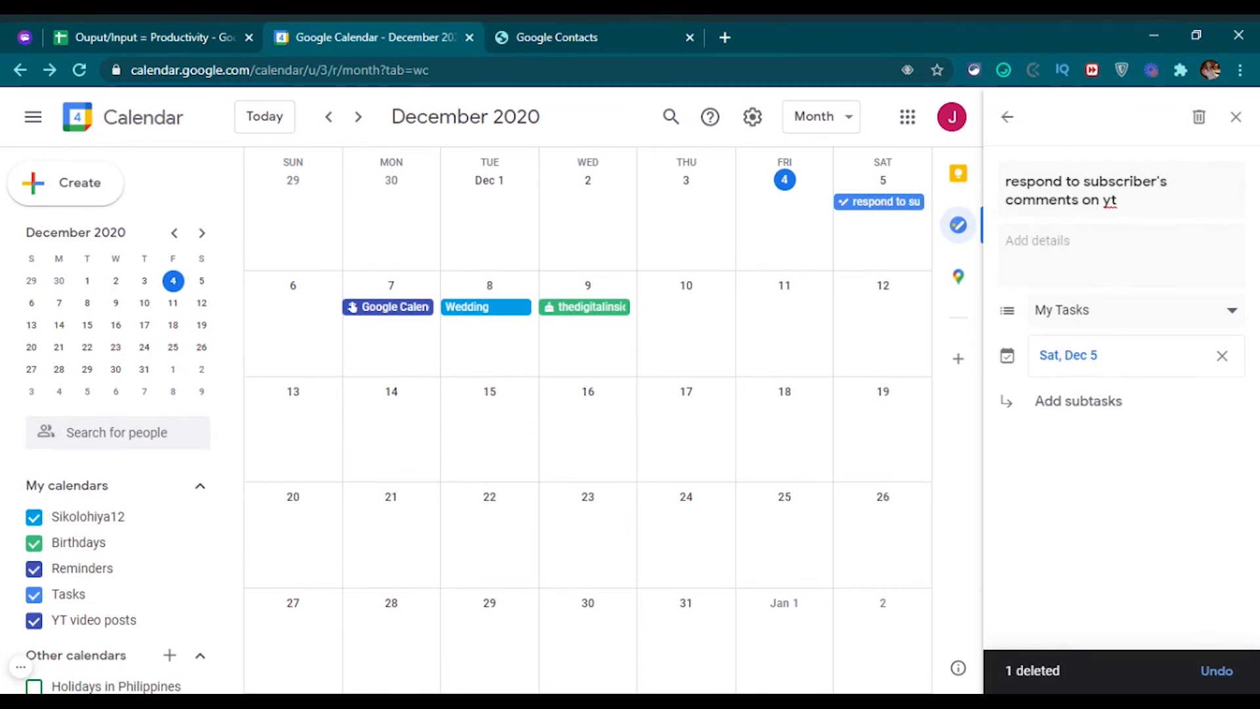
click(1008, 116)
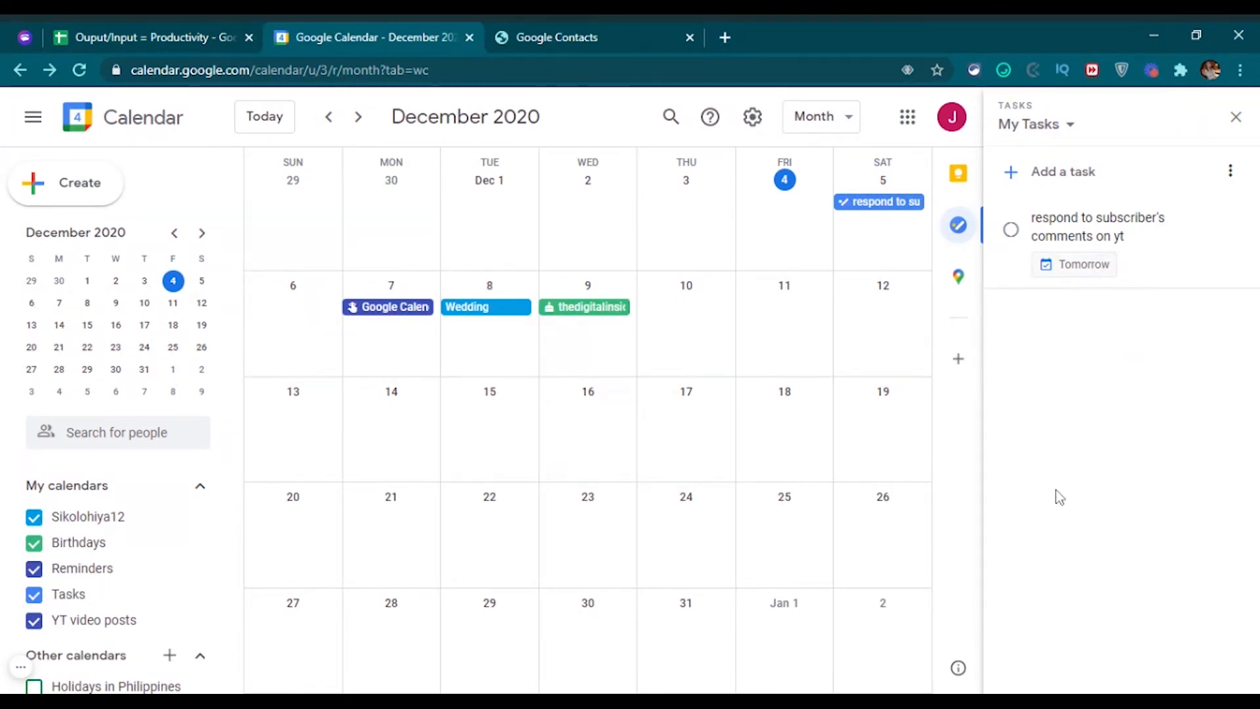
Reload the calendar and mark the Dec 5 subscriber-comments task complete.
click(80, 70)
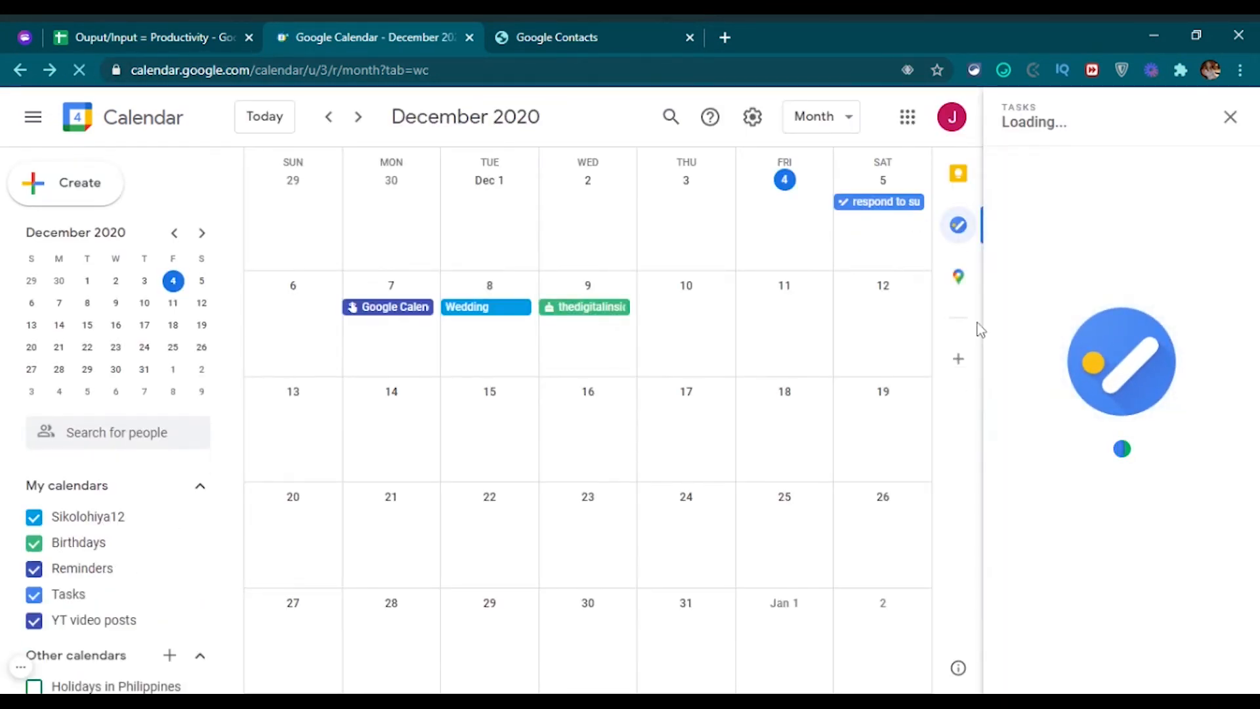
click(879, 203)
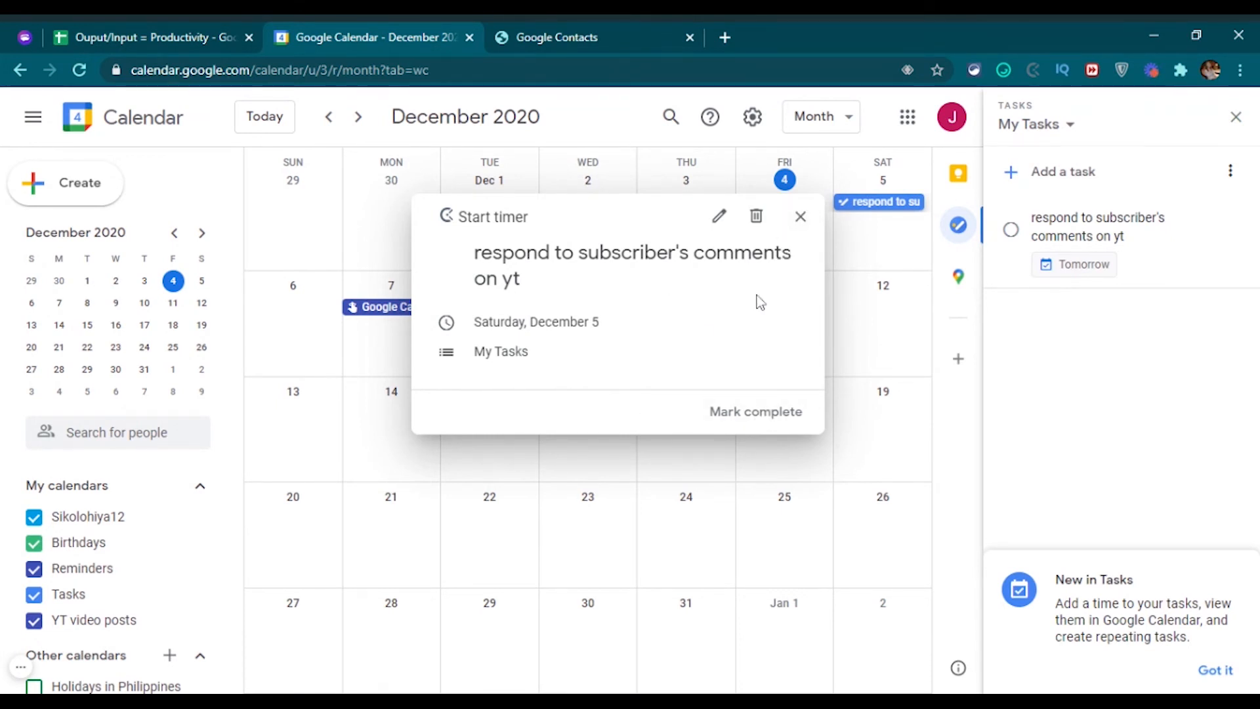
click(748, 420)
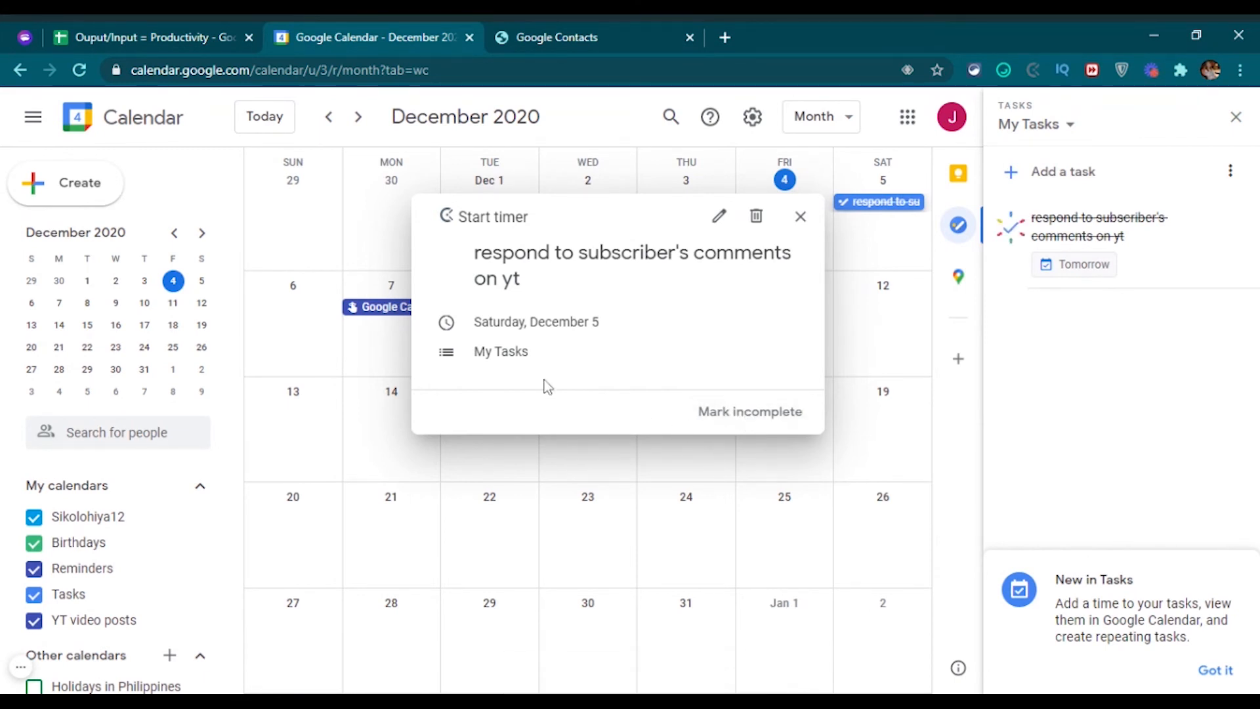
click(1216, 670)
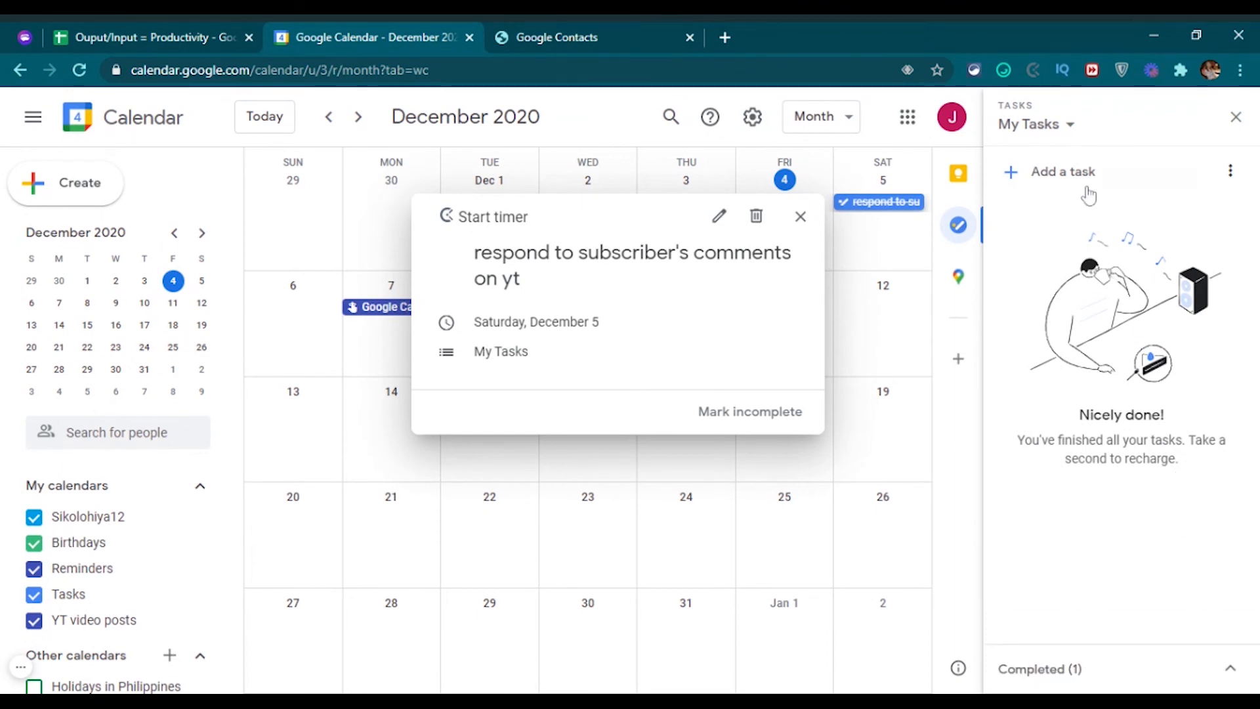
click(1236, 118)
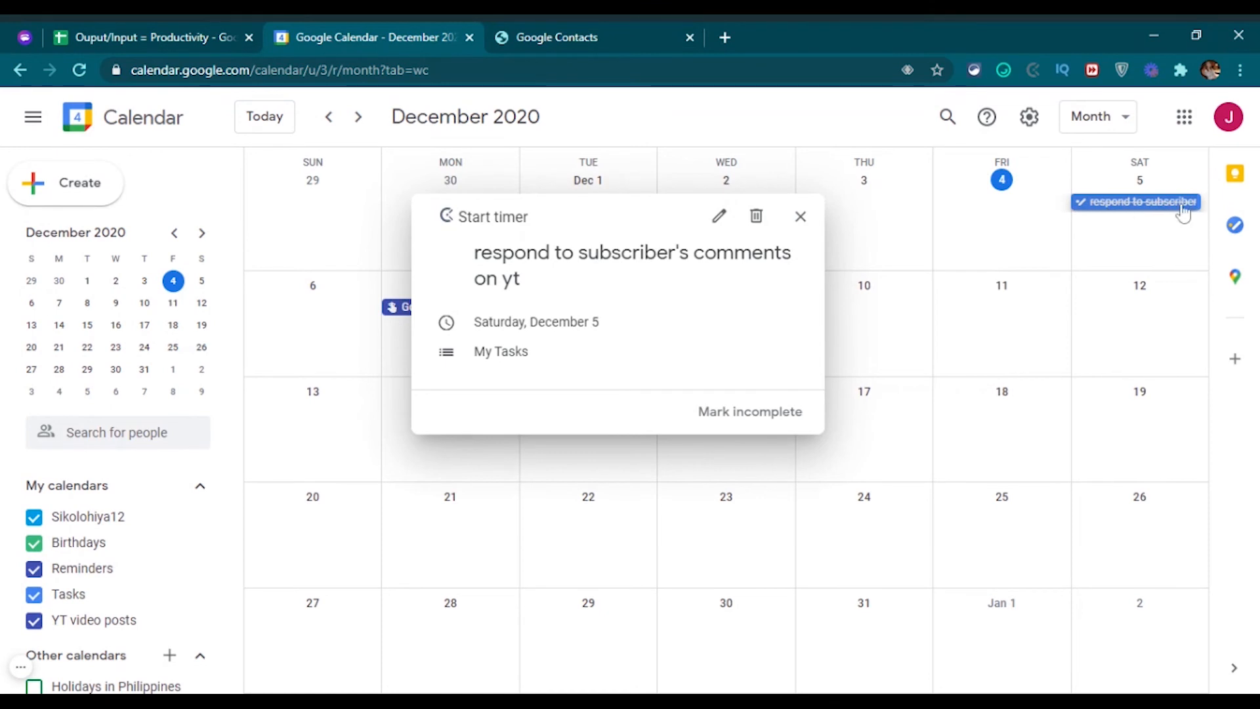
click(800, 218)
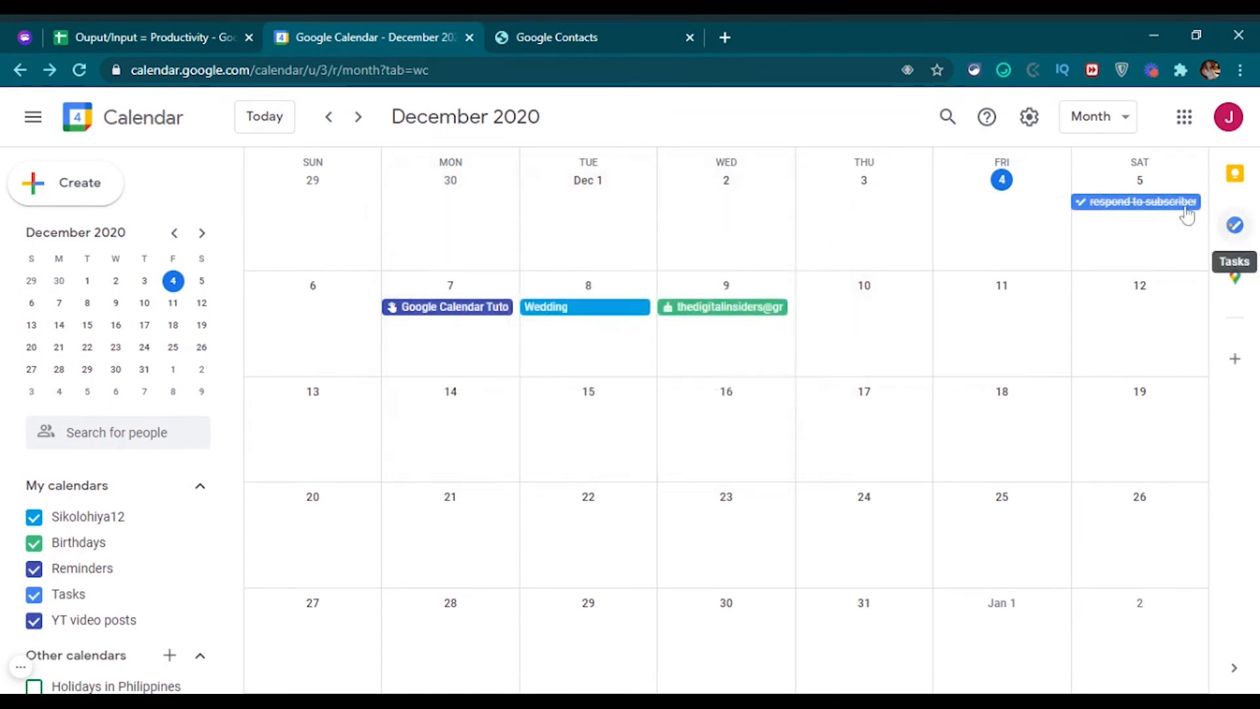
Review the Completed (1) list in the Tasks panel, then close the panel.
click(1235, 225)
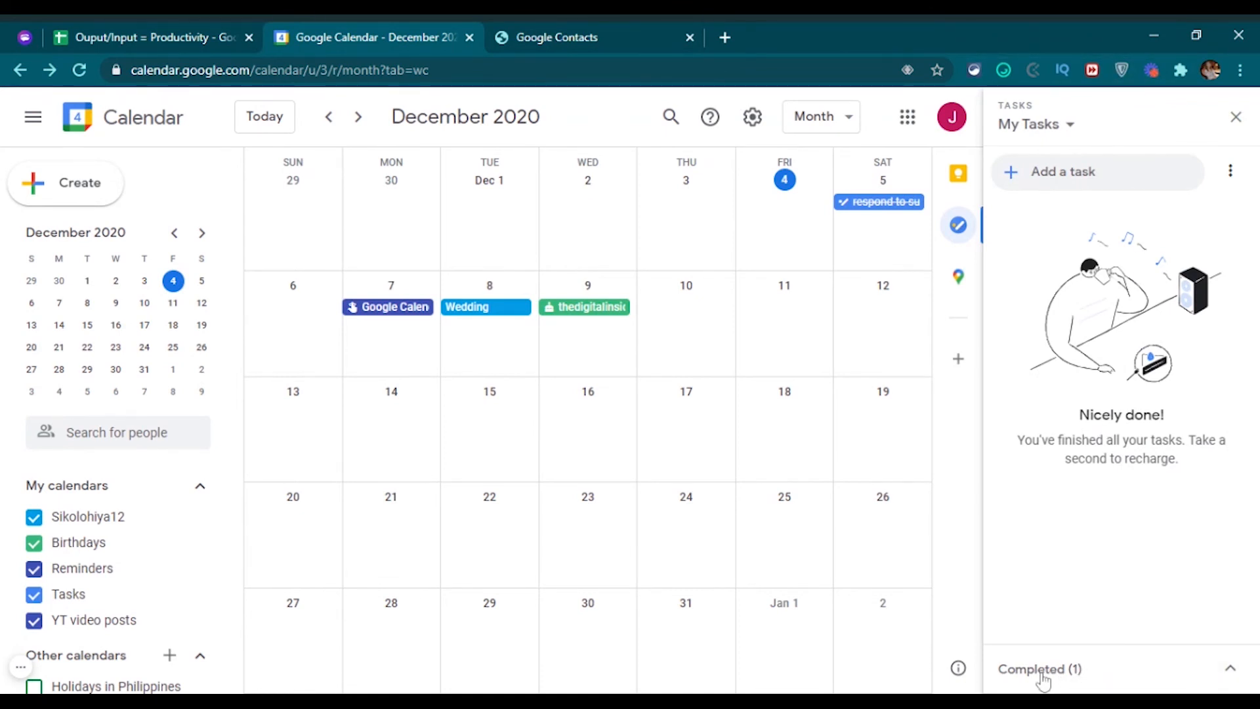
click(1230, 669)
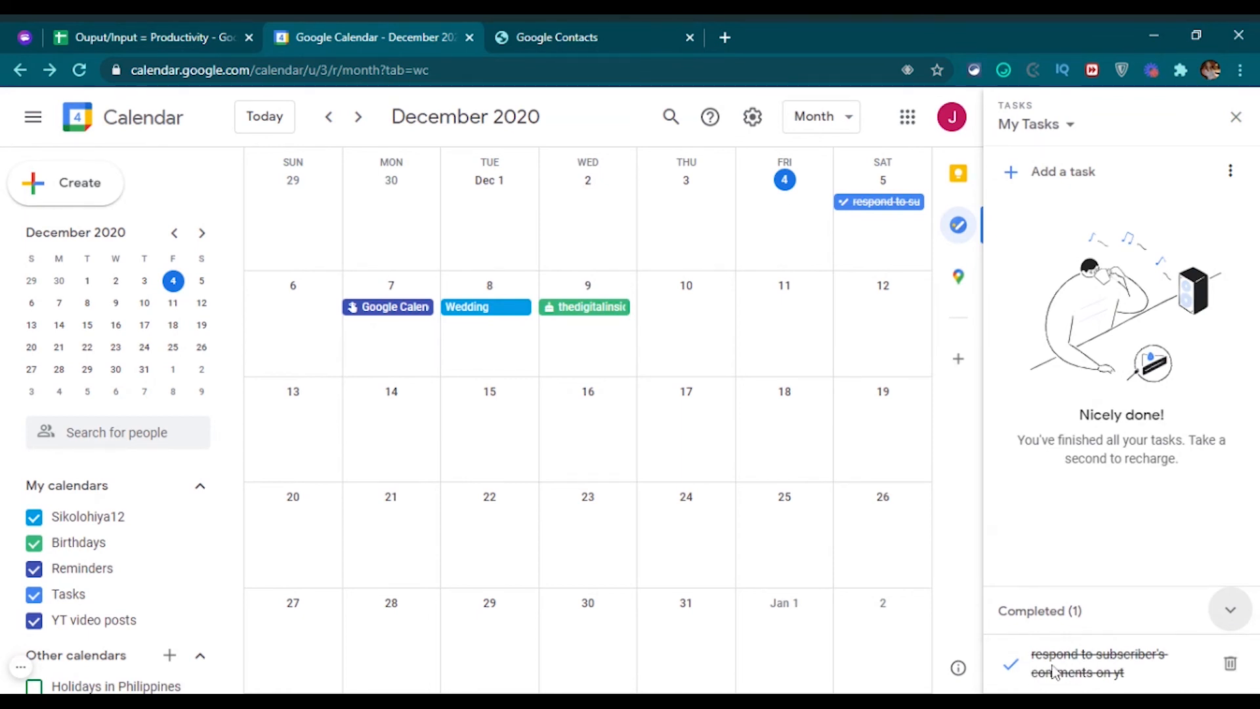
click(1230, 609)
click(1234, 119)
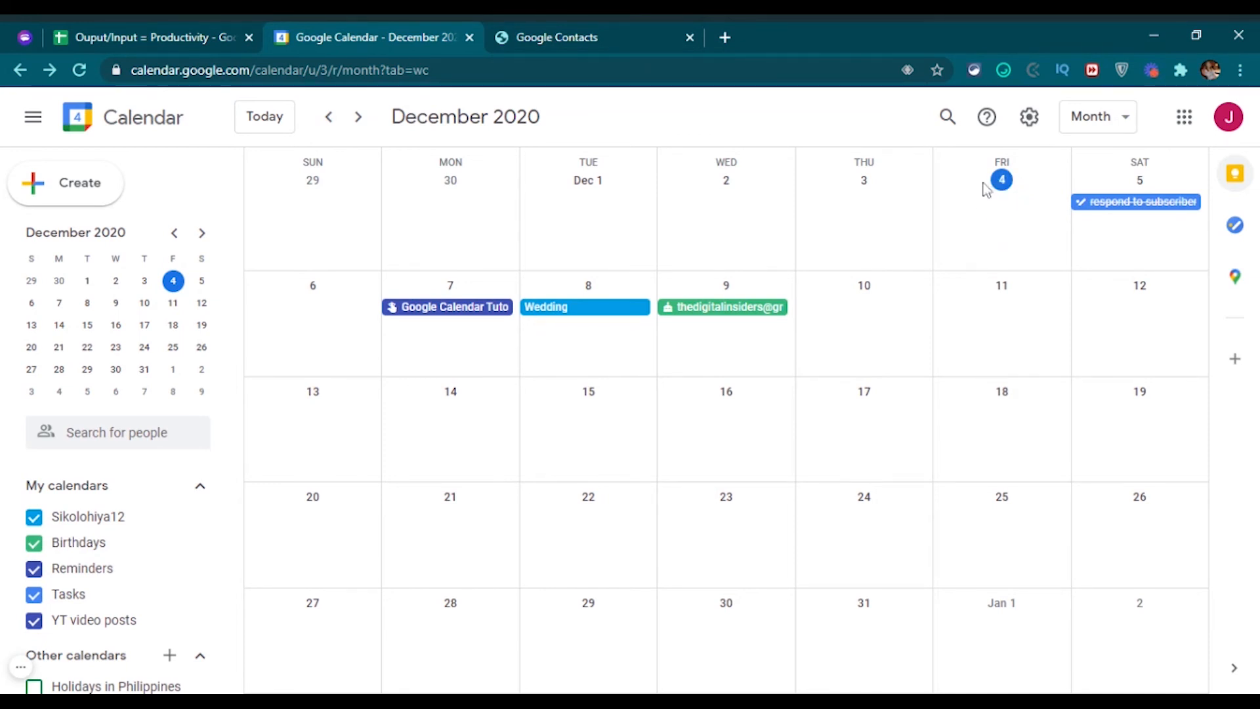
Create and save an all-day Dec 4 event titled 'Create YT vid for Google Cal'.
click(987, 226)
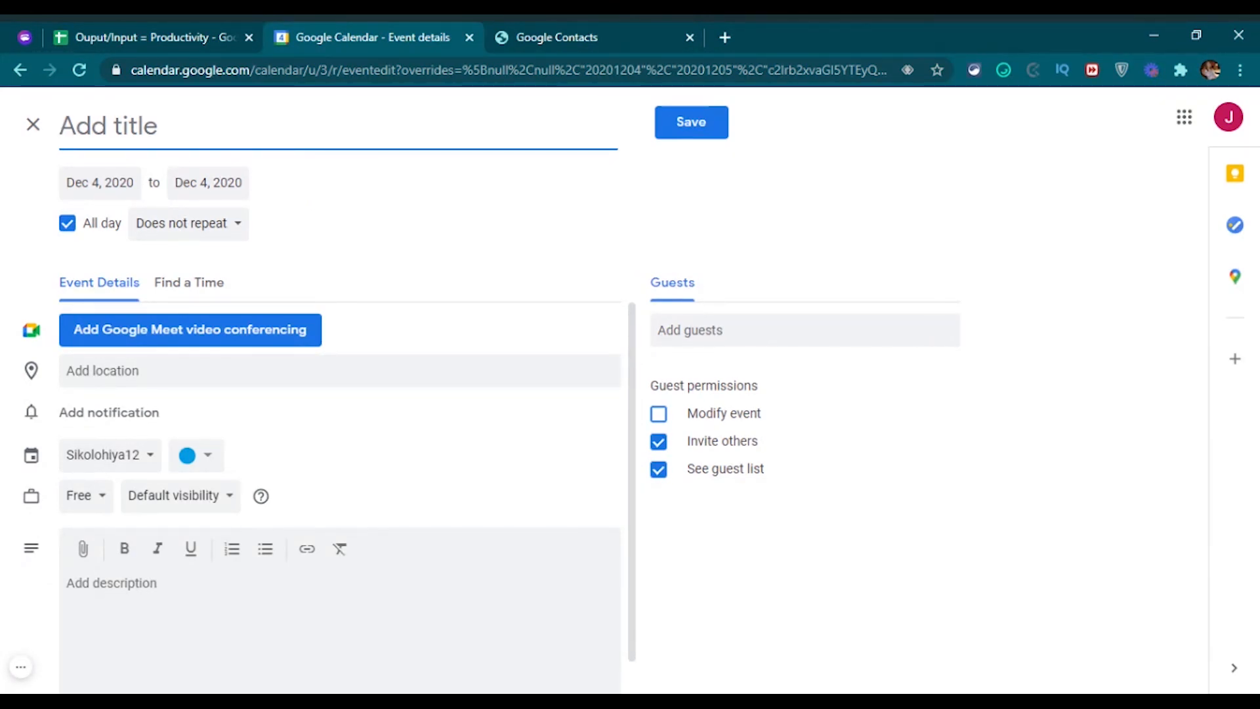
text(Create)
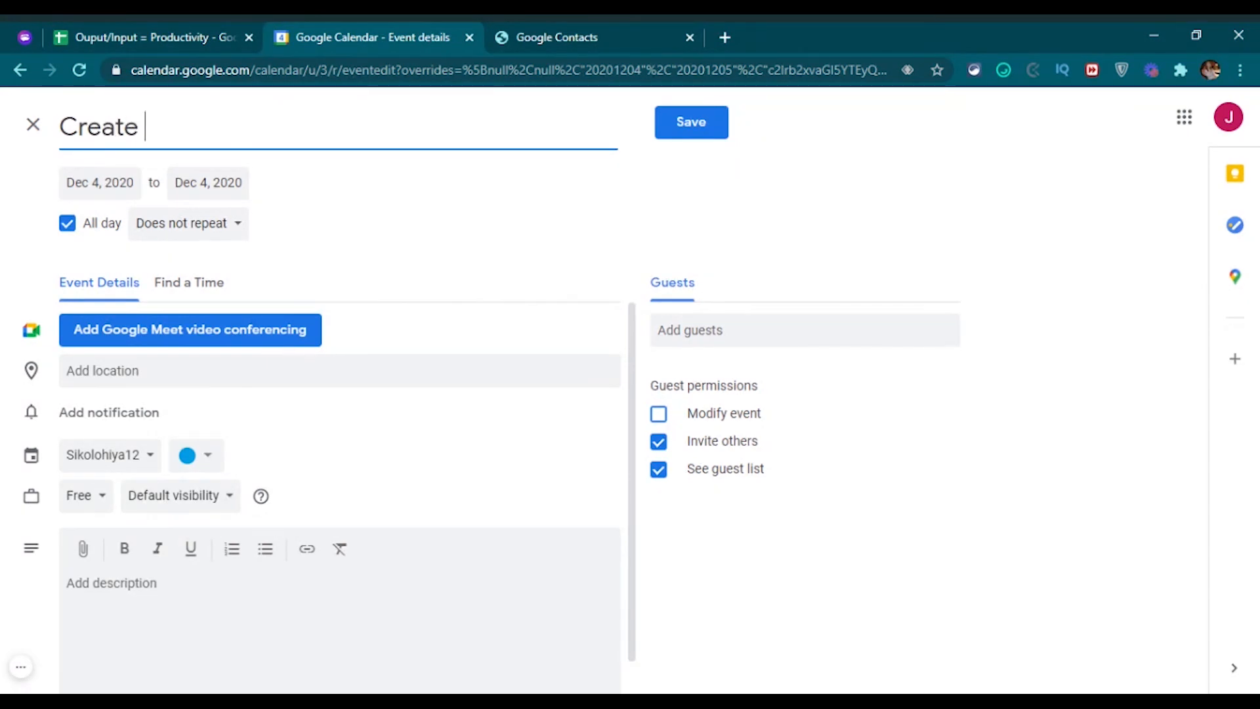
text( YT vid for )
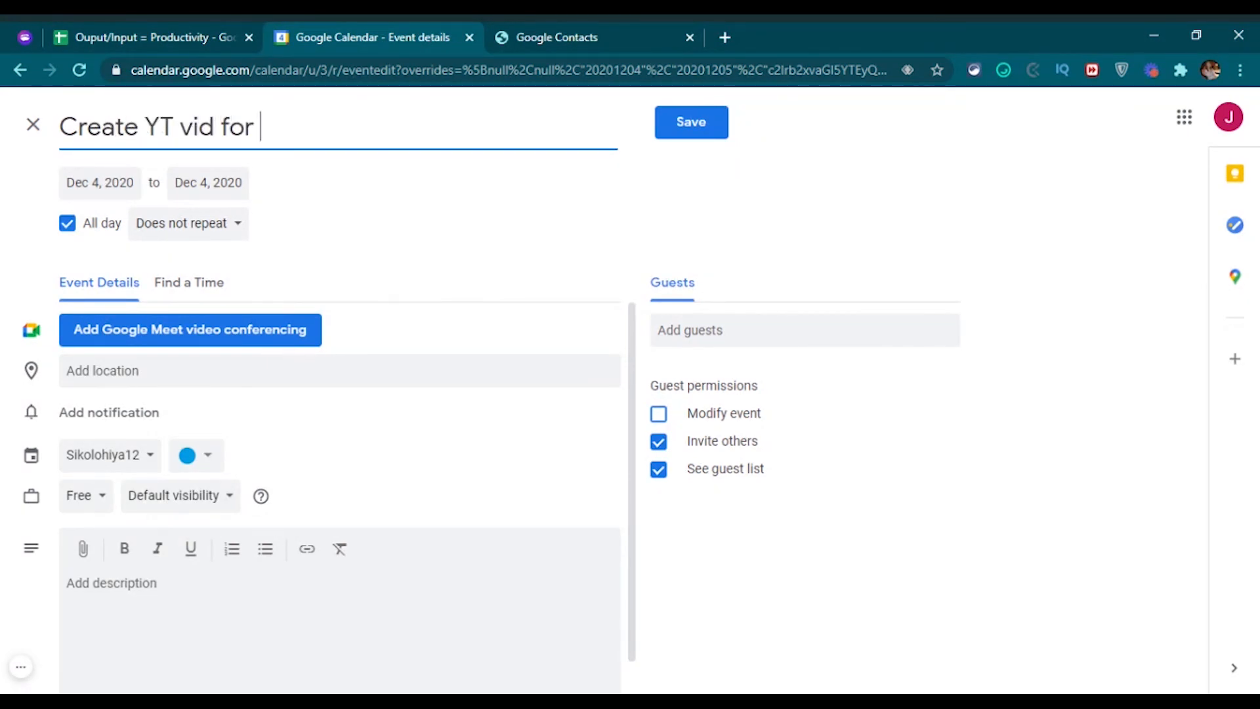
text(Goodl)
text(gle Cal)
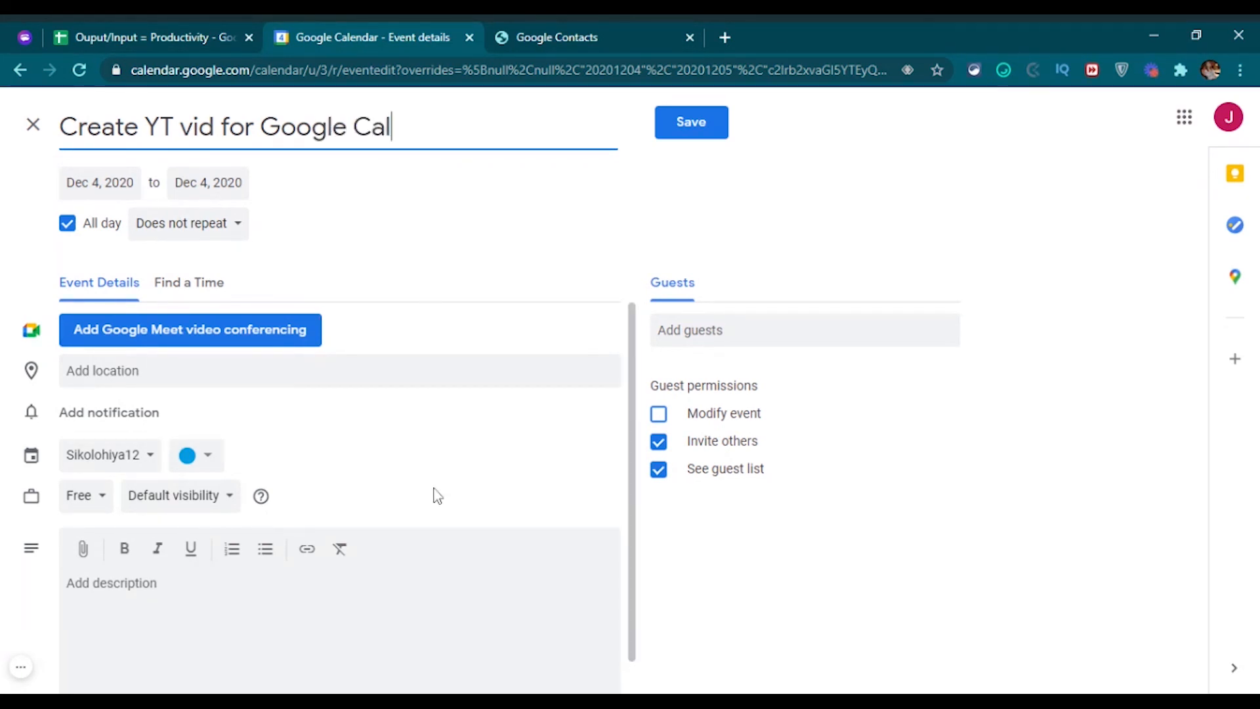
click(576, 202)
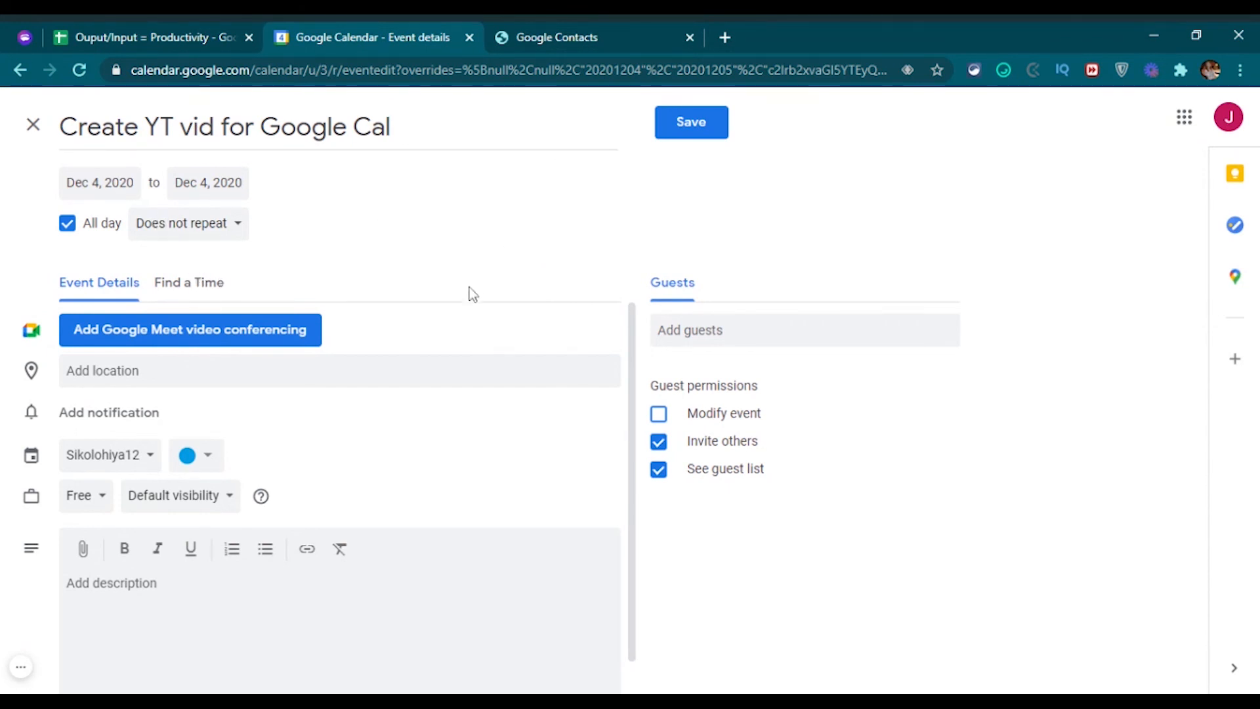
scroll(459, 496, down, 1)
click(710, 126)
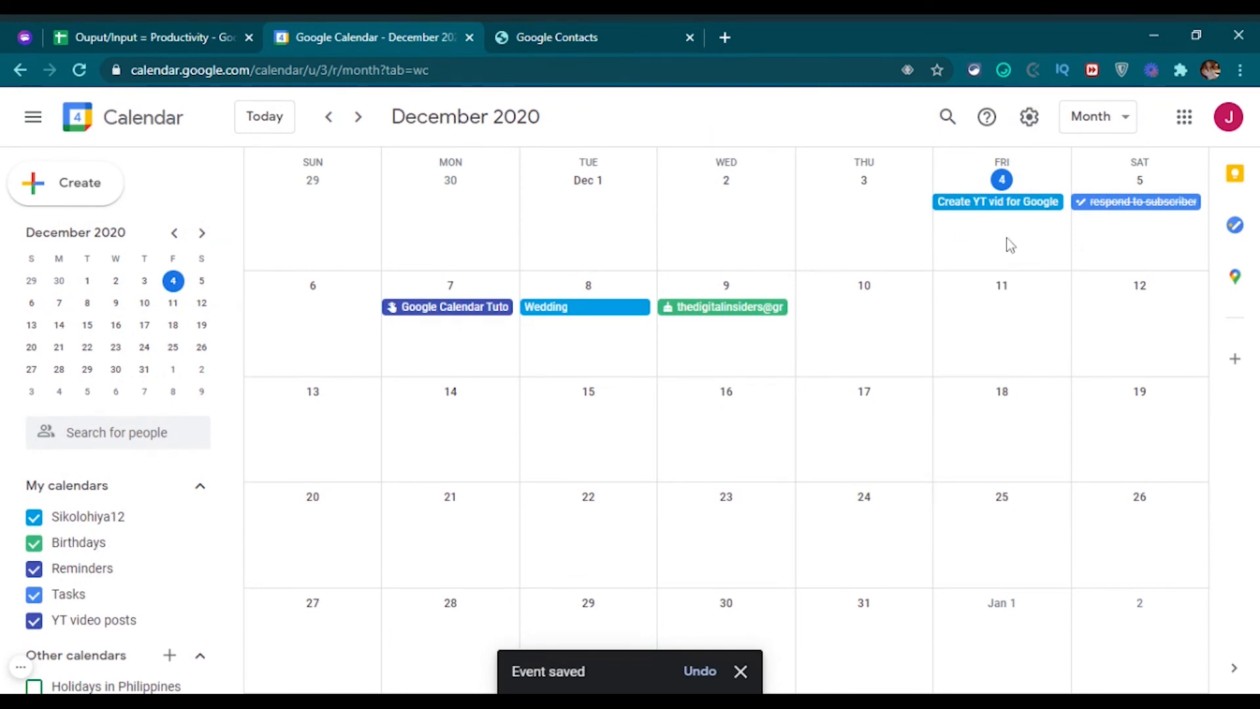
Discard the accidental new Dec 4 event and reopen the YT vid event for full editing.
click(1010, 245)
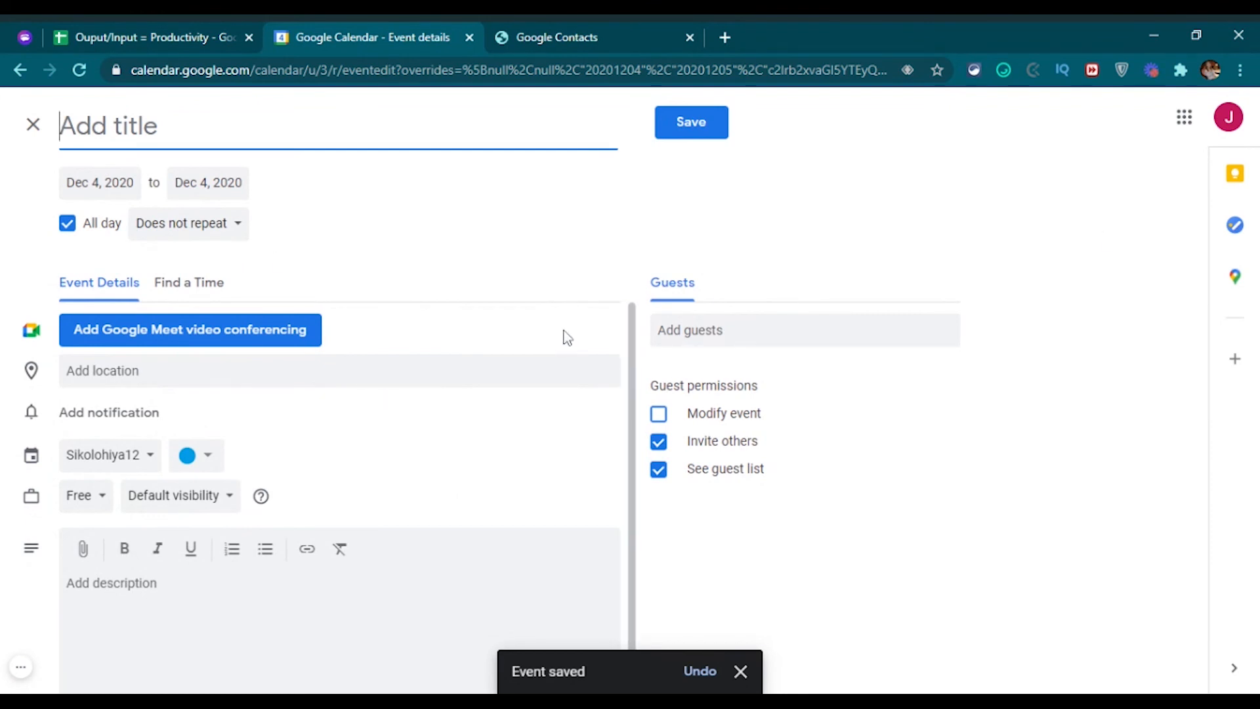
click(32, 124)
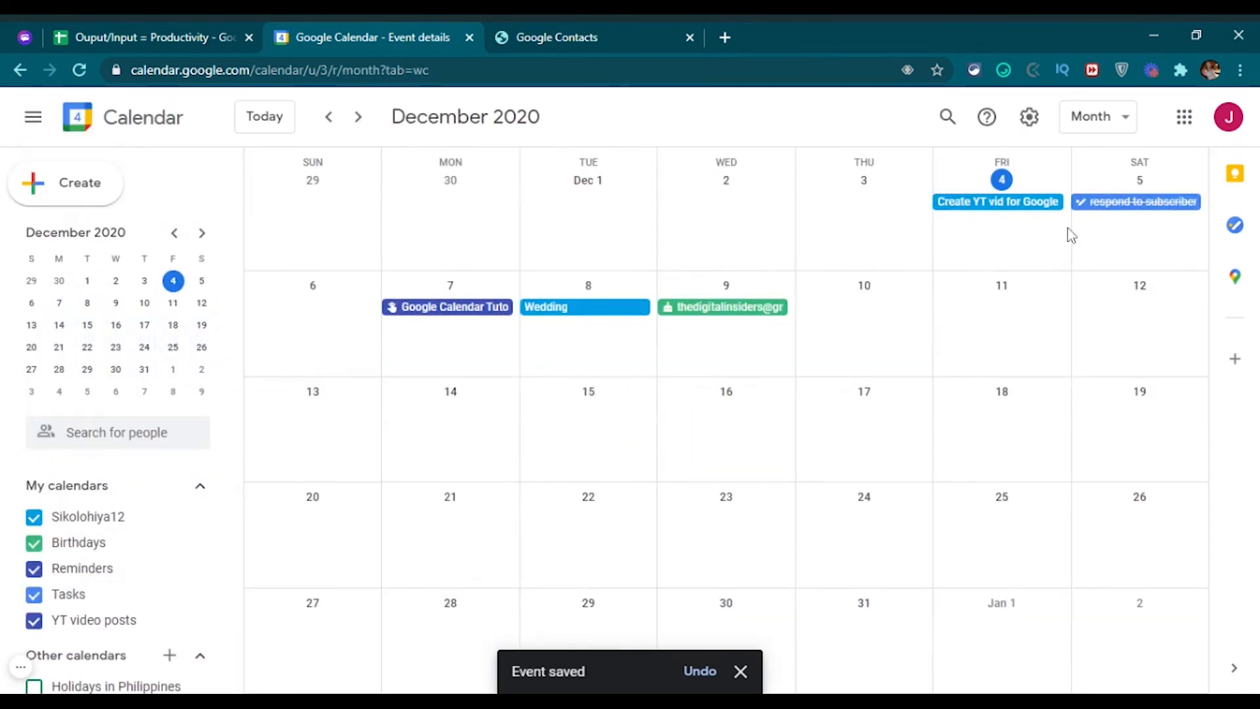
click(958, 205)
click(901, 216)
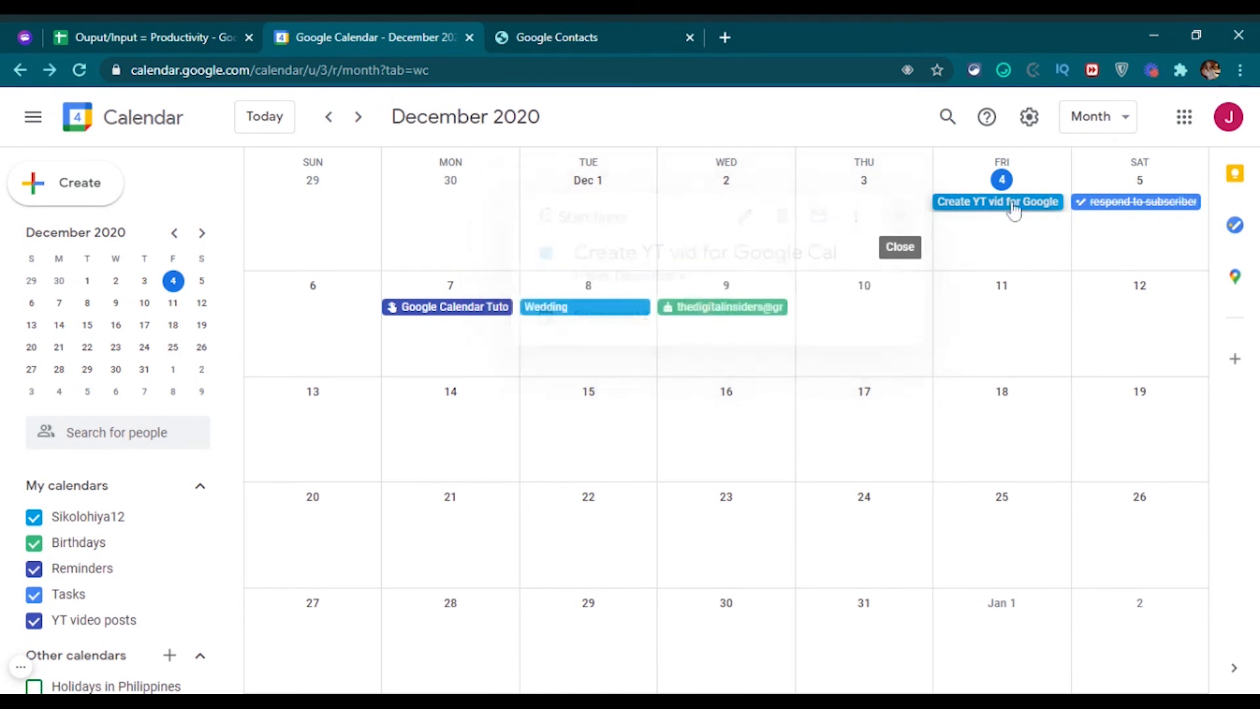
double_click(1014, 208)
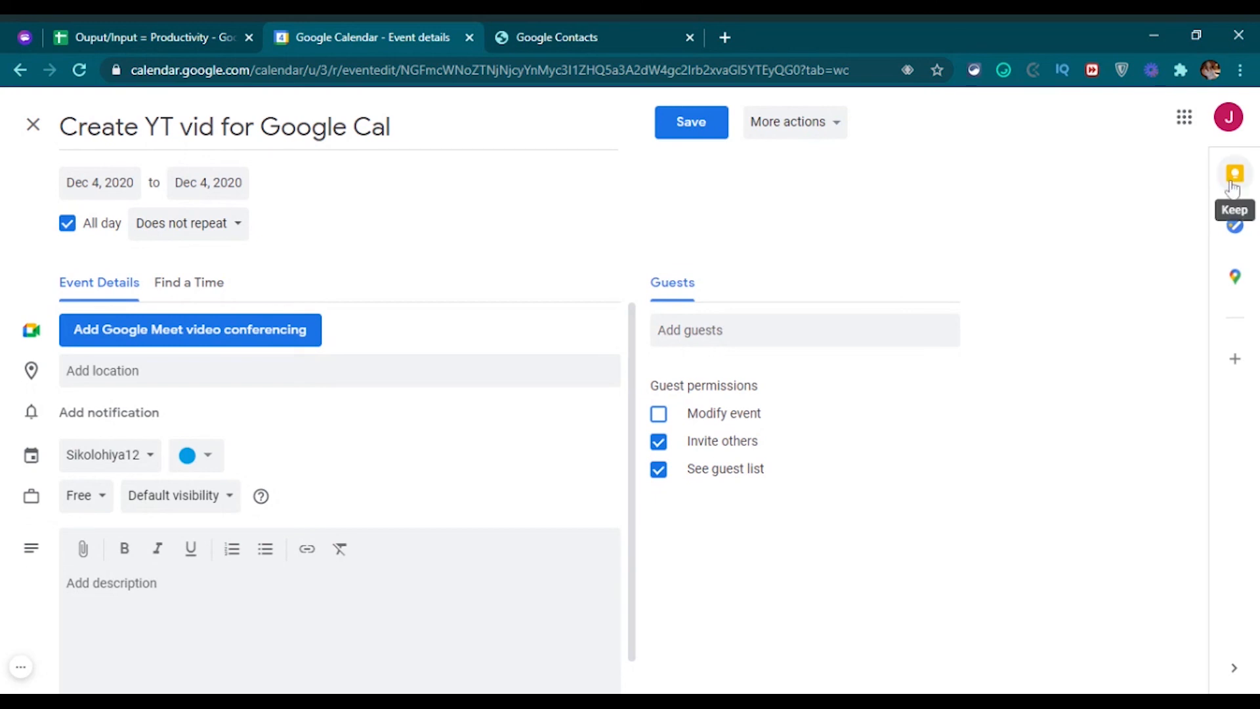
Attach a Keep note titled 'Google Cal' reading 'congrats, self! done with your basic tuts!' to the Dec 4 event.
click(1236, 176)
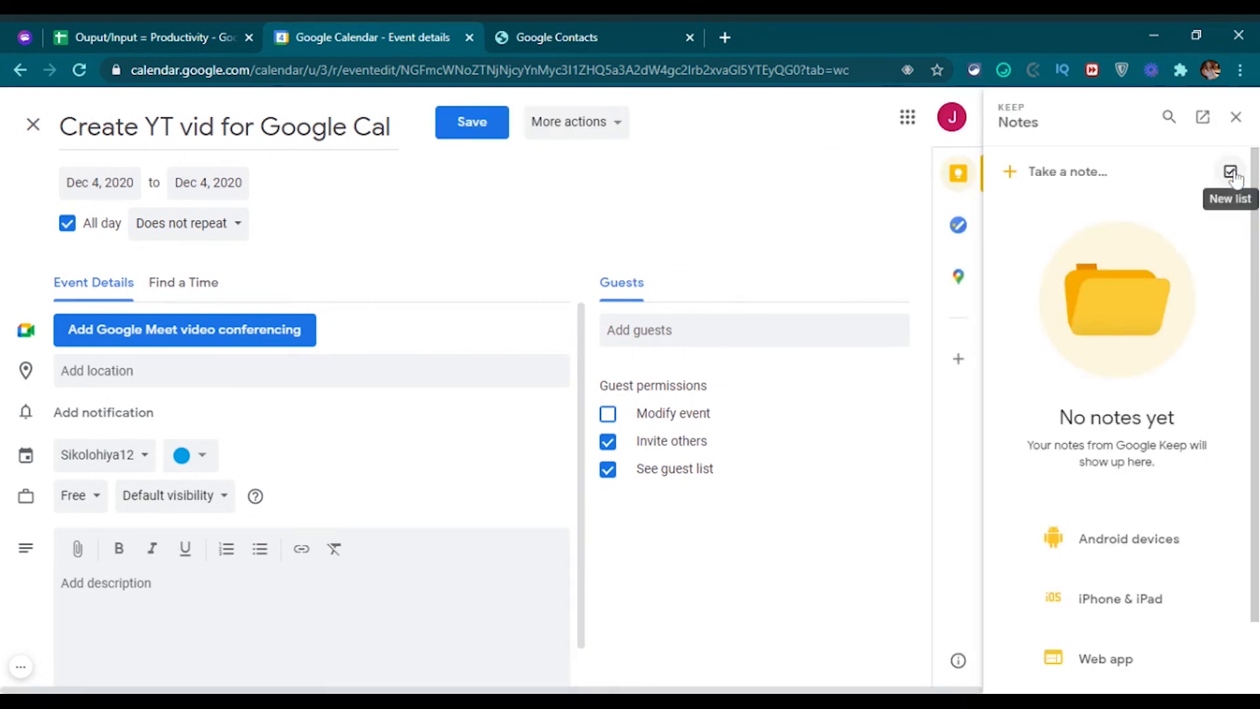
click(1056, 175)
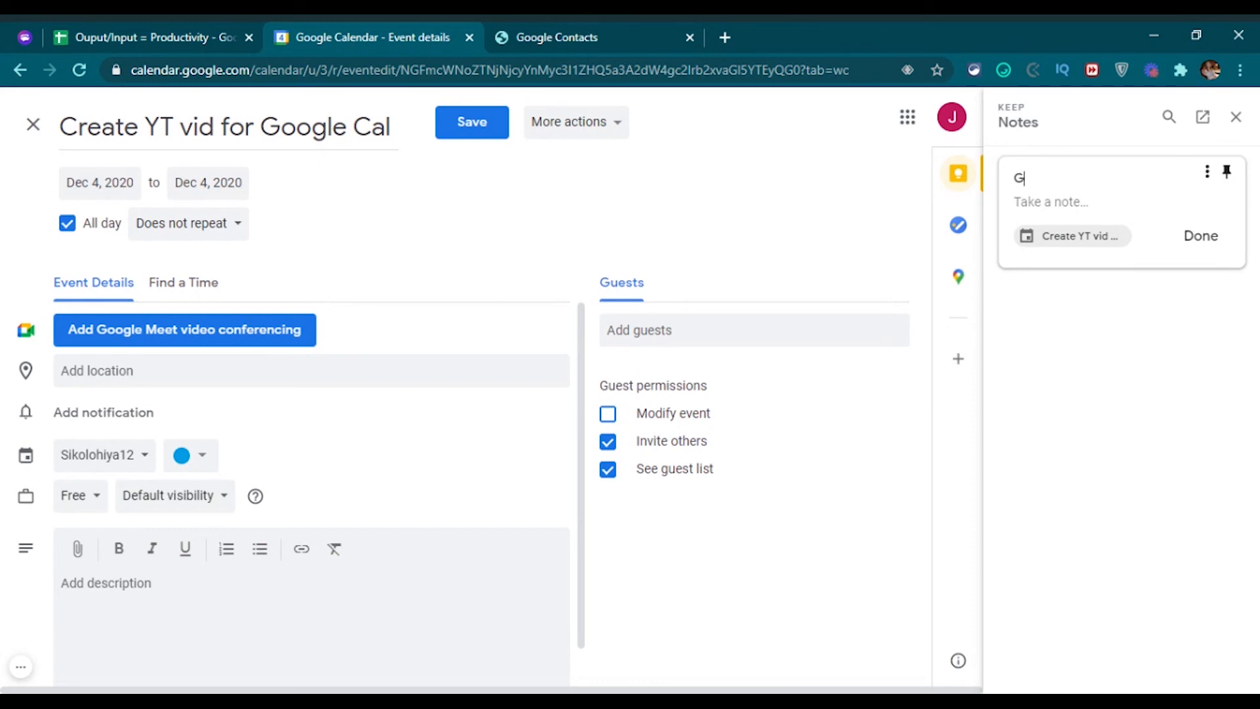
text(oogle )
text(con)
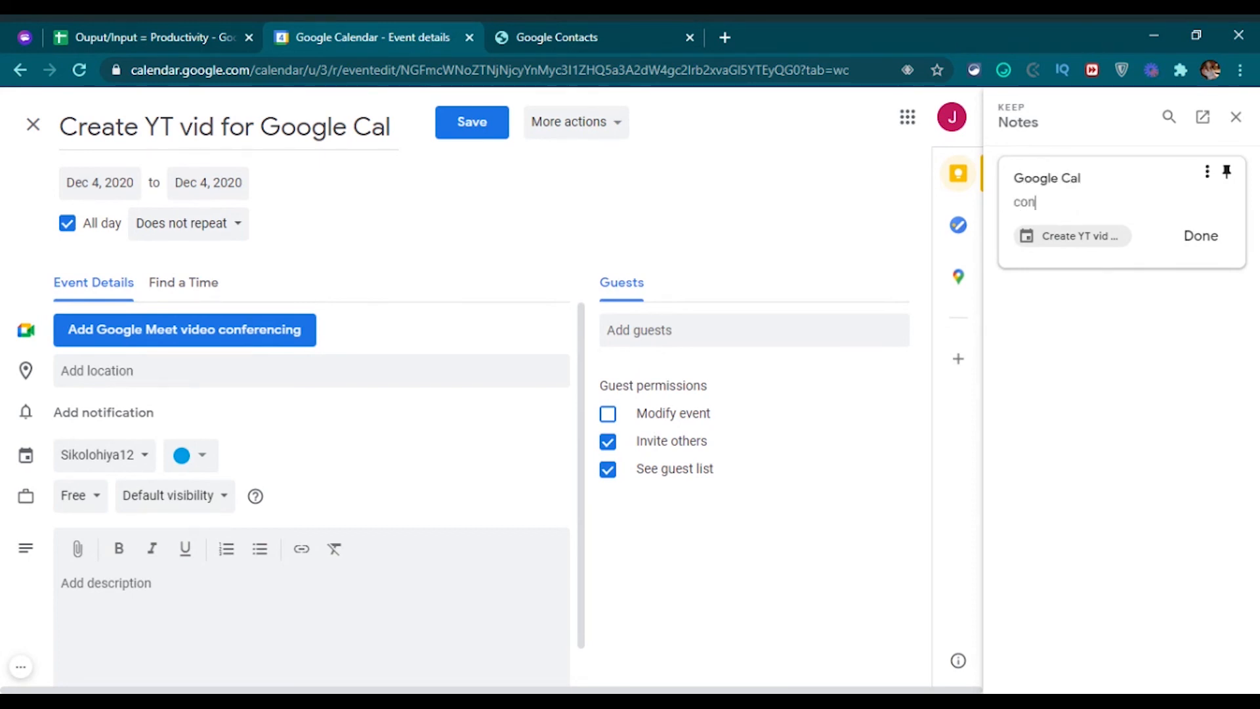
text(ne w)
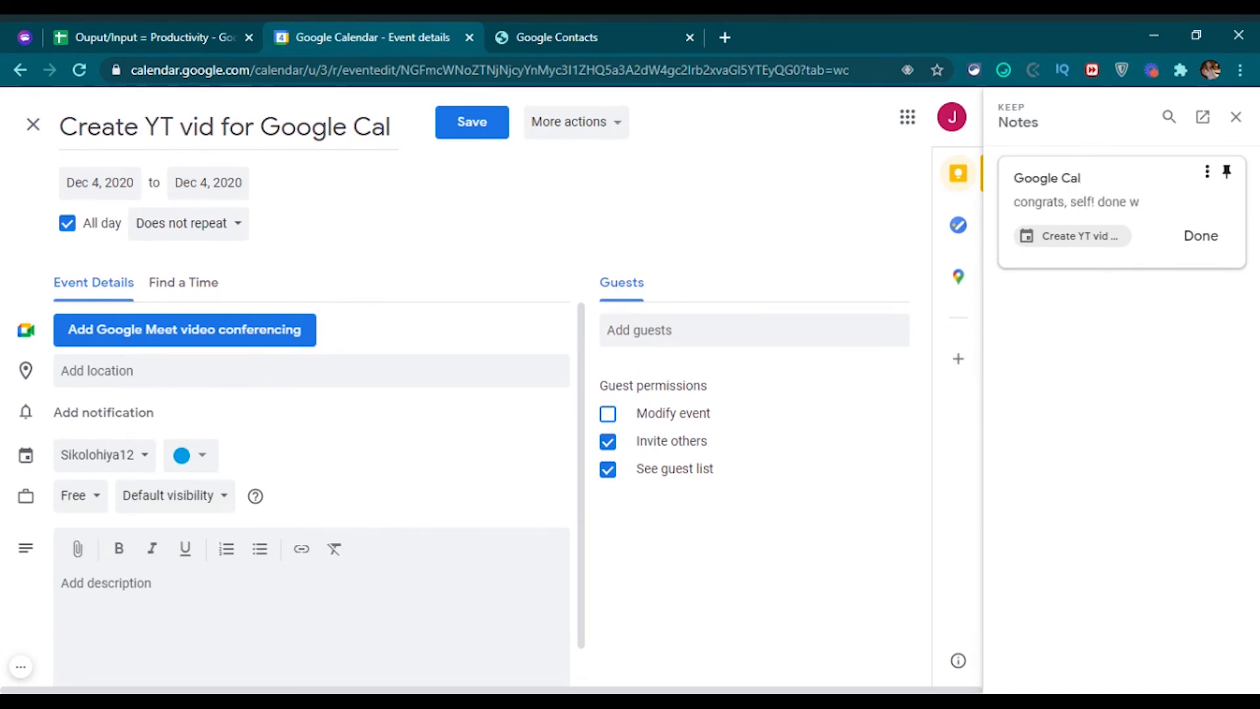
text(ith your basic tuts!)
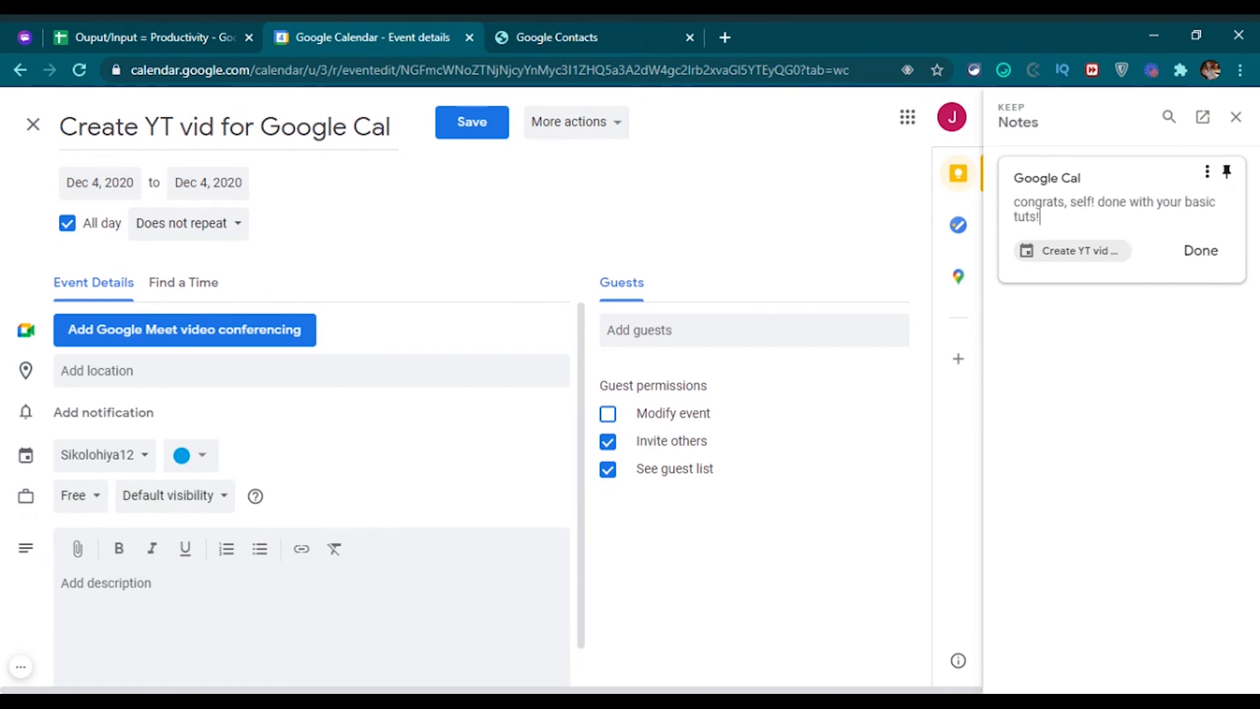
click(1186, 250)
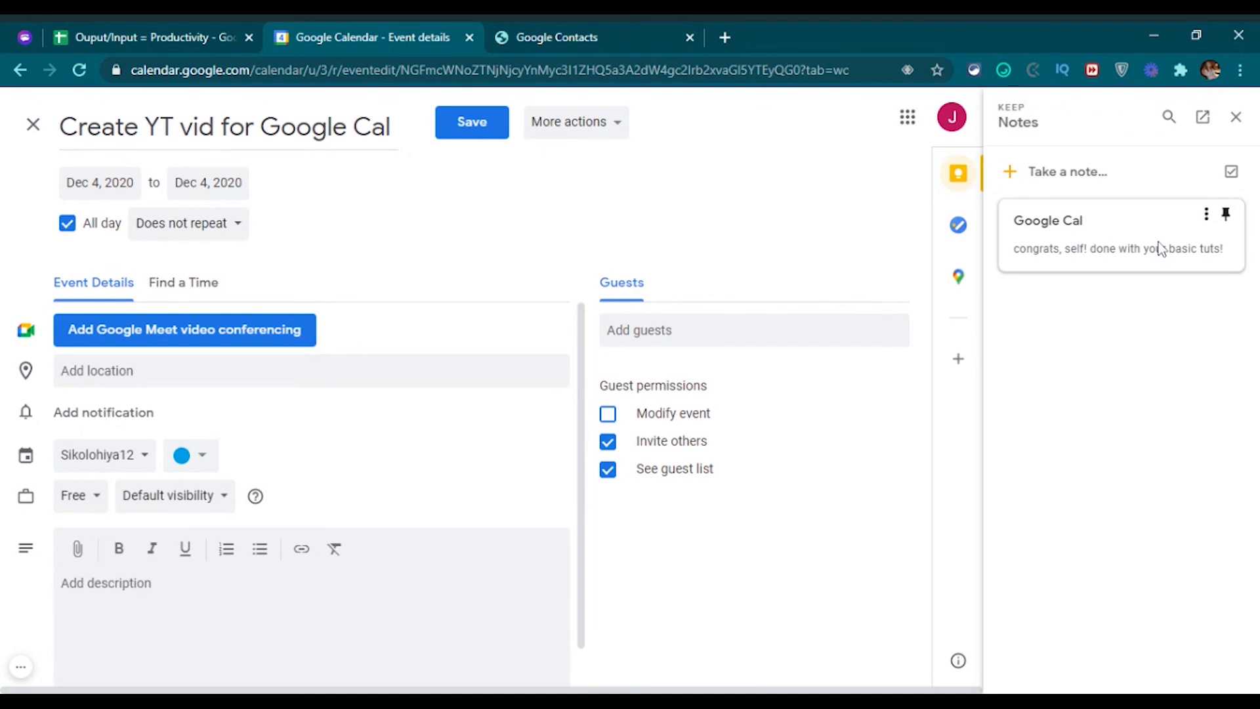
Return to the month view and open the Google Cal note in the full Keep app.
click(33, 124)
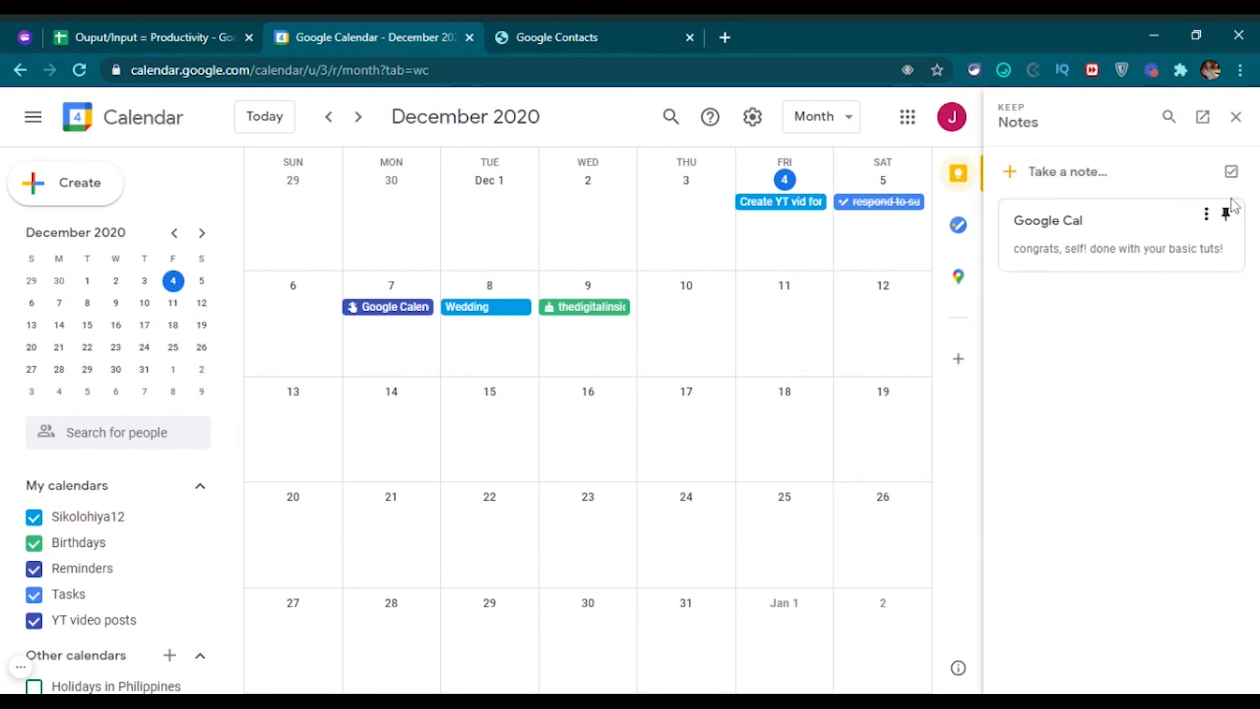
click(1207, 214)
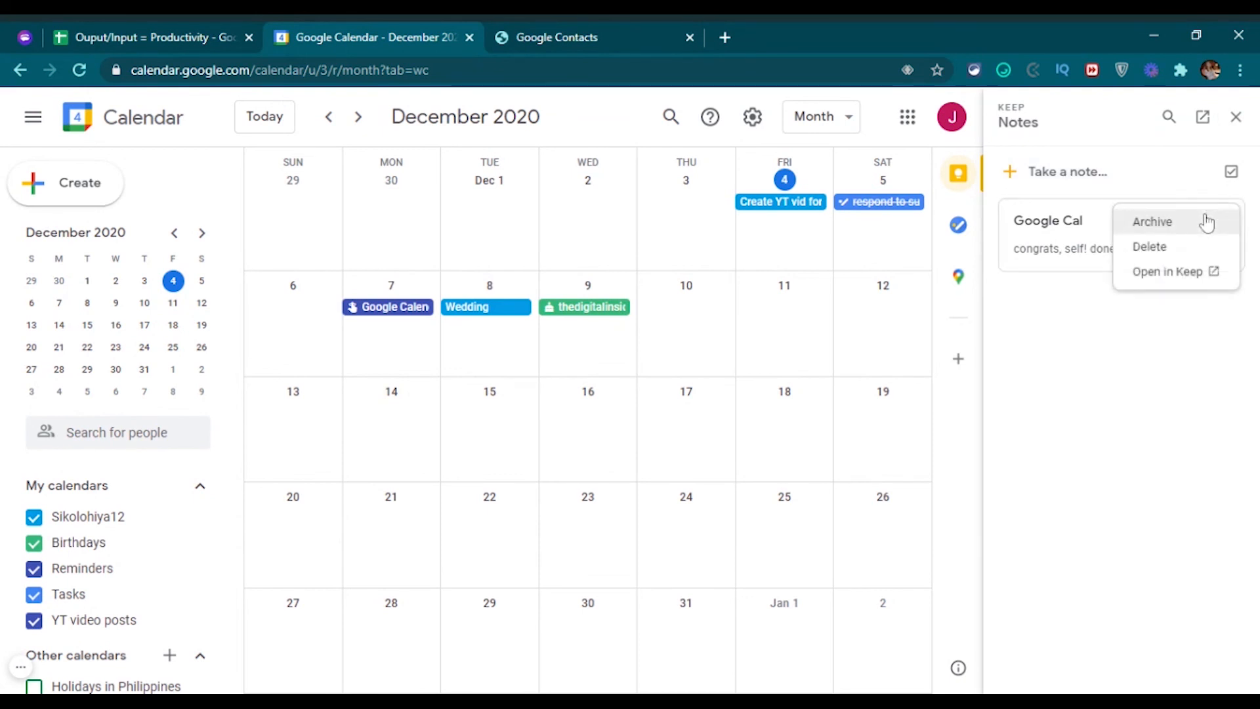
click(1160, 399)
click(1208, 216)
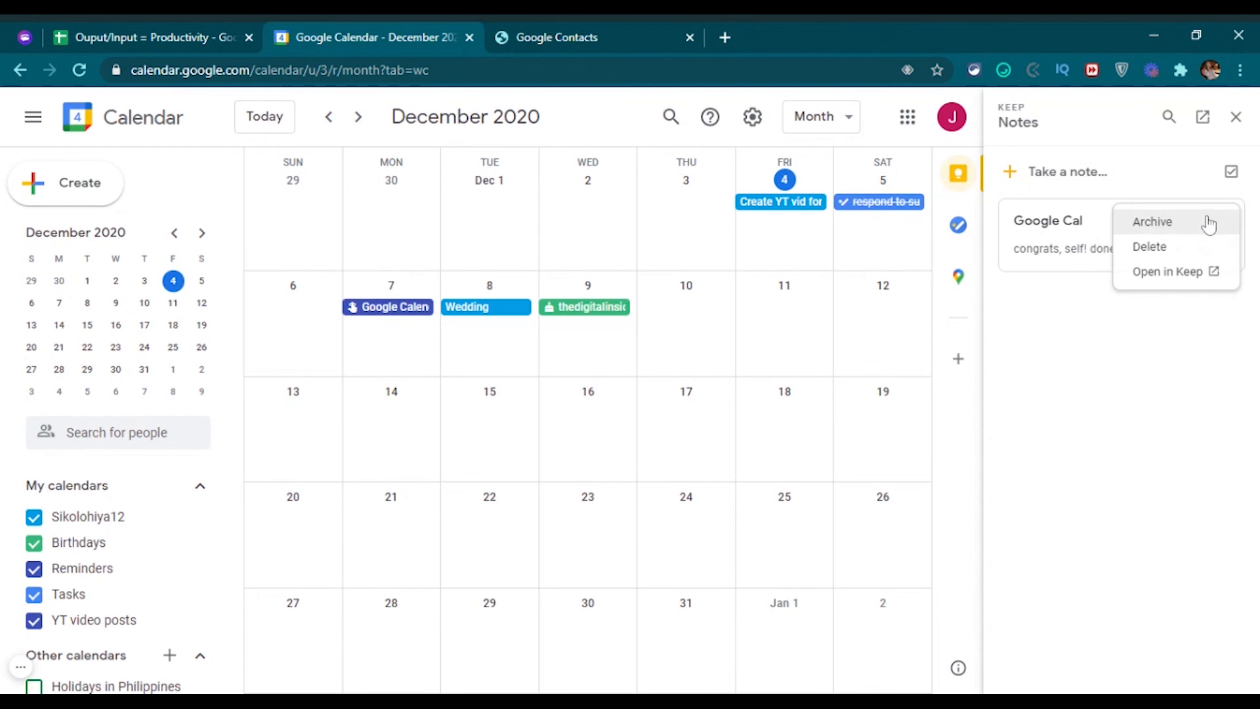
click(1220, 273)
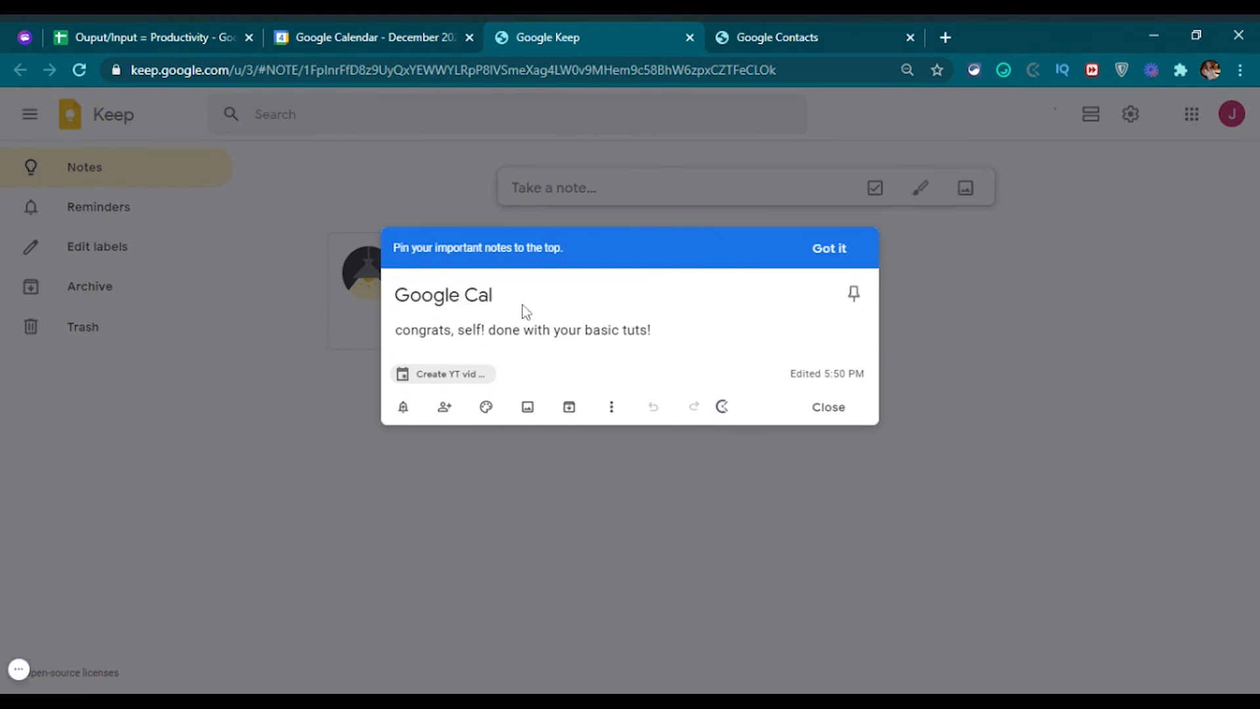
Give the pinned Google Cal note a dark blue background in Keep, then return to Calendar.
click(831, 248)
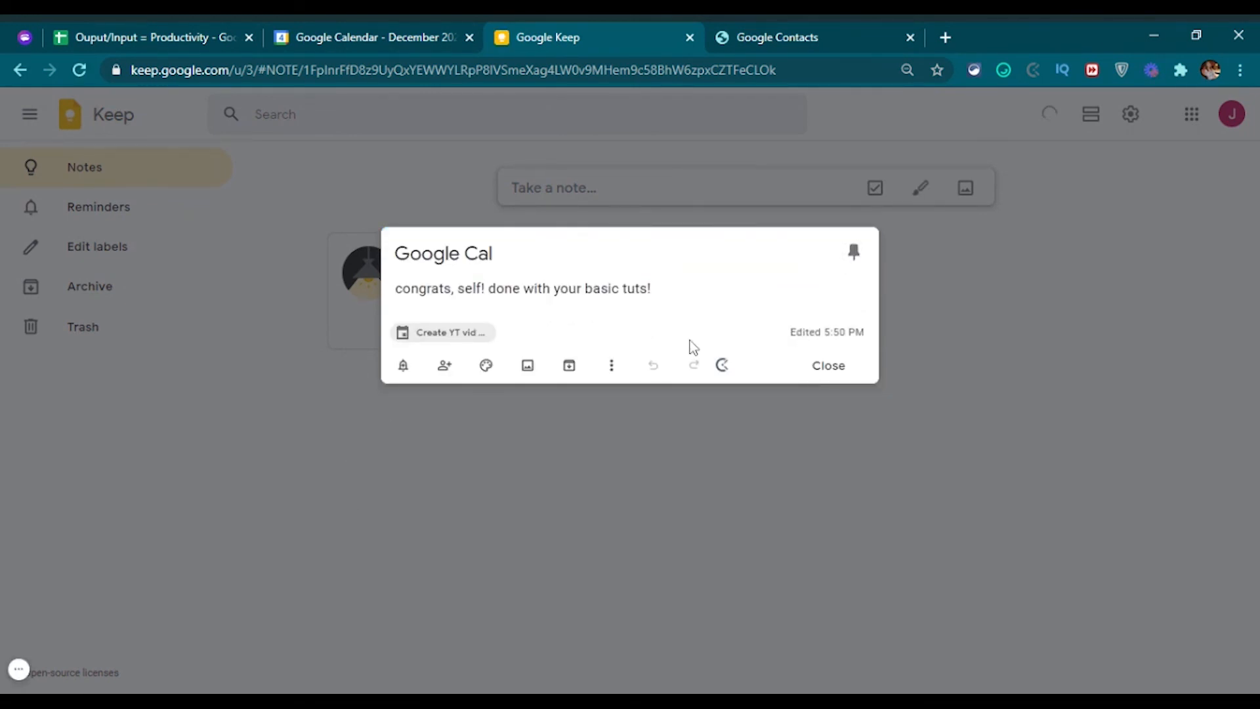
click(828, 367)
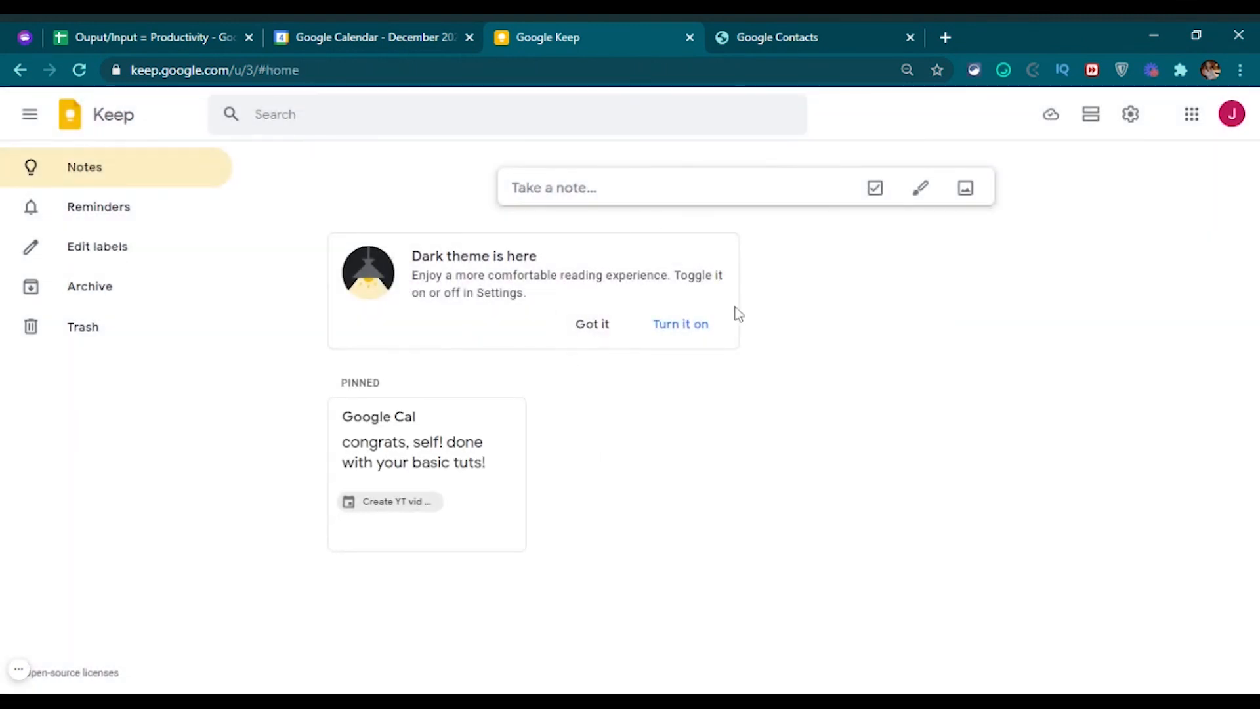
mouse_move(444, 420)
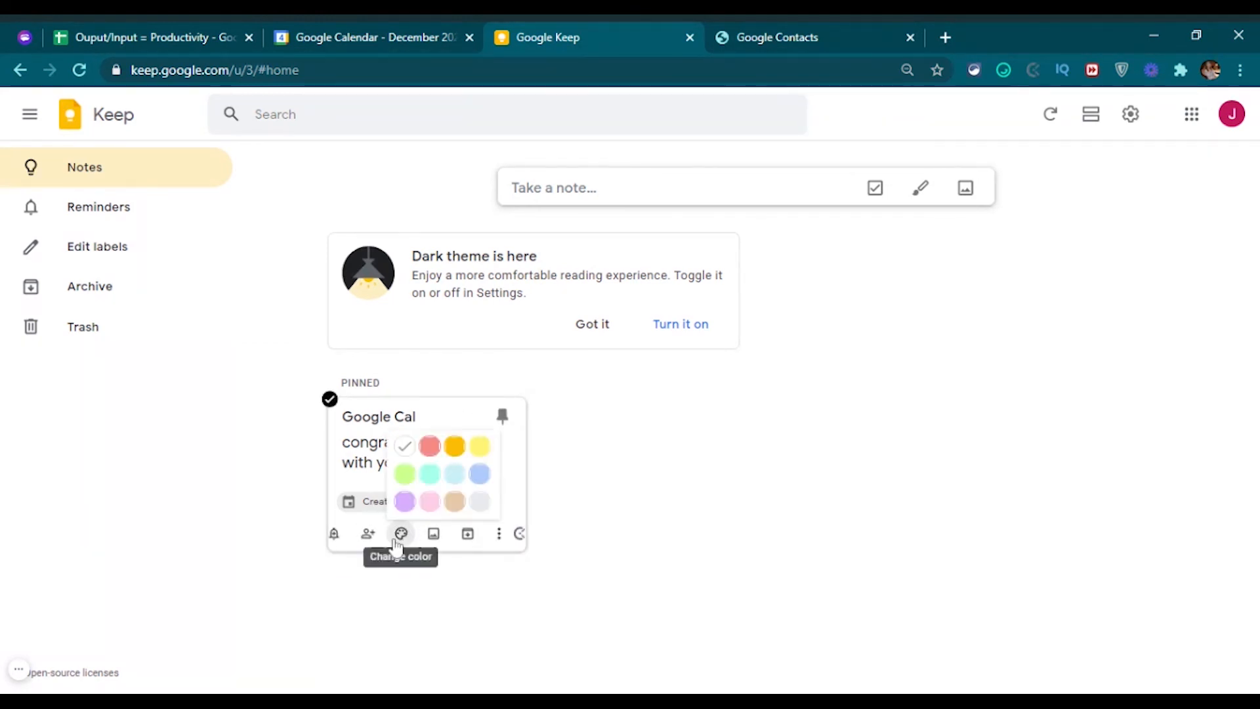
mouse_move(401, 533)
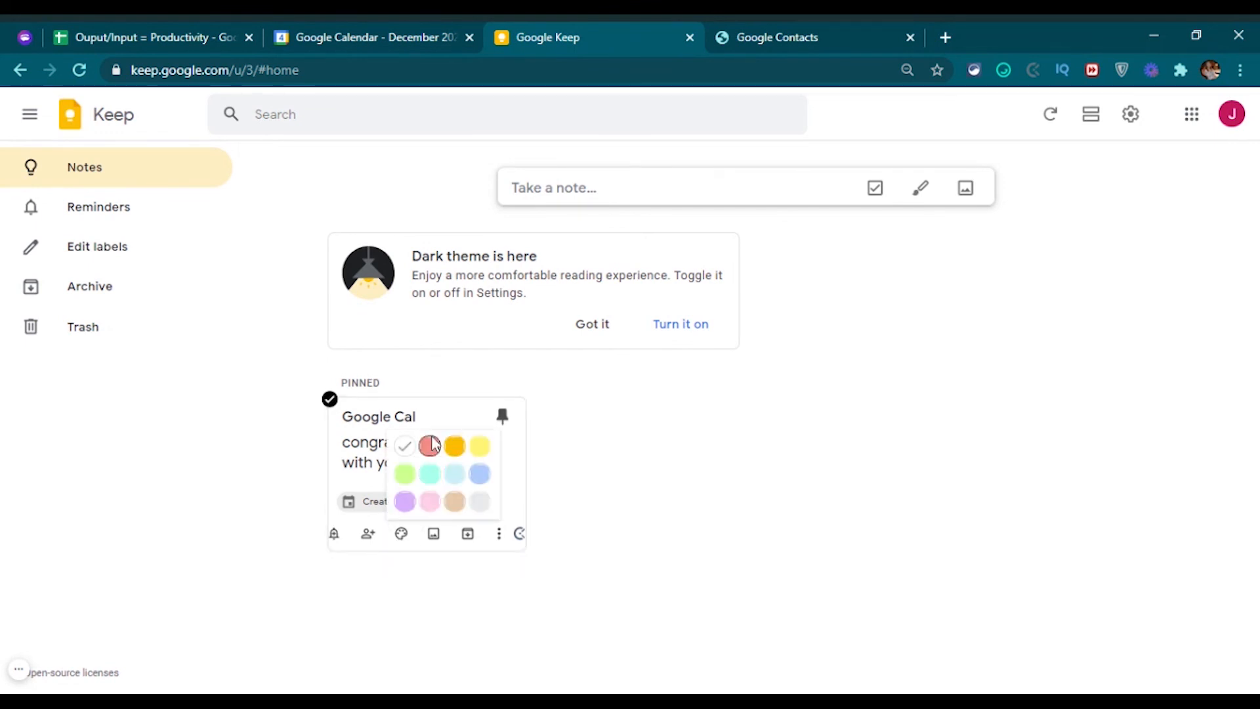
click(483, 478)
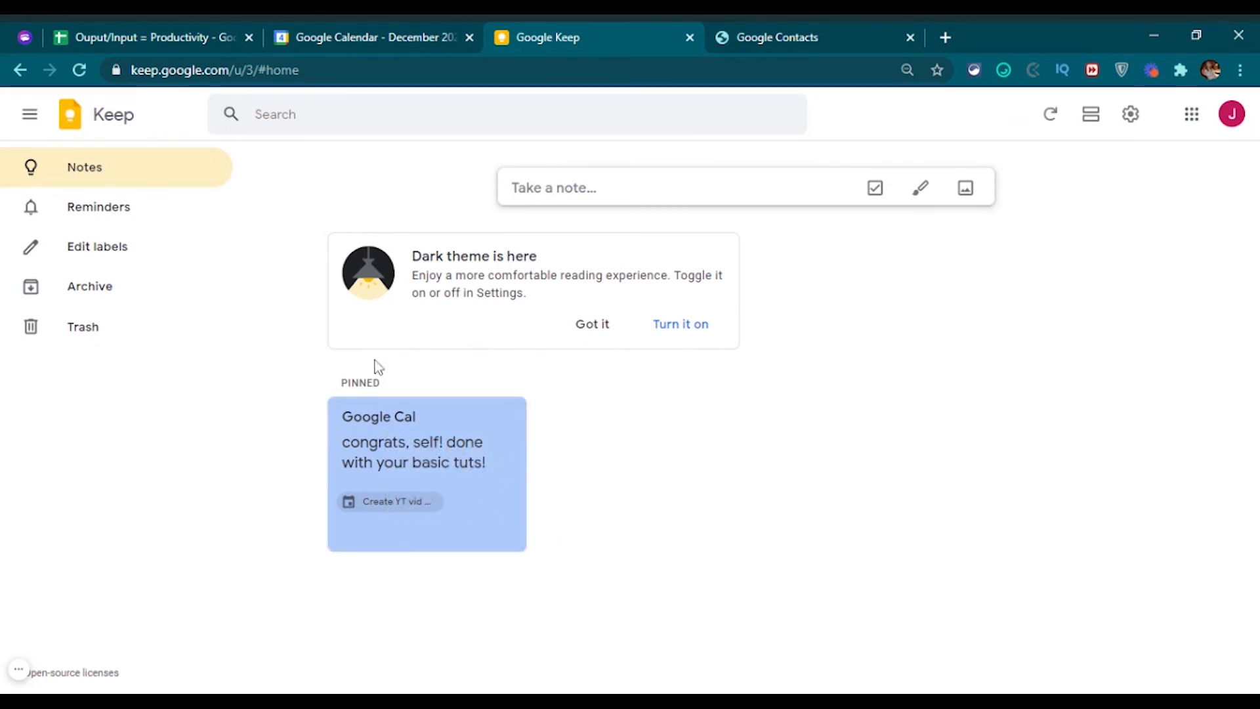
click(361, 44)
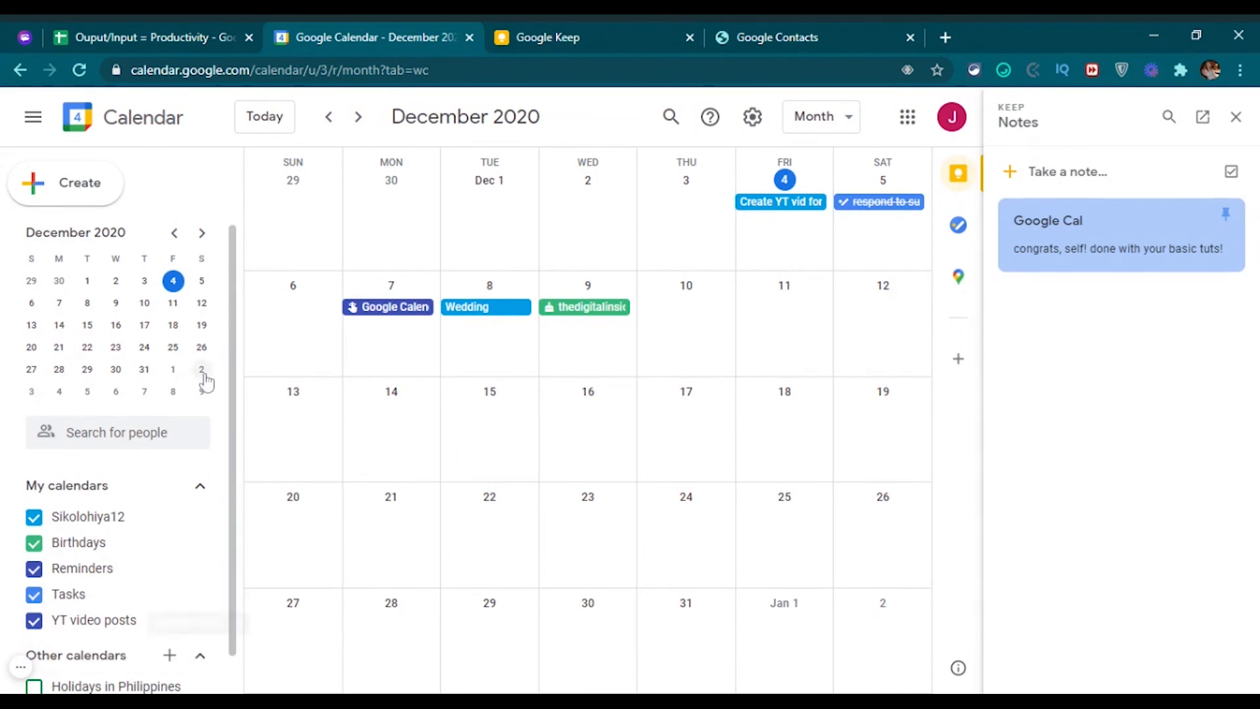
Close the Keep notes panel, scroll to January 2021, and scroll back to December 2020.
click(1236, 117)
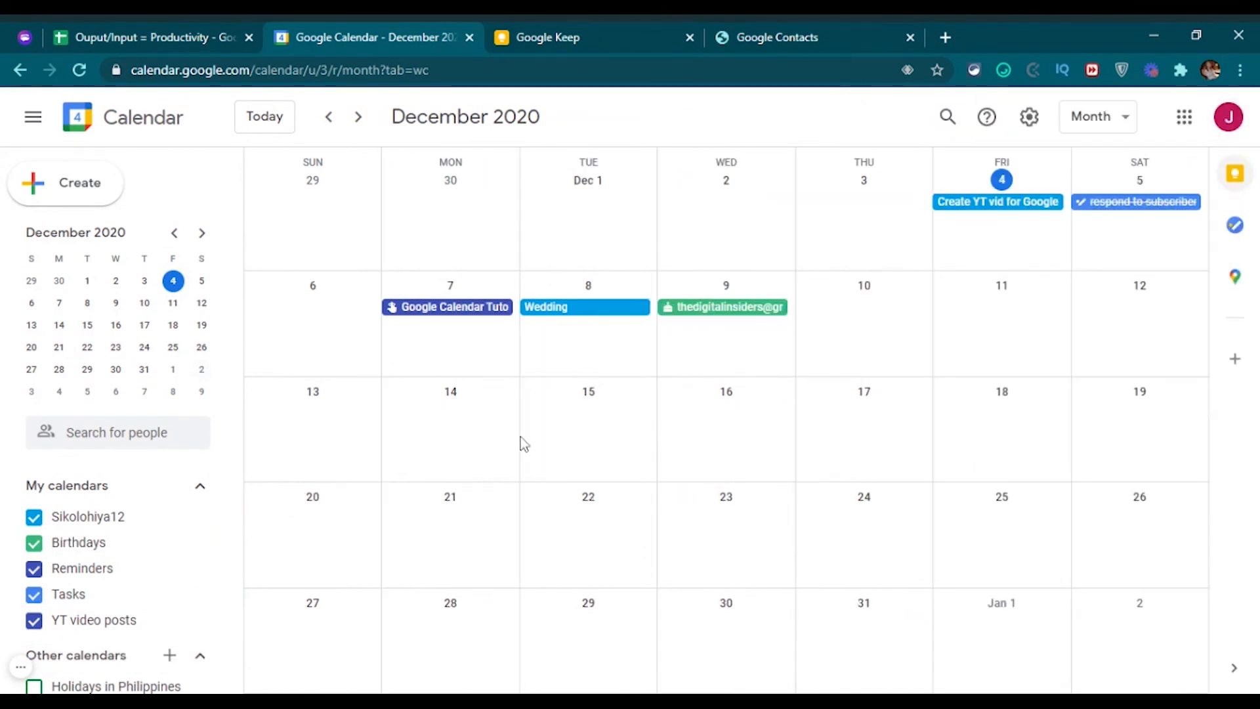
scroll(394, 414, down, 1)
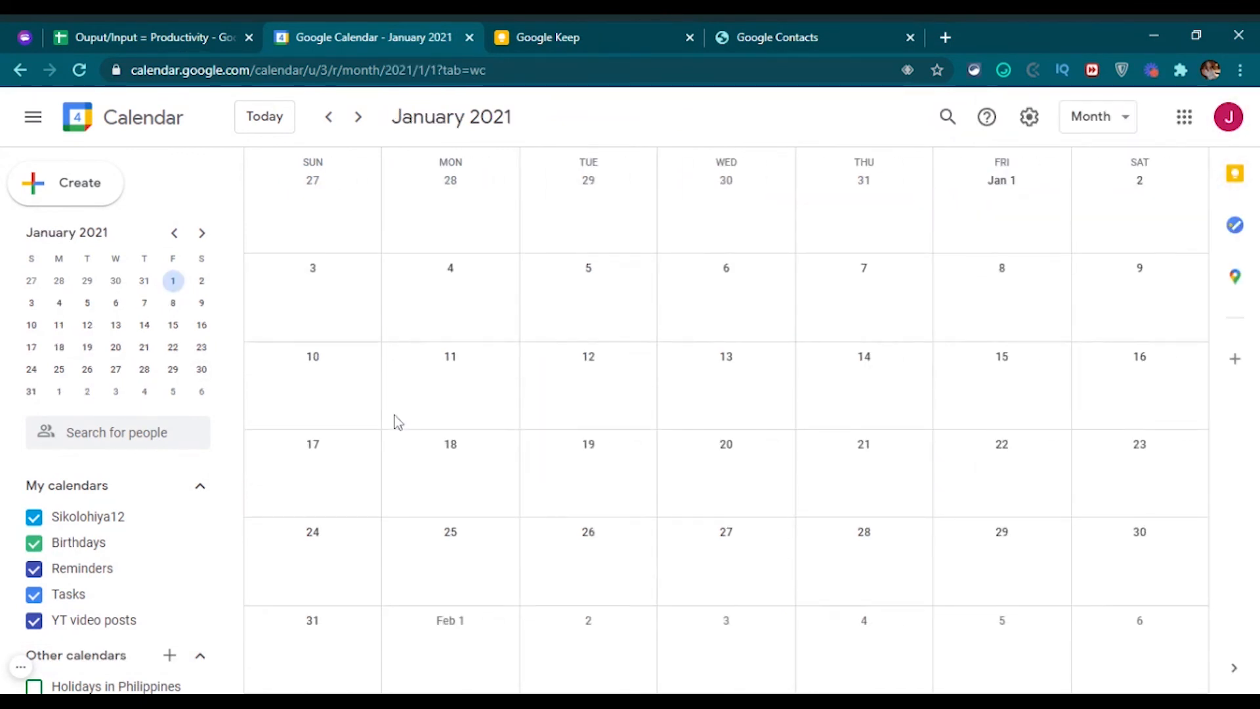
scroll(396, 416, up, 1)
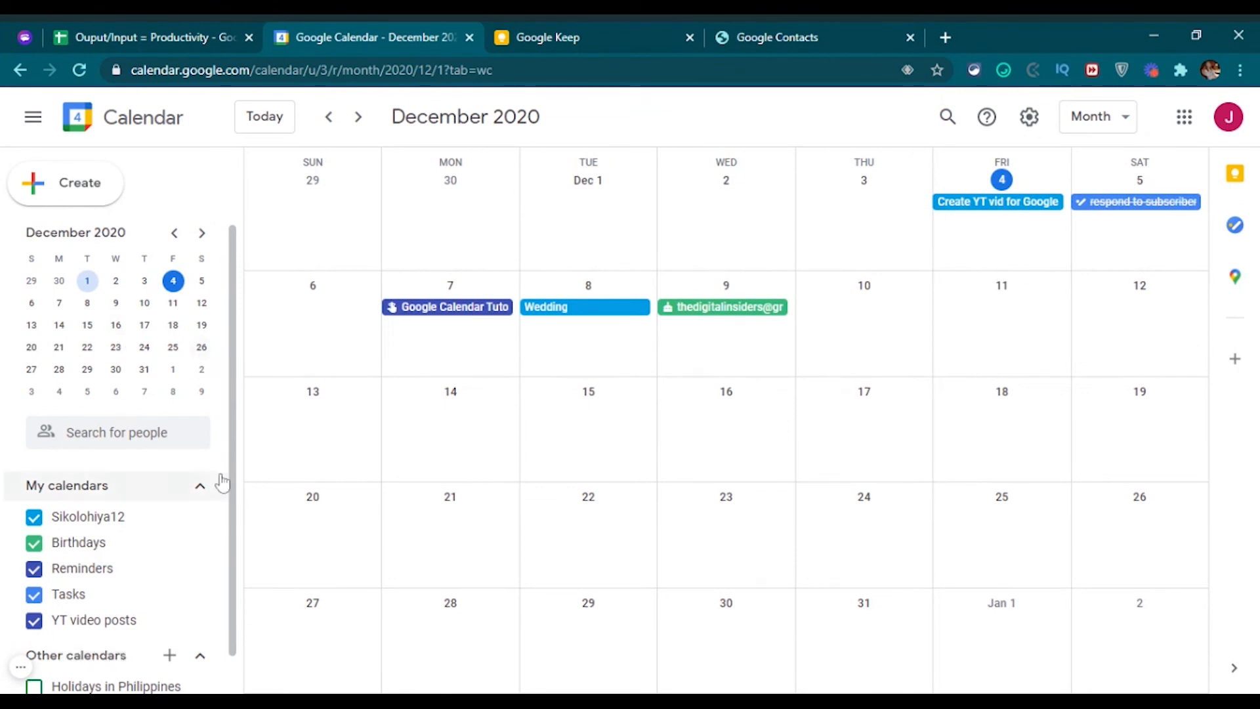